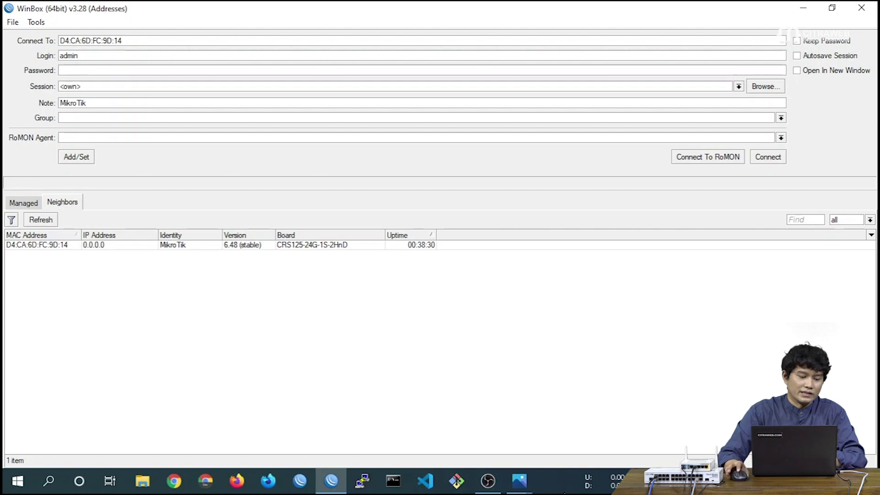
Refresh the neighbors, log in to the CRS125 switch as admin, and maximize its window
left_click(40, 221)
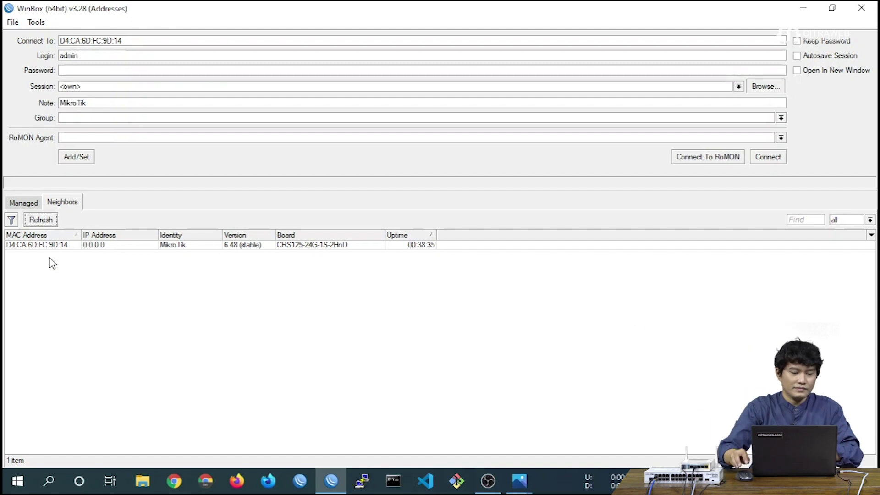
left_click(49, 248)
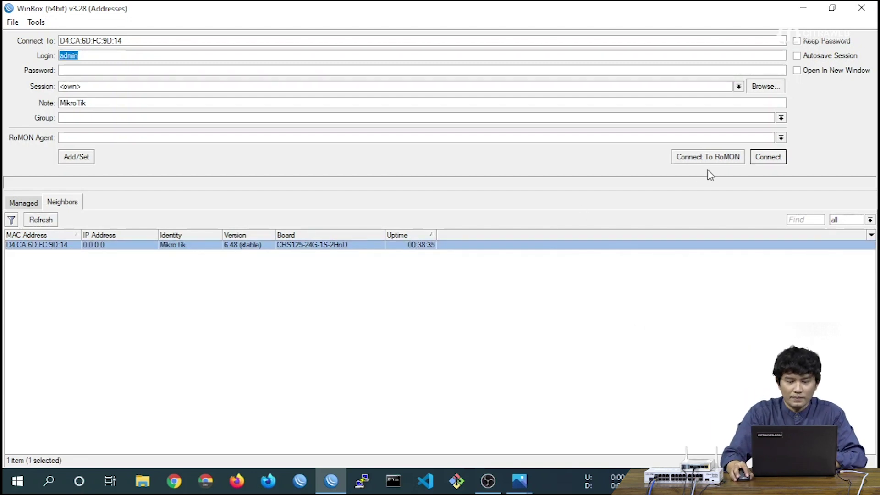
left_click(762, 159)
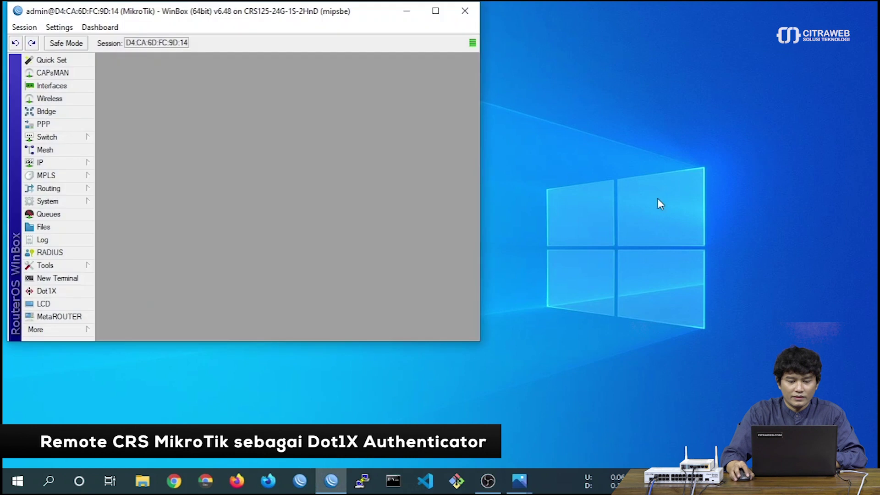
left_click(435, 11)
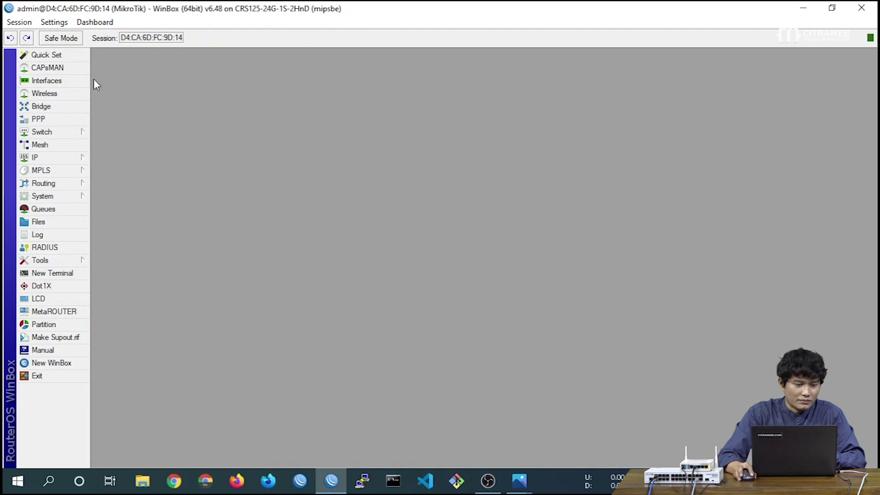
Open the Interface List and scroll through the switch's Ethernet ports
left_click(72, 82)
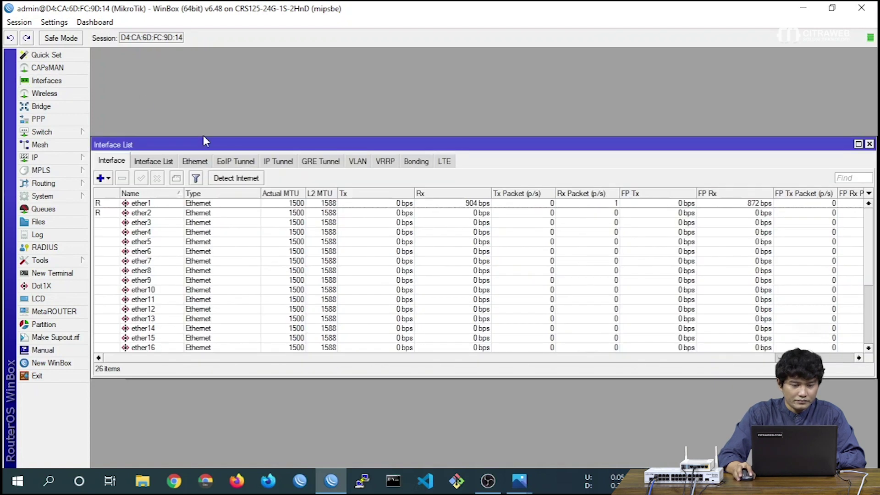
left_click_drag(210, 143, 212, 57)
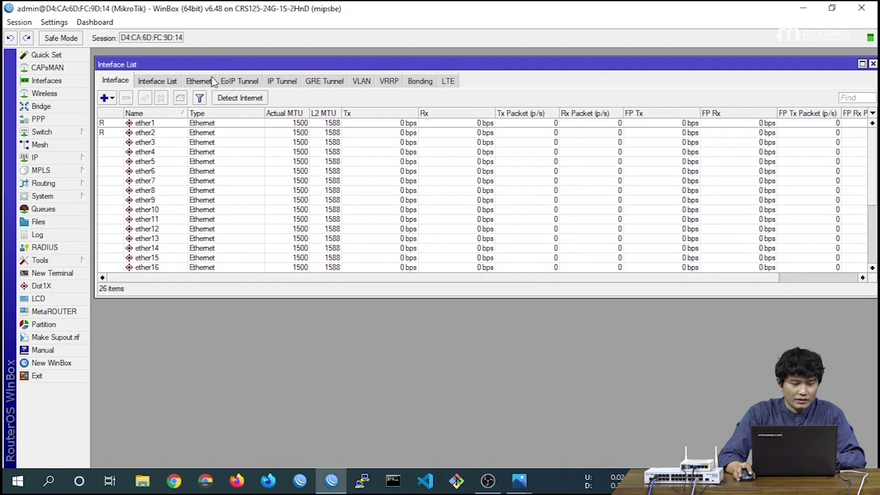
scroll(224, 162, "down", 2)
scroll(298, 218, "down", 2)
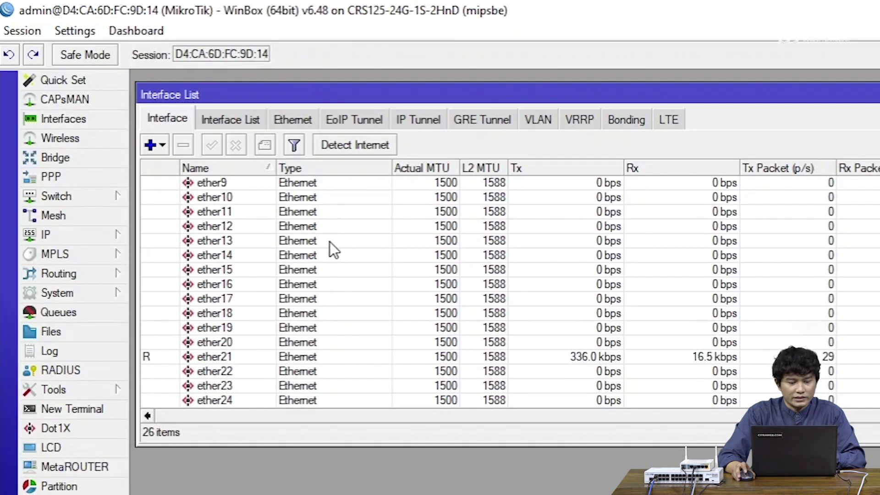
scroll(329, 243, "down", 2)
scroll(329, 242, "up", 4)
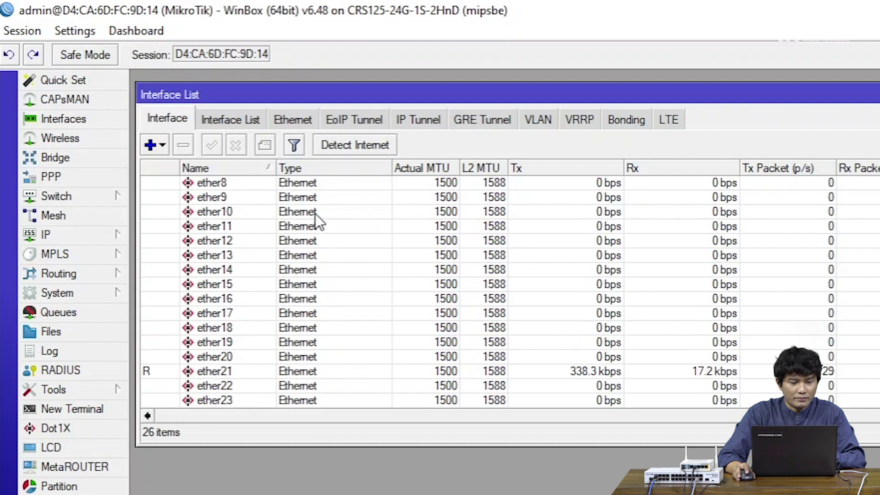
scroll(315, 214, "down", 3)
Select ports ether10 through ether24, then bring up the empty Bridge list
left_click(295, 371)
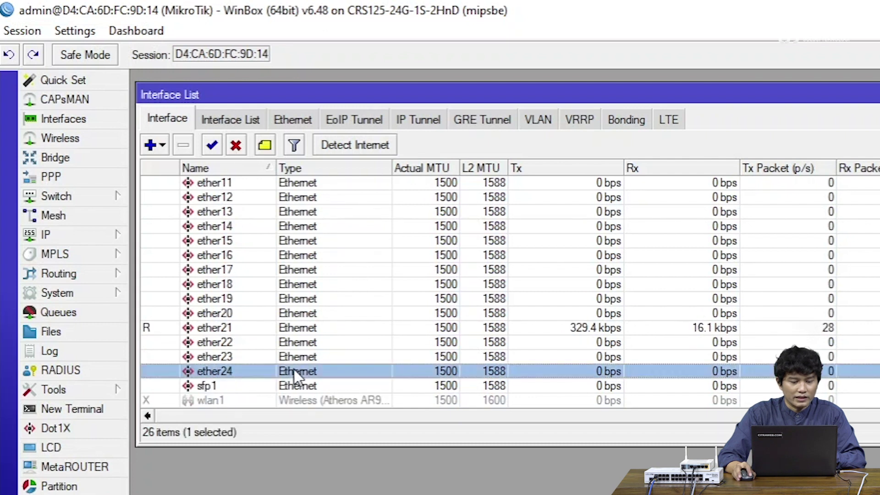
left_click(296, 356)
left_click(299, 341)
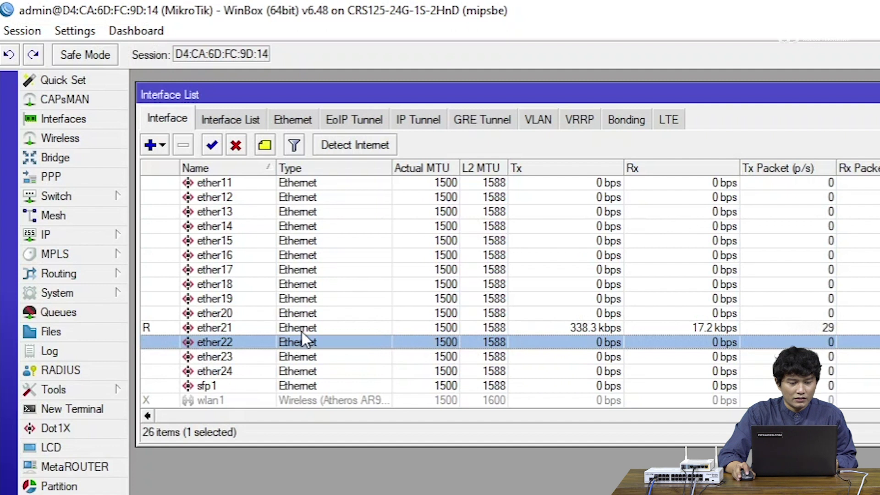
scroll(302, 332, "up", 4)
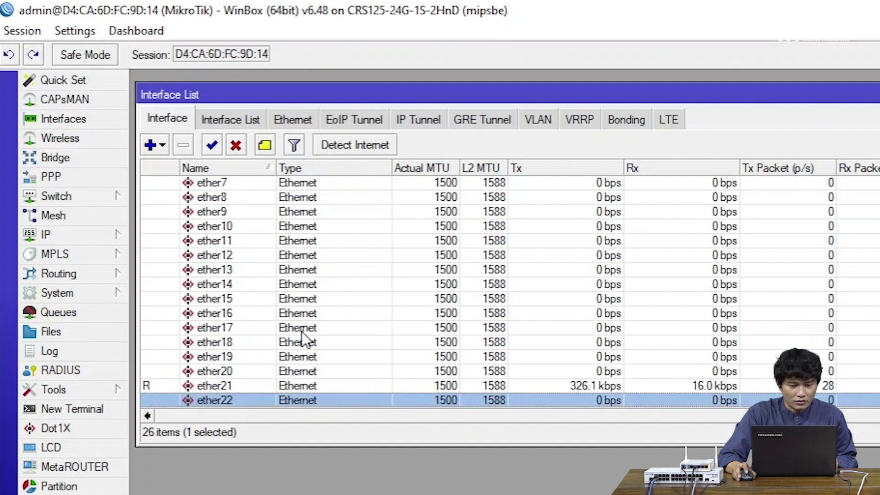
left_click(303, 228)
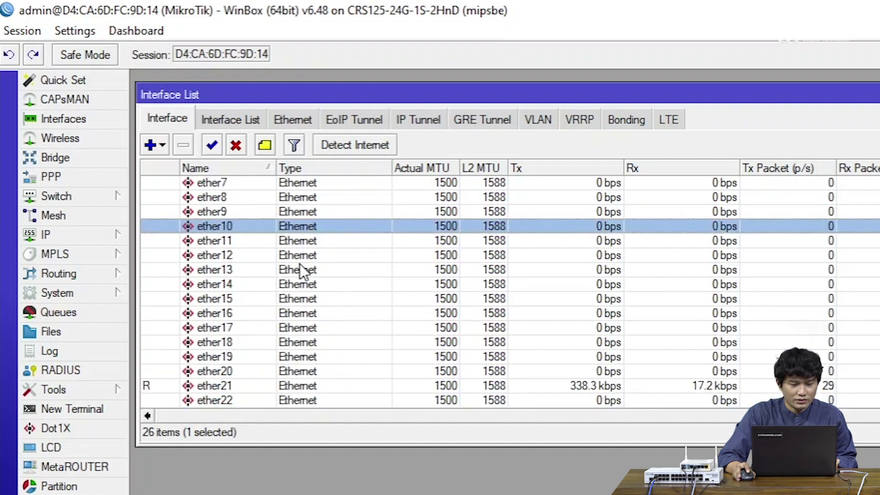
scroll(300, 266, "down", 5)
left_click(293, 354, "shift")
scroll(302, 348, "up", 3)
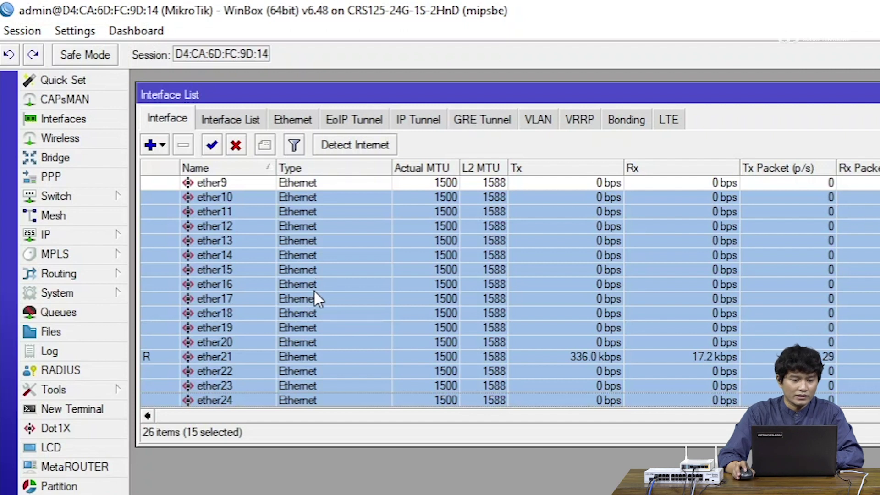
scroll(316, 275, "up", 3)
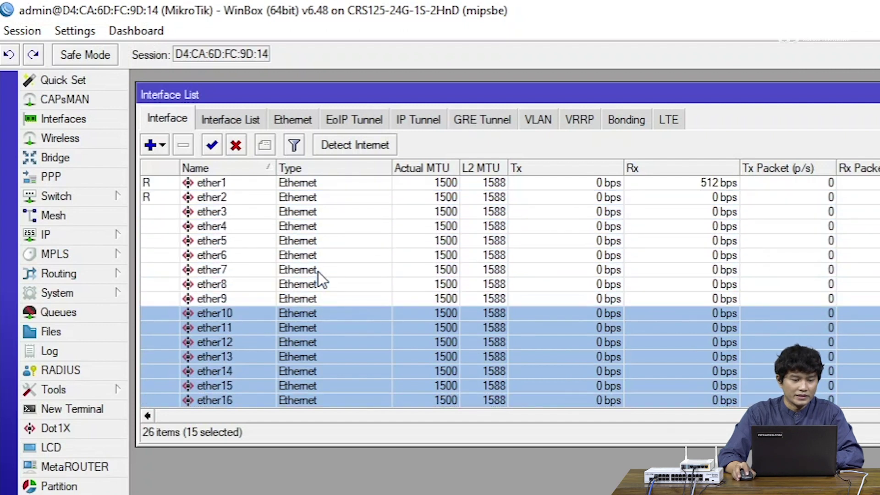
scroll(318, 271, "down", 1)
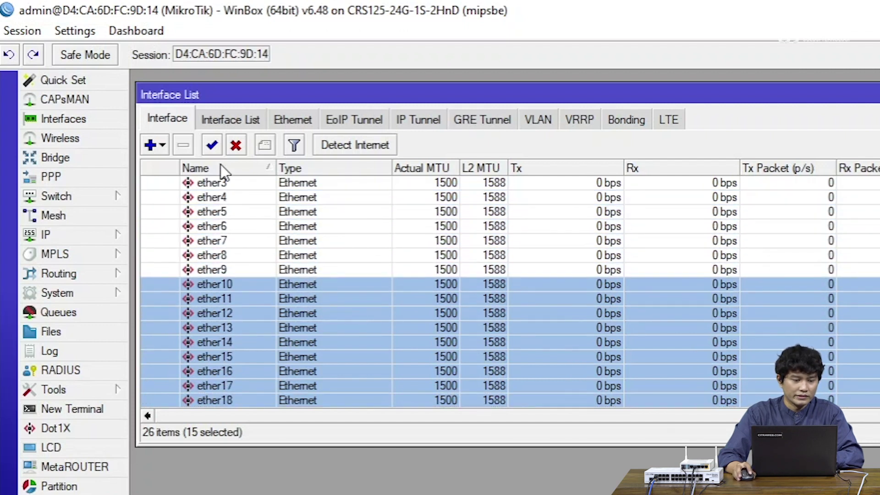
left_click(104, 155)
left_click_drag(224, 206, 218, 202)
Add a new bridge, renaming the default name to bridge-LAN
left_click(148, 262)
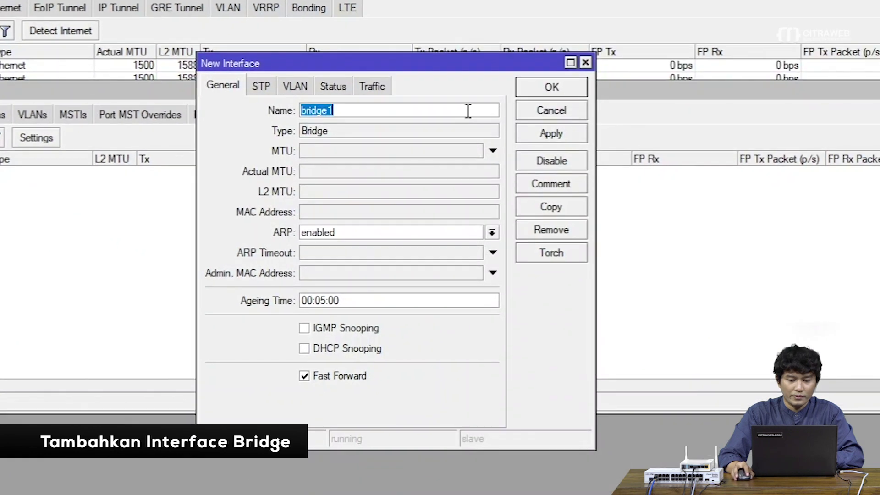
left_click(468, 111)
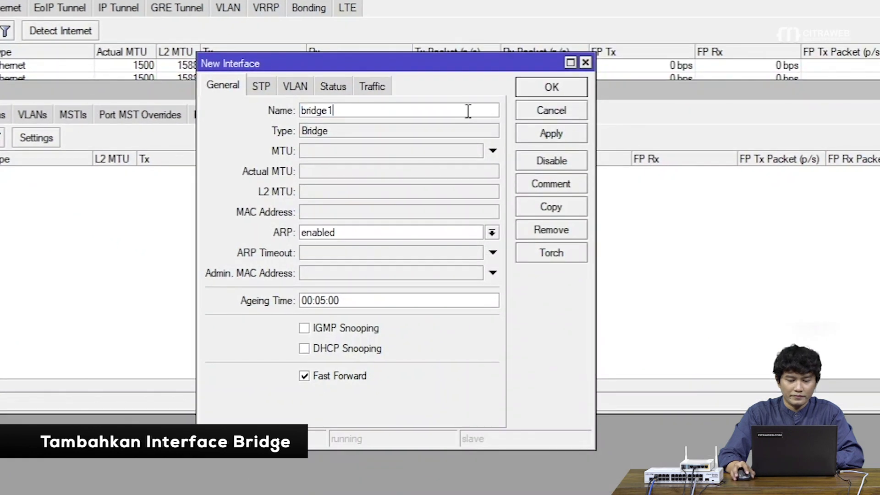
key("BackSpace")
type("-LAN")
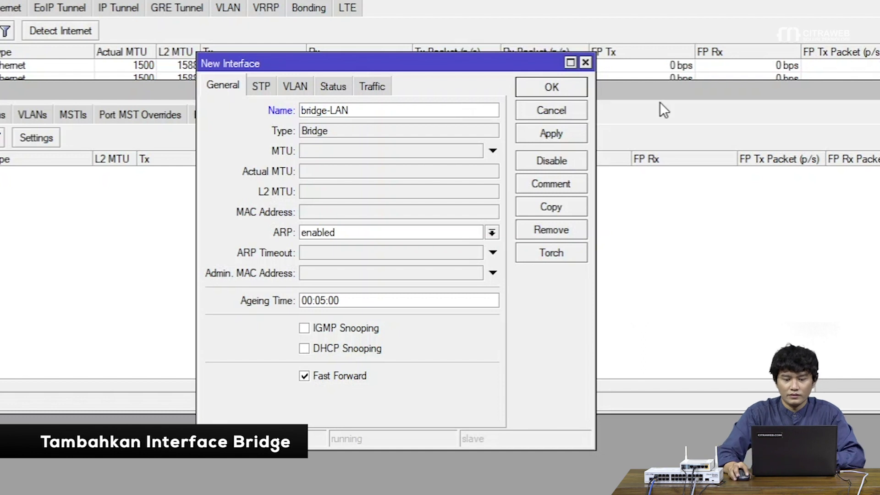
left_click(563, 87)
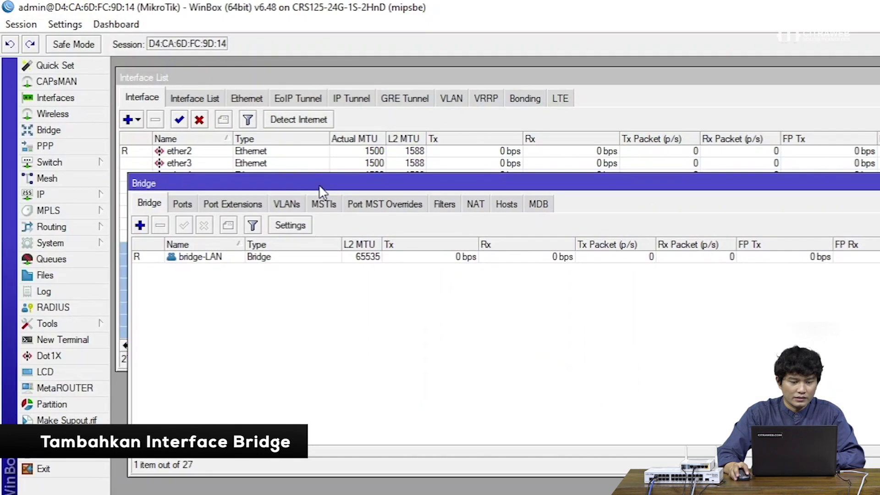
left_click_drag(243, 183, 237, 180)
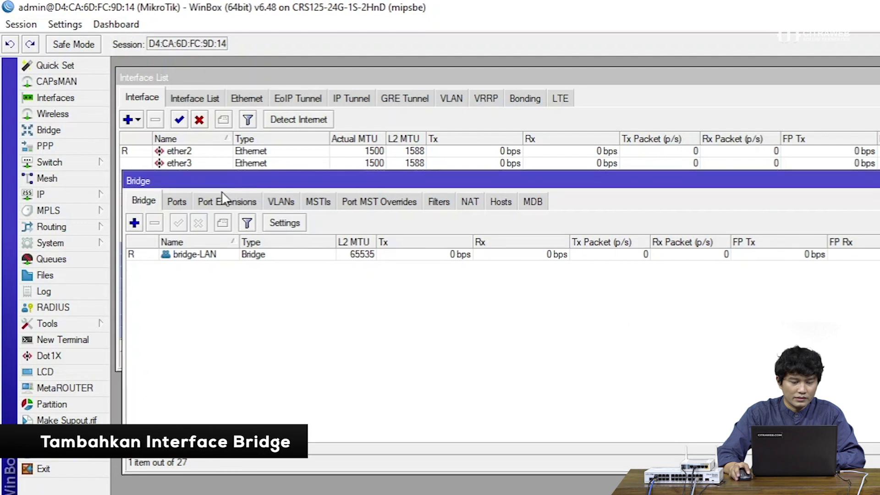
Start a bridge port with ether10, cancel it, and close the Bridge window
left_click(176, 202)
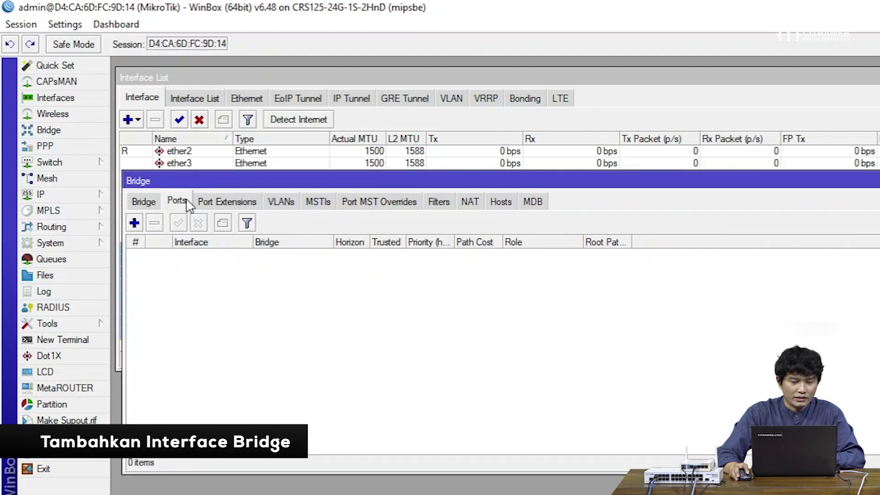
left_click(135, 223)
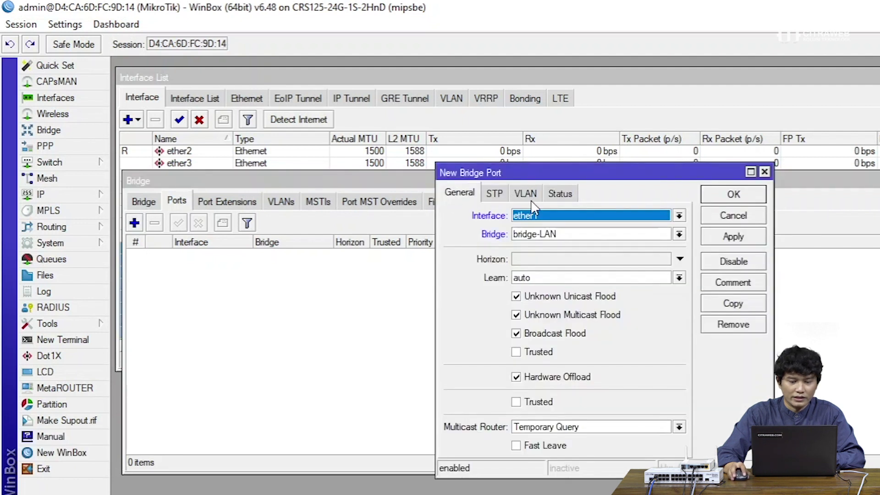
left_click(655, 216)
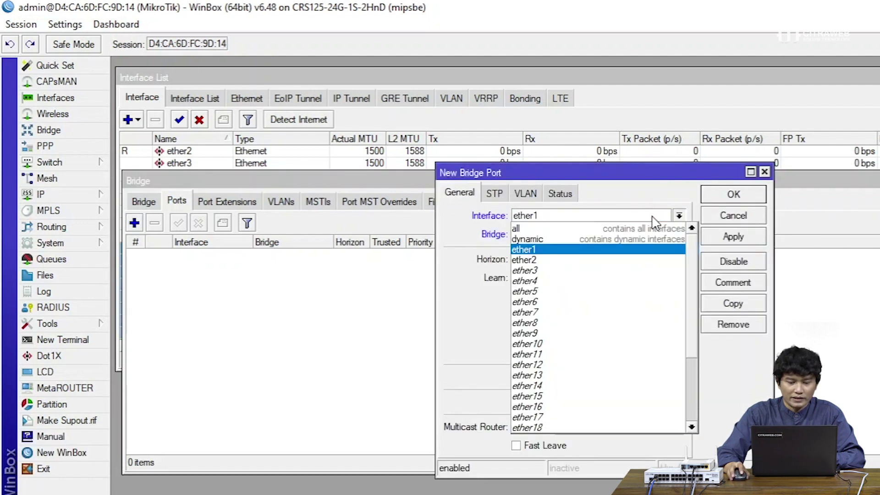
left_click(611, 343)
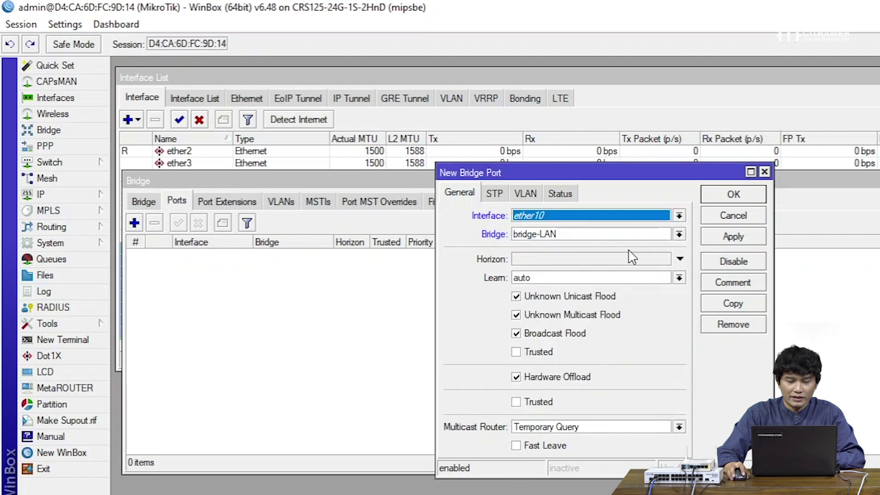
left_click(634, 220)
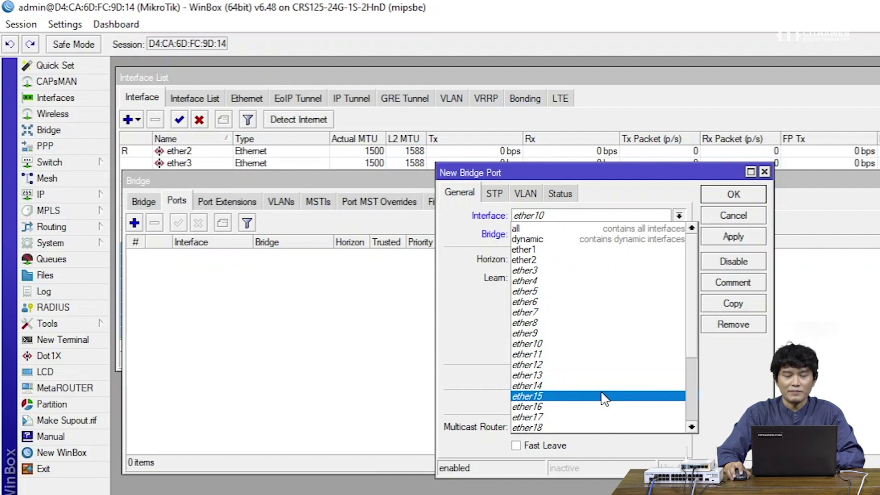
scroll(605, 399, "down", 4)
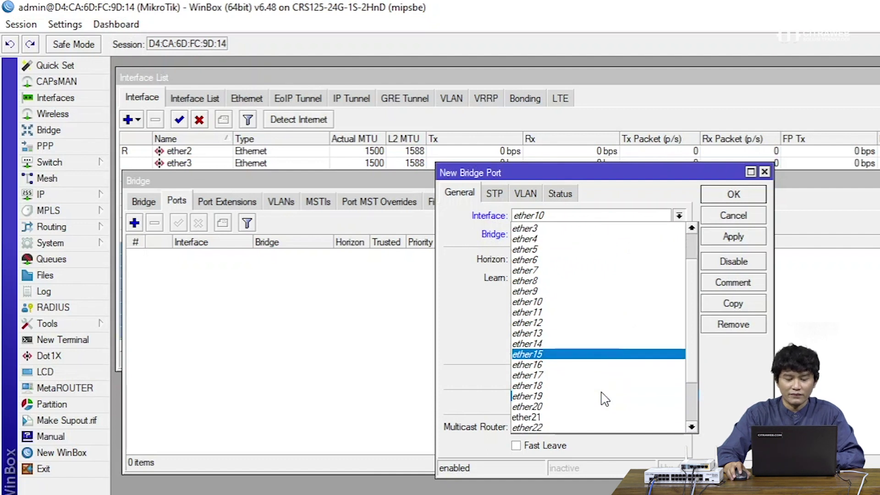
scroll(604, 399, "down", 3)
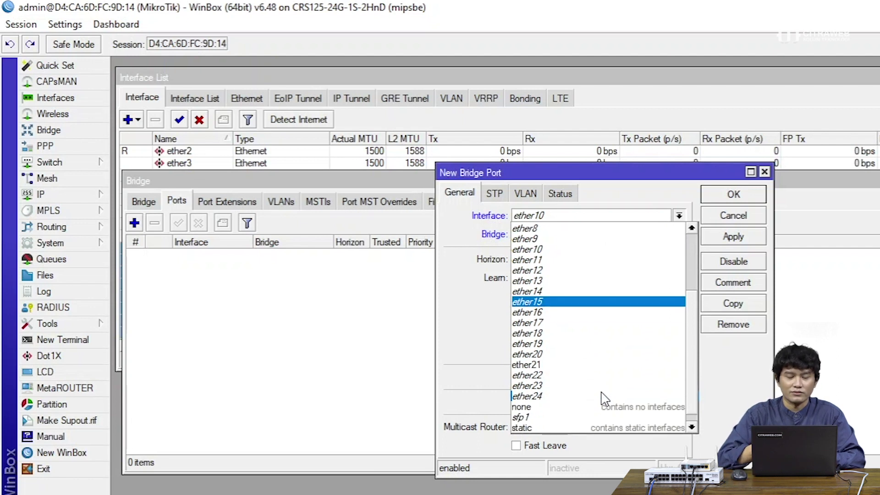
left_click(742, 222)
left_click(742, 222)
left_click_drag(321, 181, 278, 199)
left_click(878, 198)
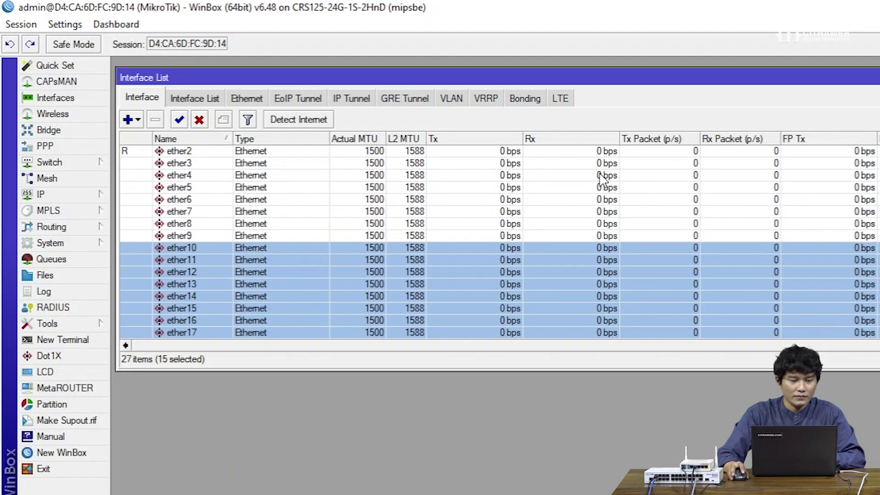
Under Interfaces > Interface List > Lists, add a list named dot1x
left_click(90, 101)
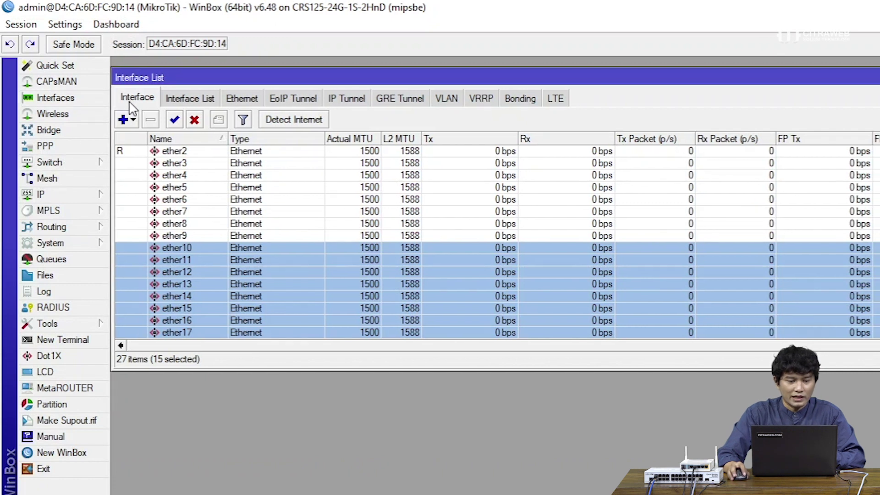
left_click(180, 104)
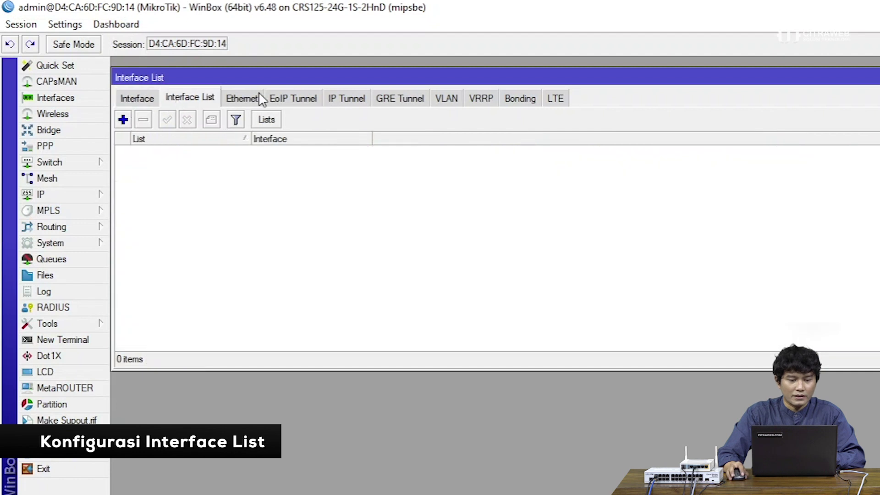
left_click_drag(259, 79, 261, 78)
left_click(269, 119)
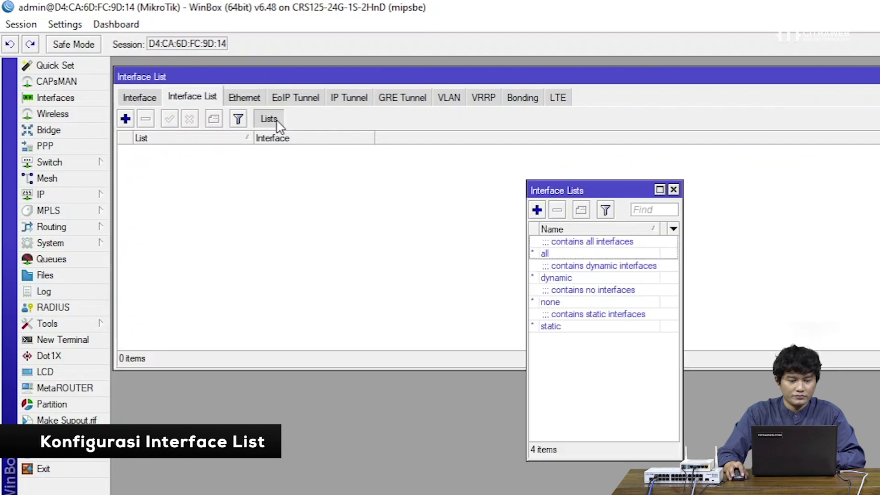
left_click_drag(528, 224, 487, 224)
left_click(502, 211)
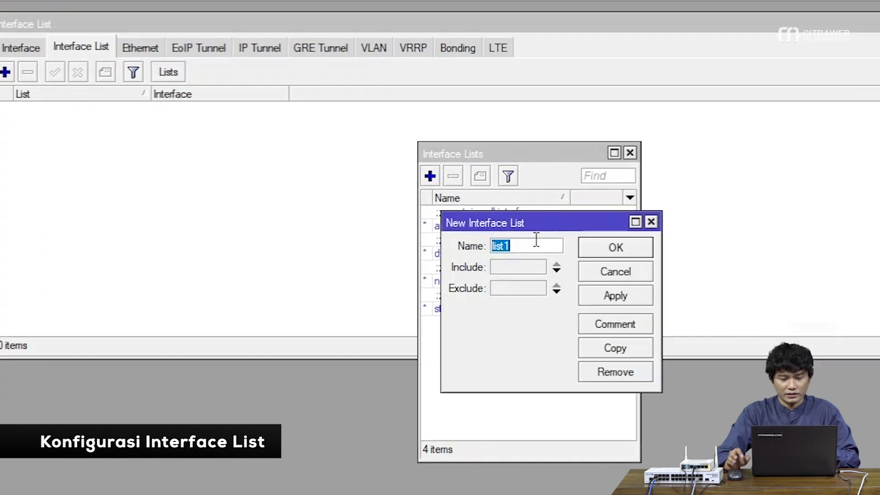
type("dot1")
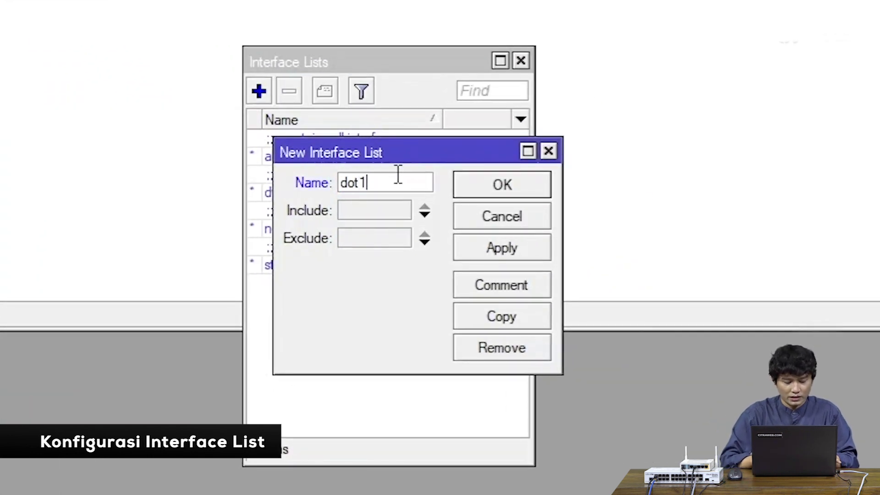
type("x")
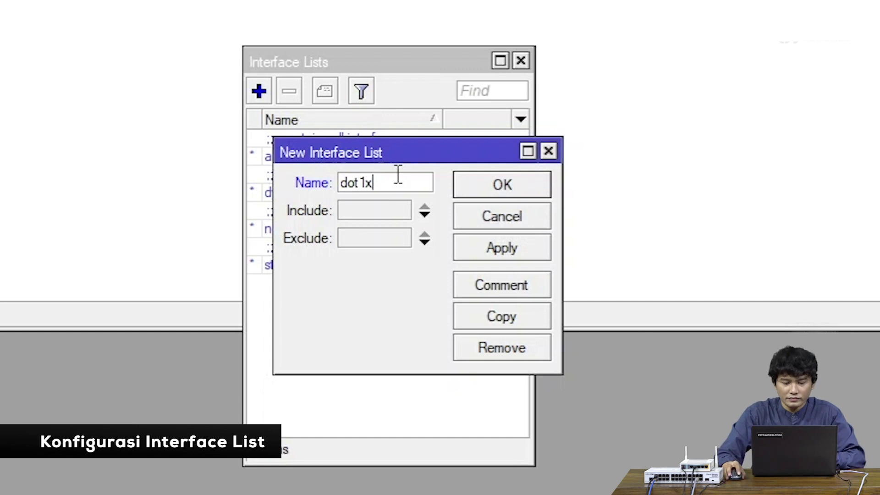
left_click(499, 242)
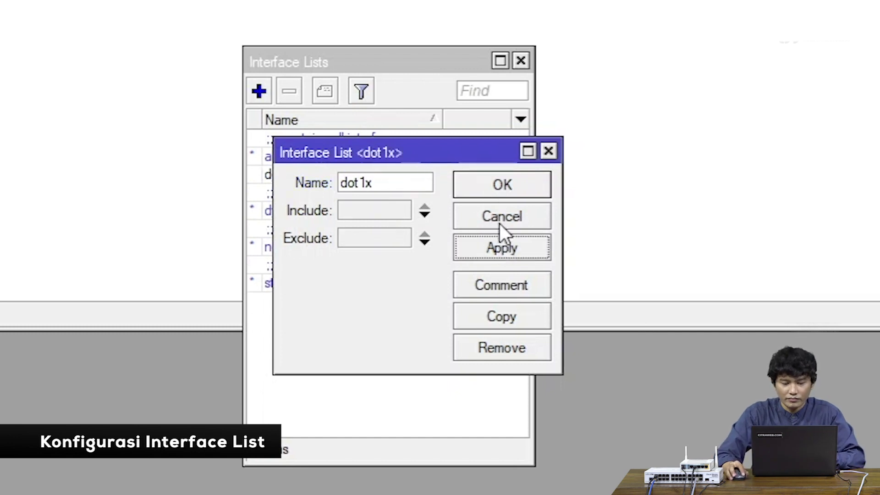
left_click(496, 187)
left_click(455, 173)
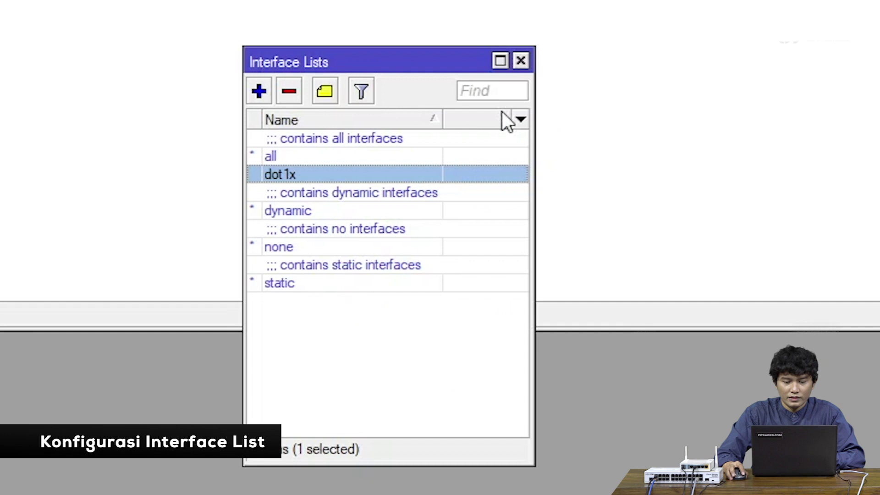
left_click(521, 61)
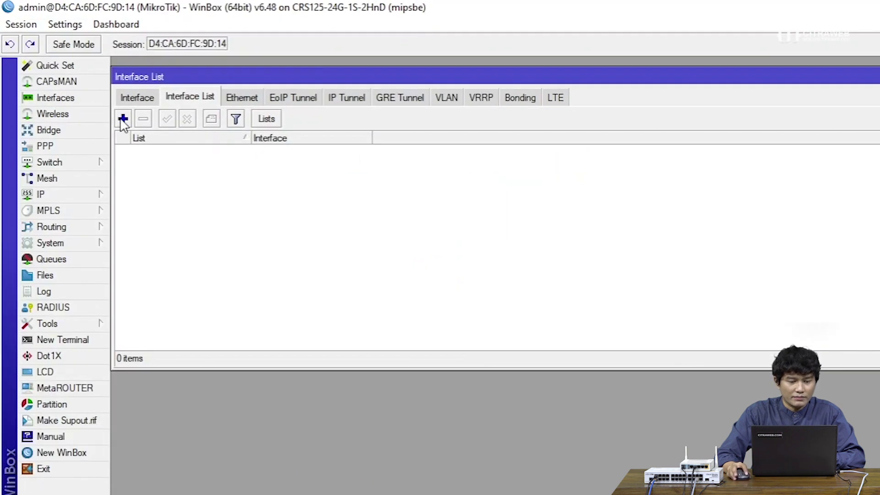
Add ether10 and ether11 as members of the dot1x list
left_click(123, 119)
left_click_drag(631, 228, 512, 192)
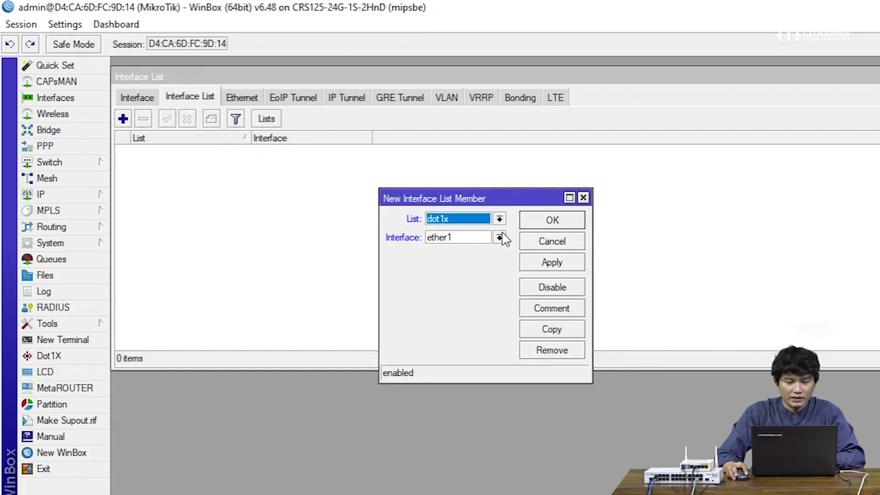
left_click(501, 236)
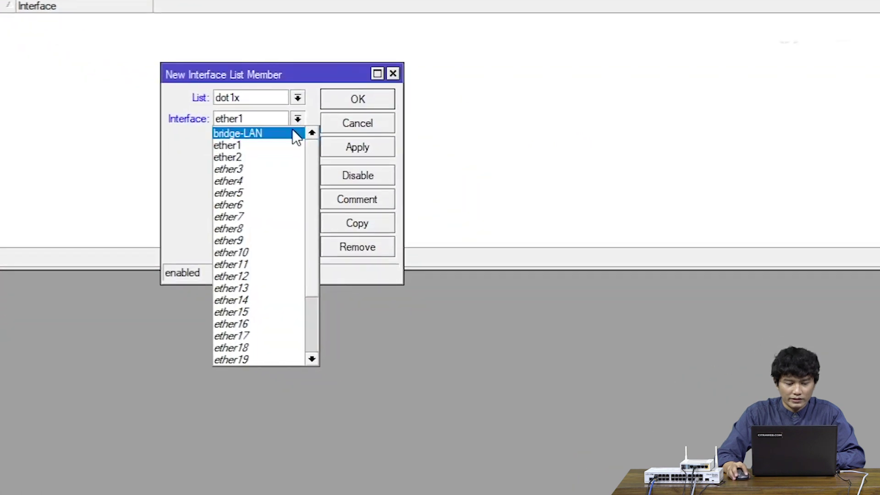
left_click(257, 252)
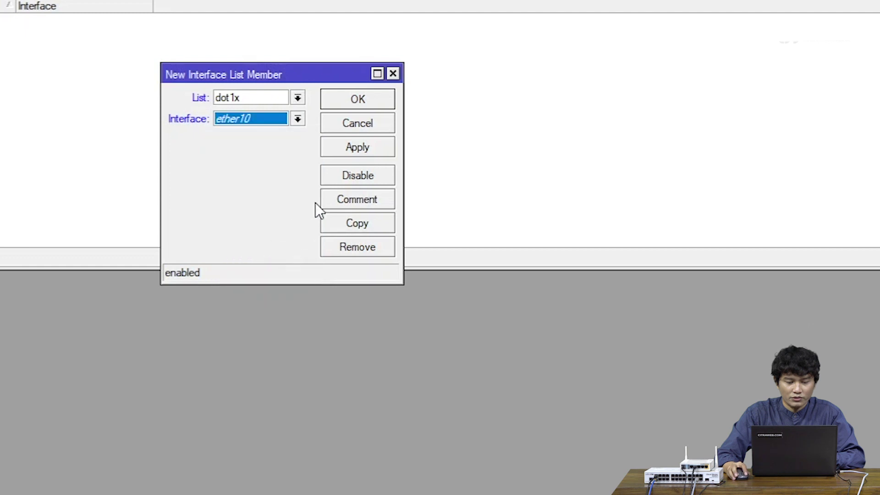
left_click(362, 151)
left_click(358, 219)
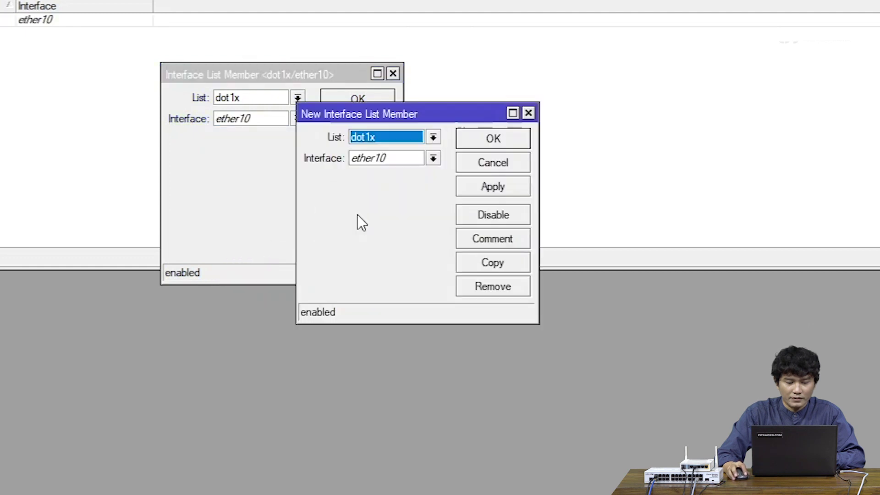
left_click(377, 159)
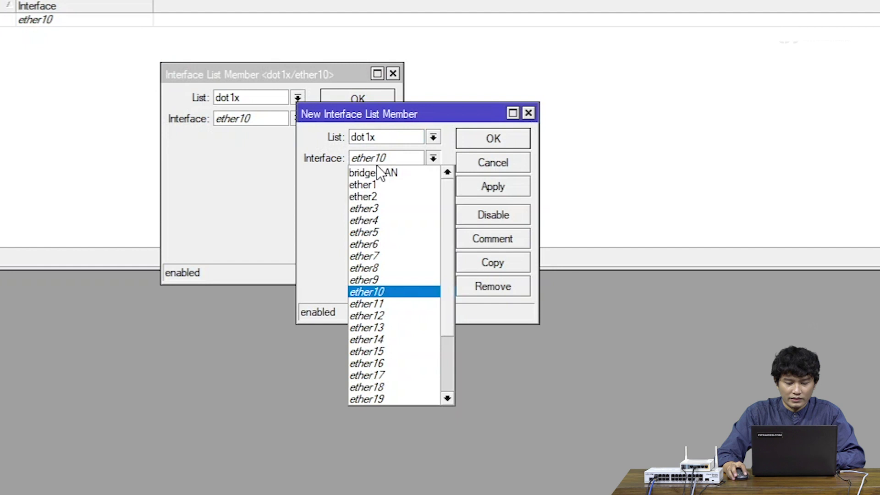
left_click(372, 304)
left_click(493, 187)
Add ether12 and ether13 to the dot1x list by copying the previous member
left_click(491, 260)
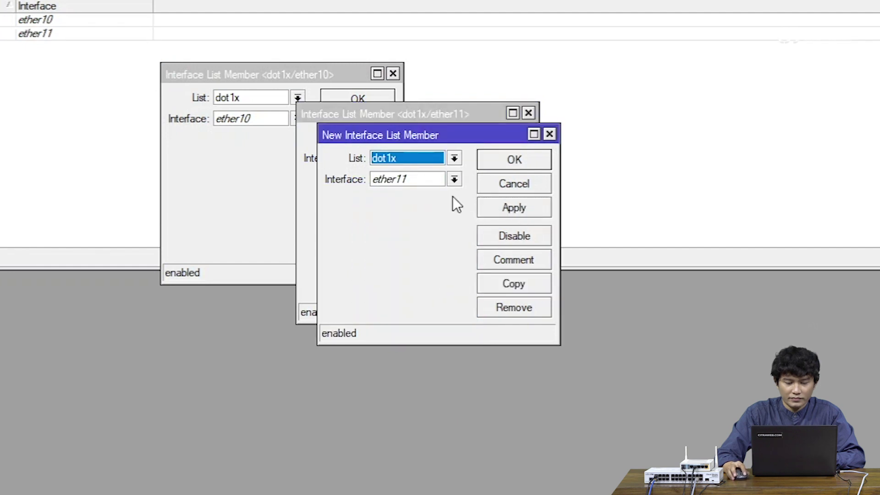
left_click(442, 181)
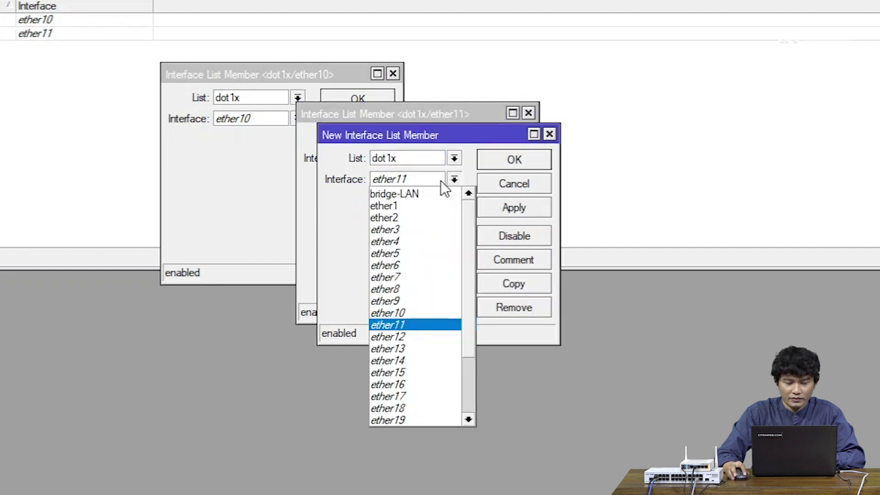
left_click(411, 336)
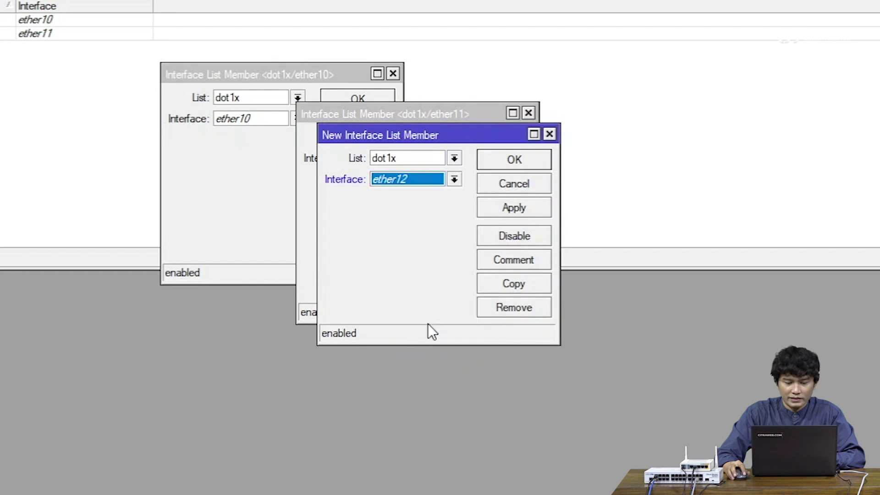
left_click(529, 206)
left_click(513, 284)
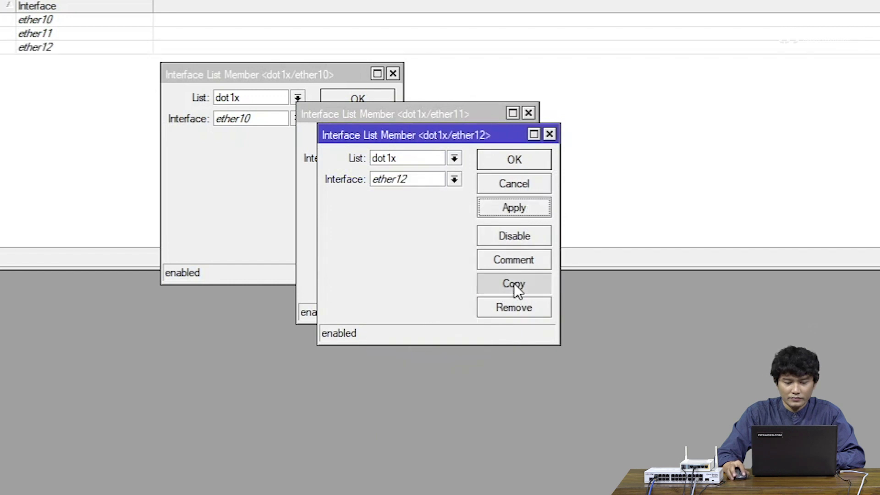
left_click(474, 201)
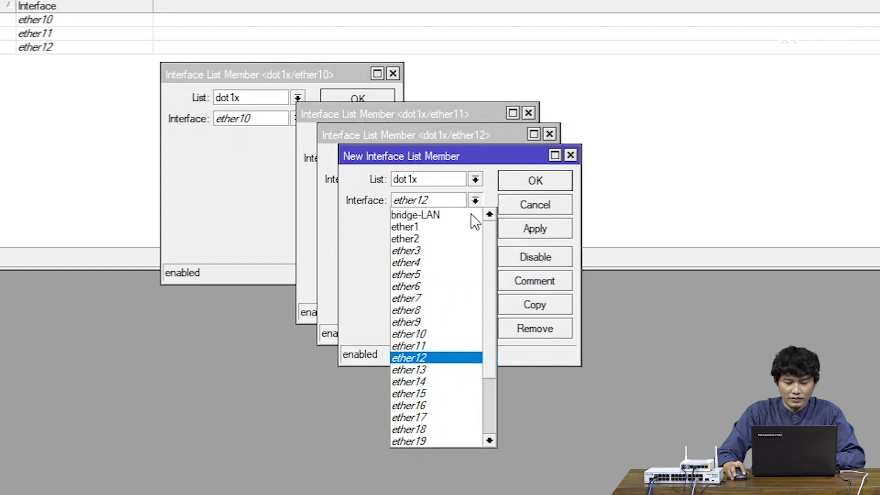
left_click(450, 367)
left_click(532, 231)
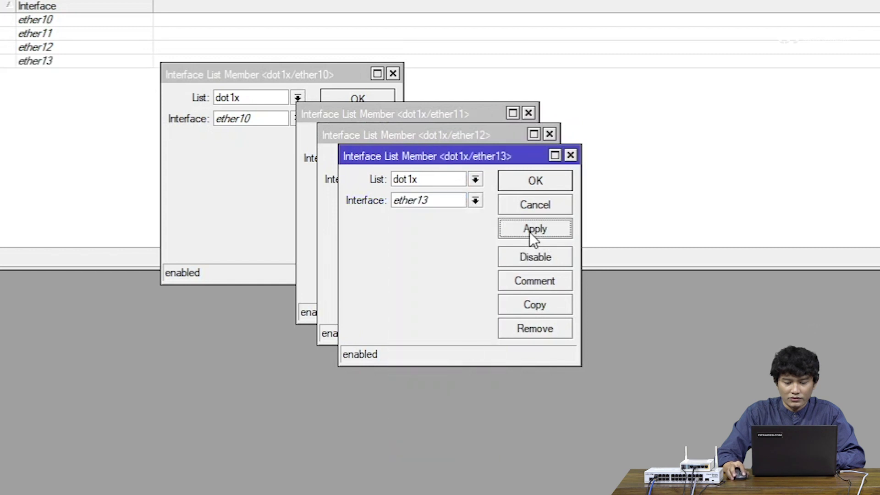
left_click(531, 305)
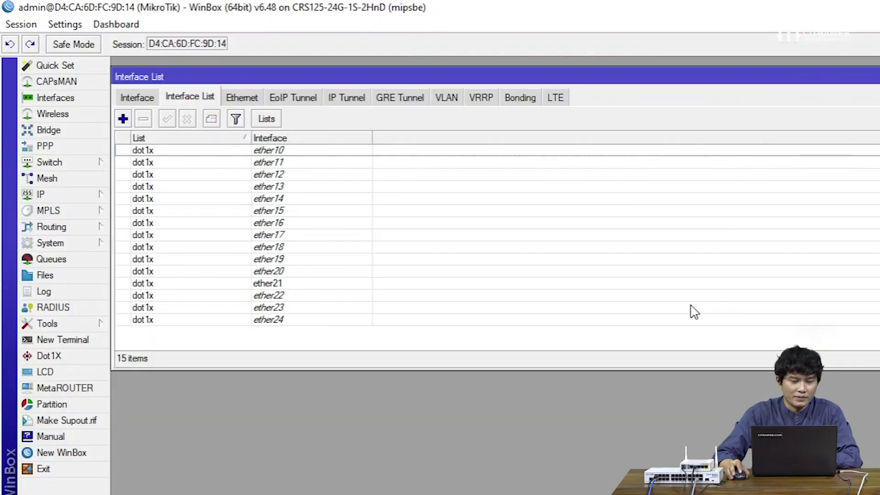
Check the dot1x memberships from ether10 to ether24, then go to the Bridge settings
left_click(334, 153)
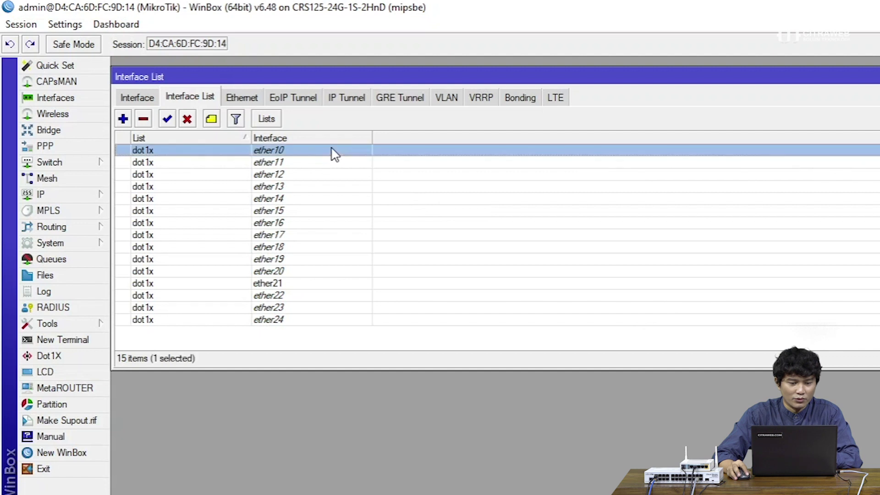
left_click(316, 320)
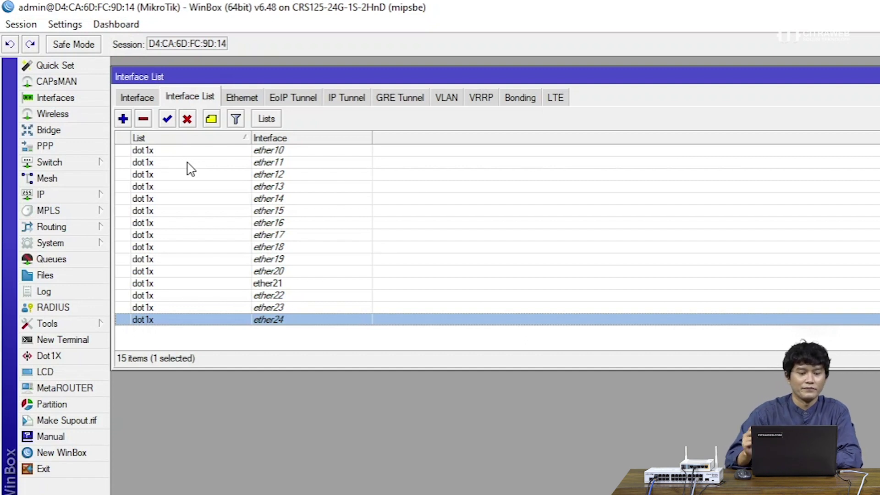
left_click(133, 104)
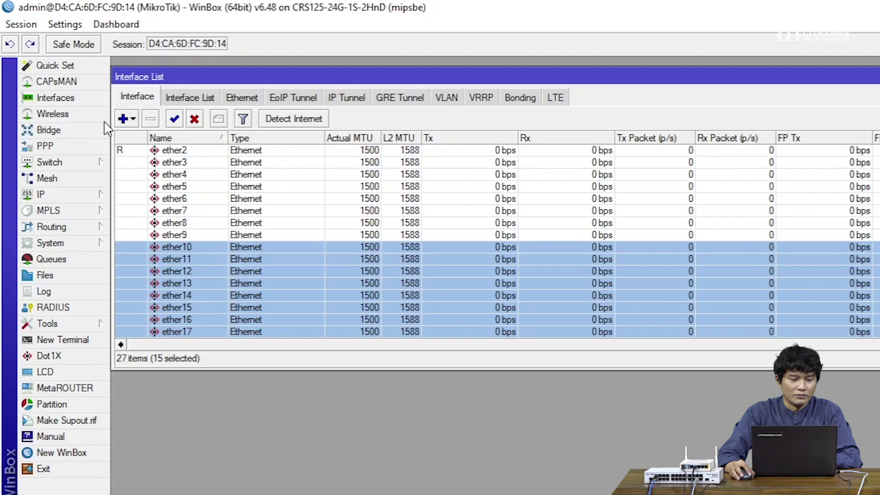
left_click(94, 130)
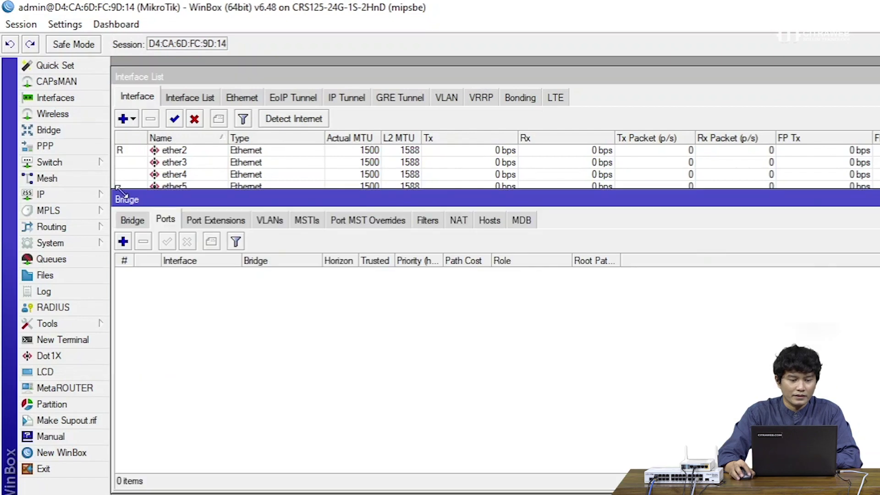
Add a bridge port with interface dot1x on bridge bridge-LAN
left_click(132, 220)
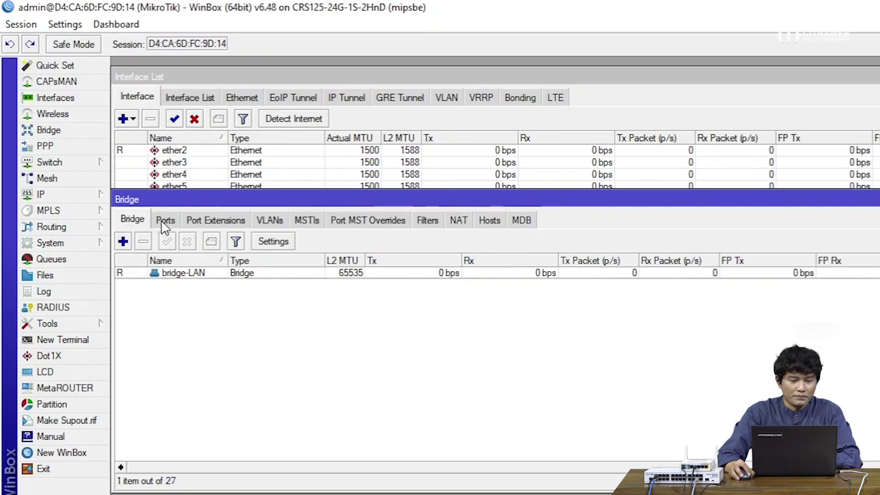
left_click(164, 221)
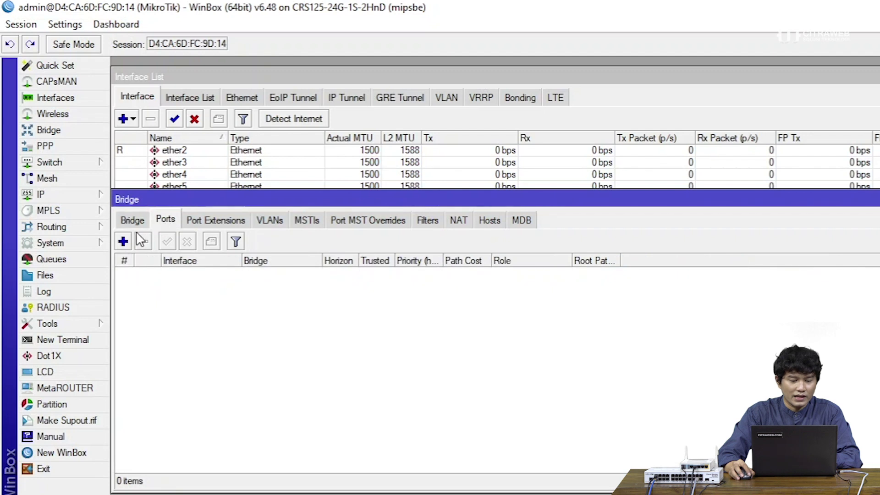
left_click(123, 241)
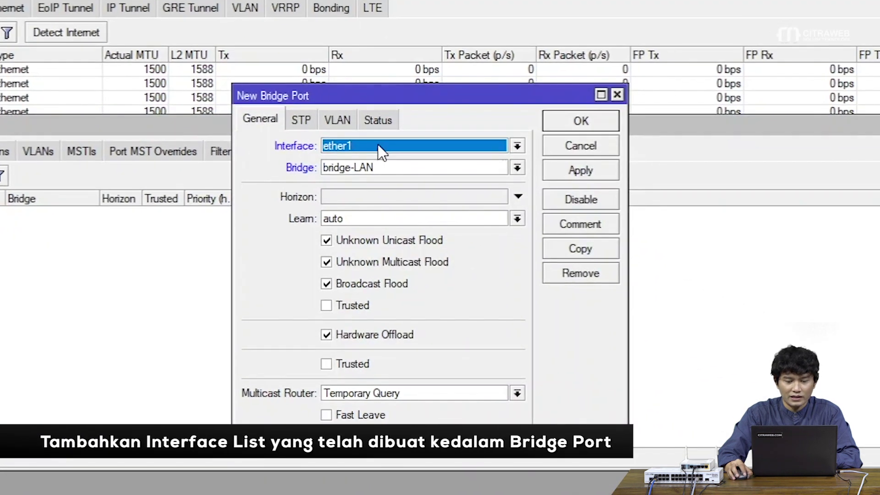
left_click(379, 145)
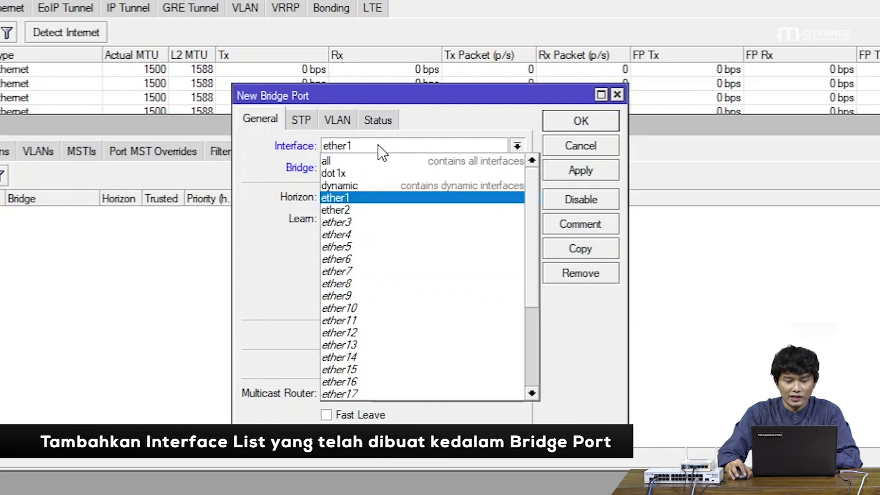
left_click(371, 172)
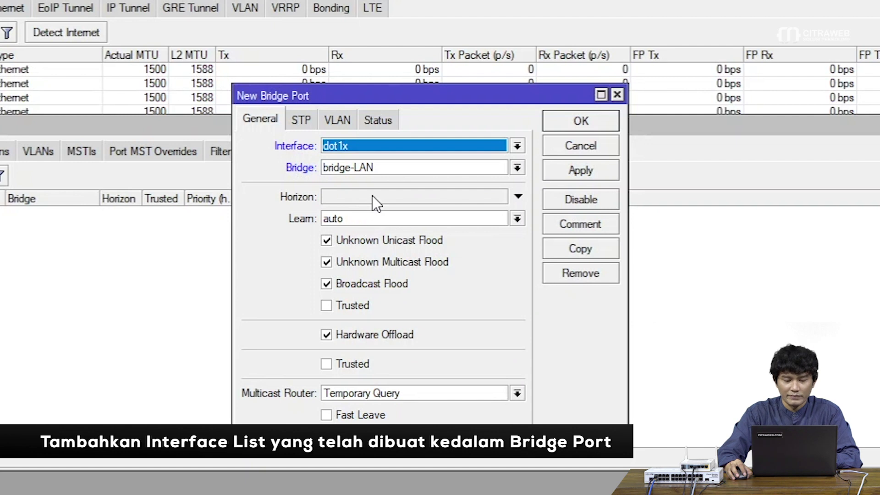
left_click(383, 170)
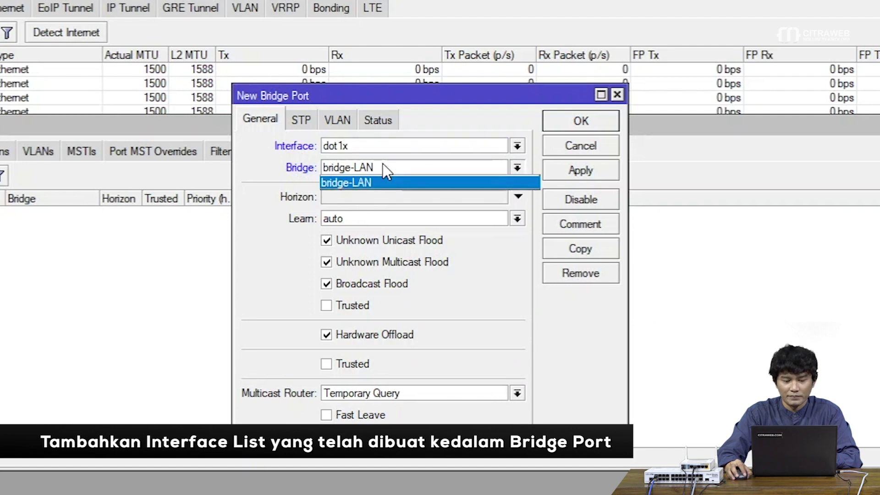
left_click(384, 181)
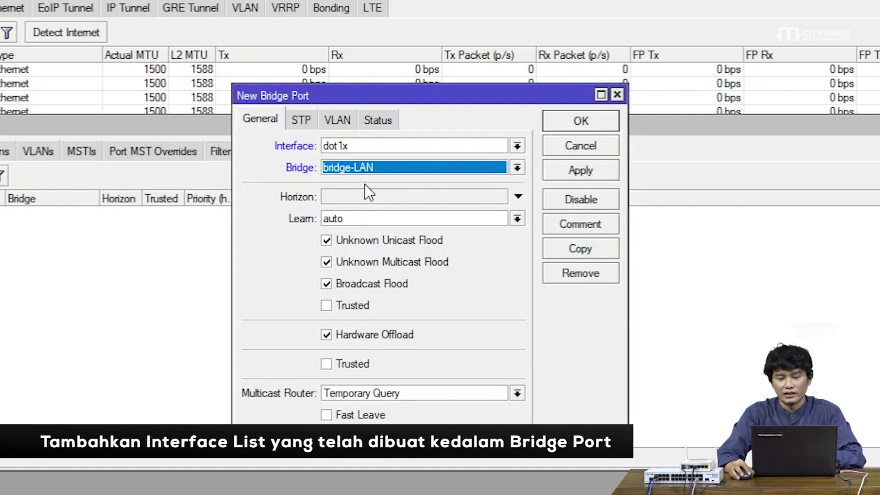
left_click(588, 169)
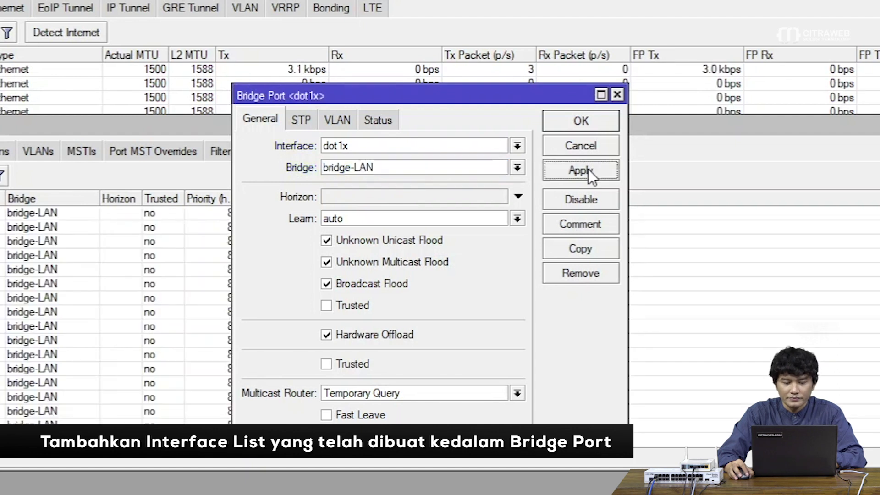
left_click(597, 123)
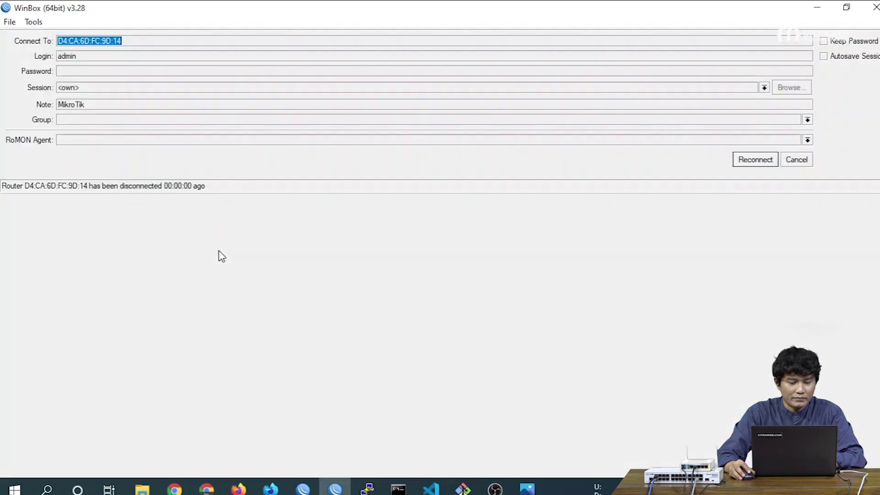
Dismiss the reconnect prompt, reconnect to the switch, and maximize its window
left_click(802, 161)
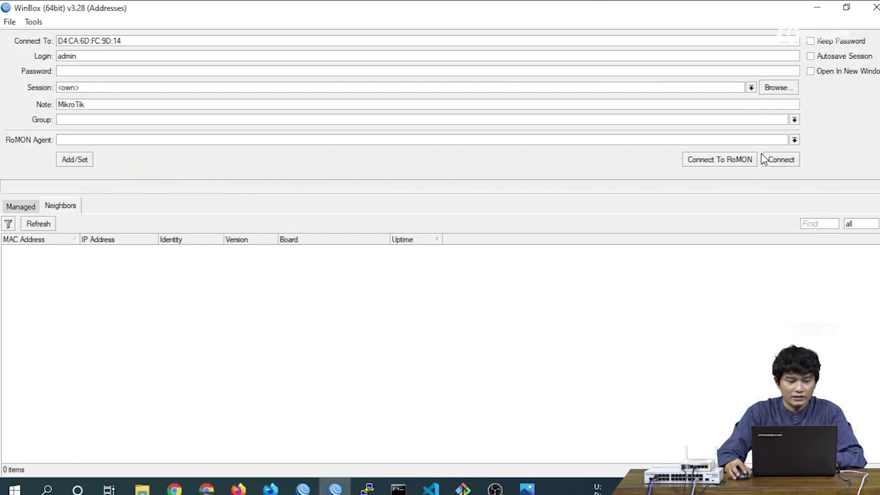
left_click(783, 161)
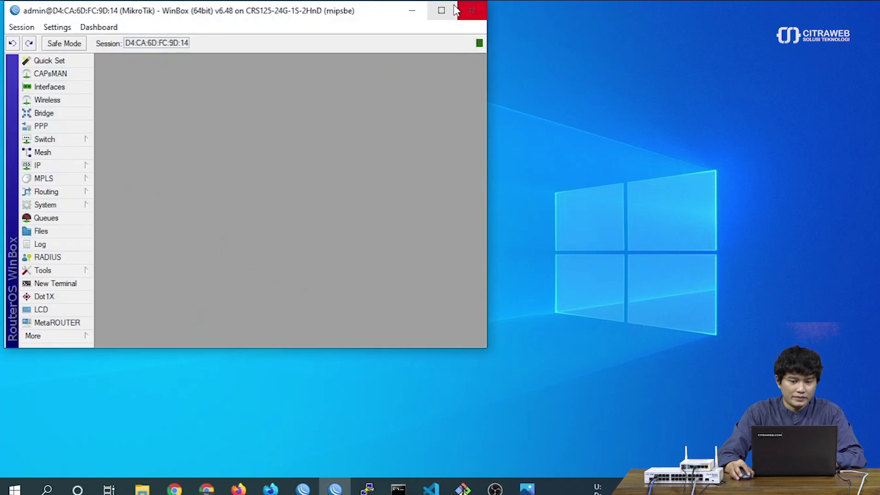
left_click(442, 10)
Review the bridge ports list, checking the ether10 through ether24 entries
left_click(38, 108)
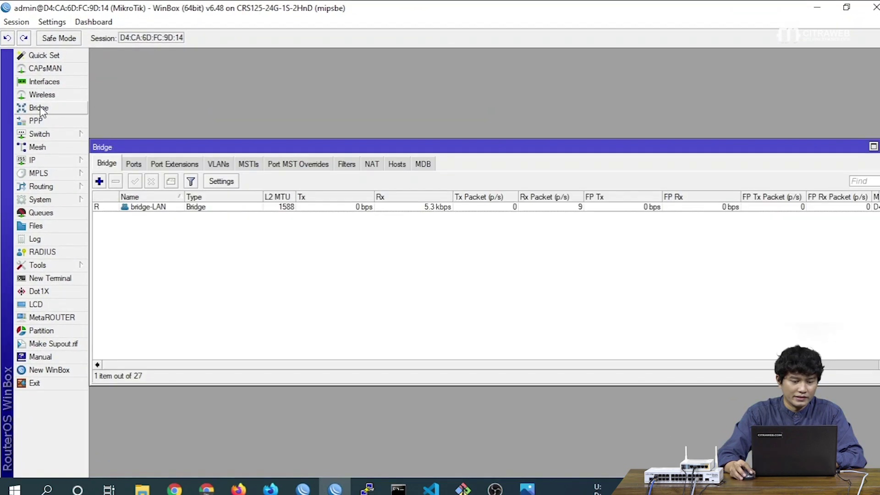
left_click(134, 164)
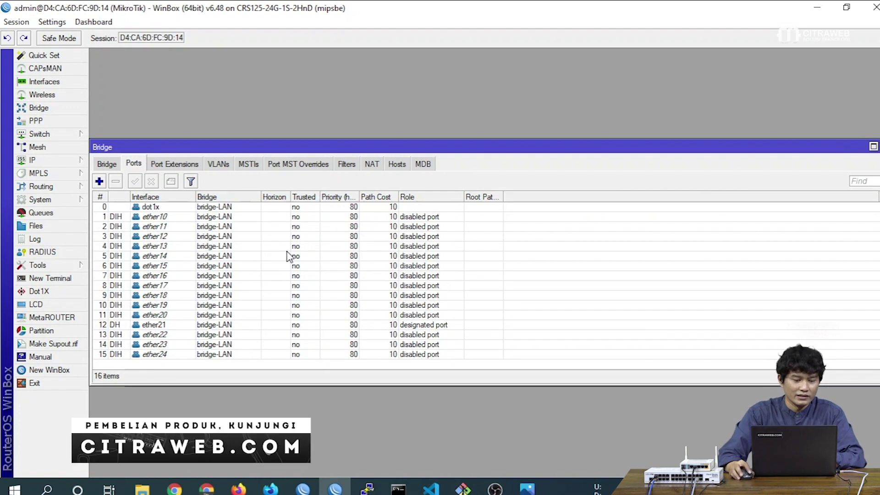
left_click_drag(287, 151, 290, 86)
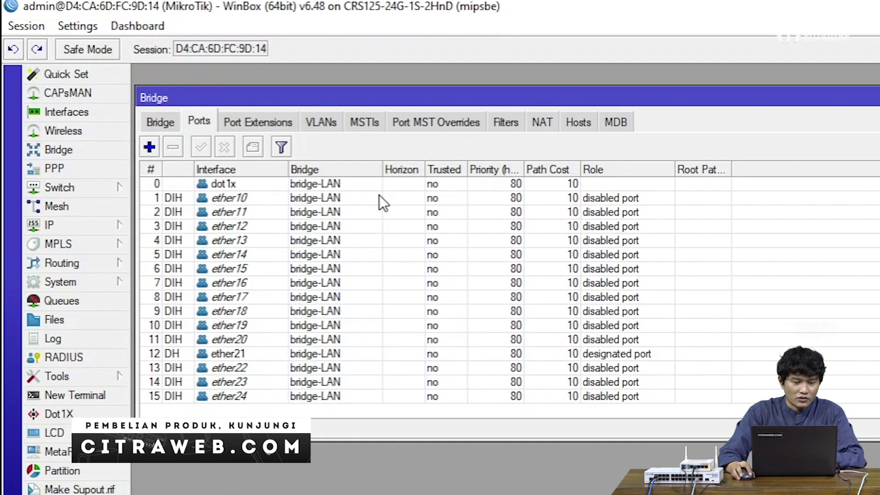
left_click(379, 197)
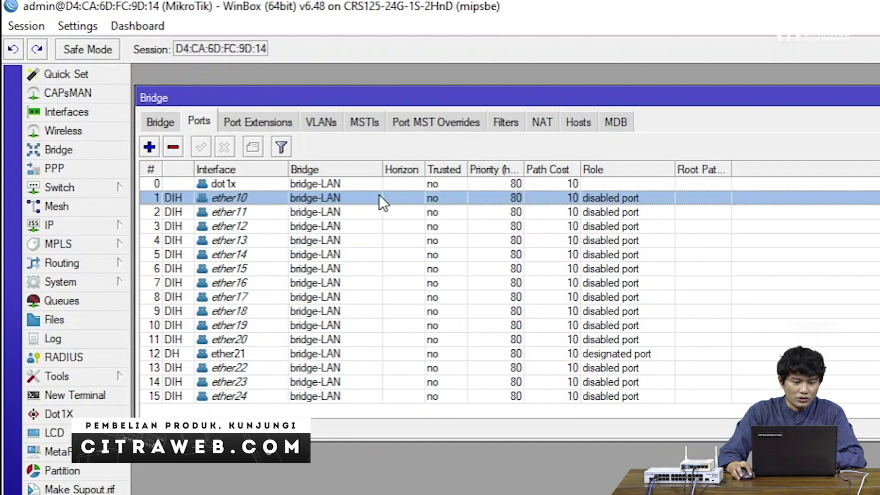
left_click(361, 395)
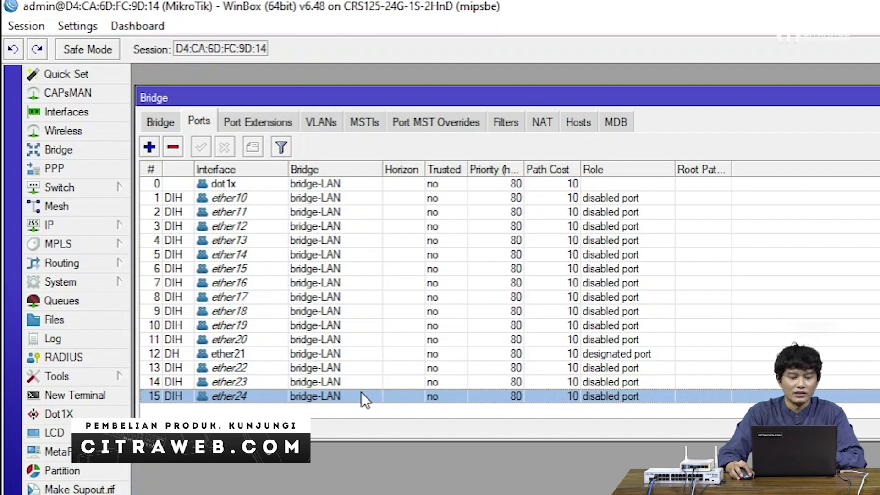
left_click(397, 195)
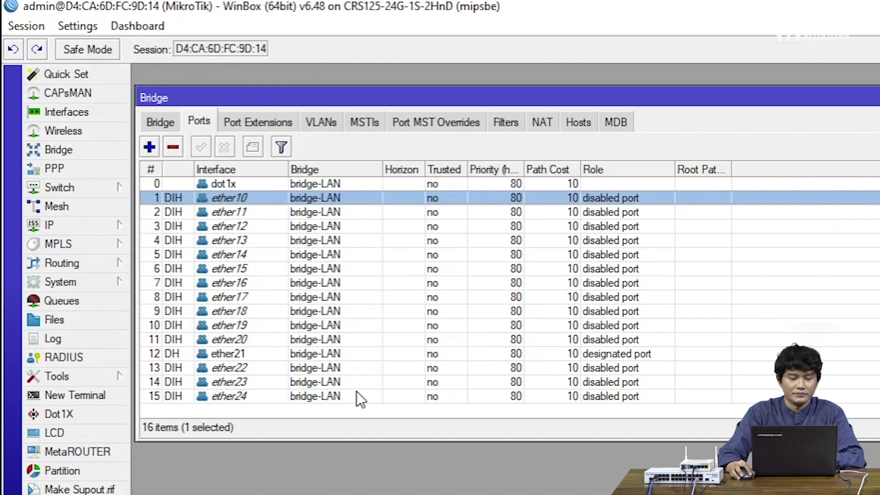
left_click(356, 392)
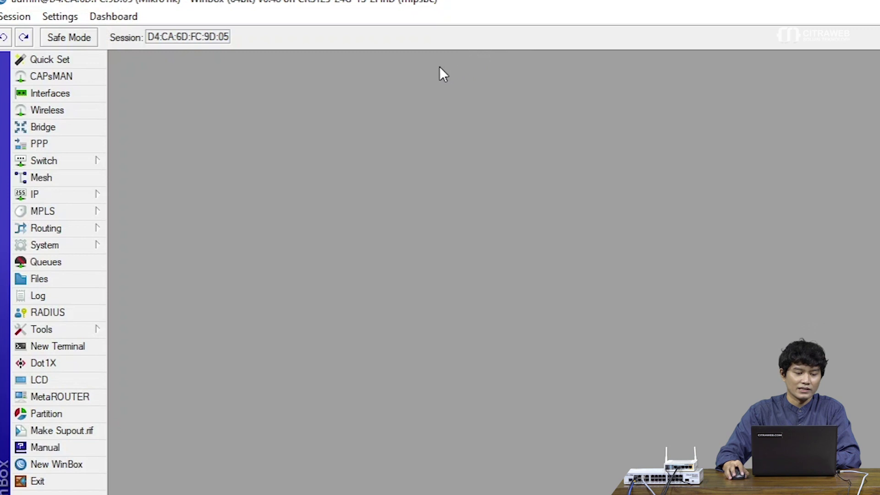
Open IP > Addresses and start a new address entry
left_click(96, 192)
left_click(154, 219)
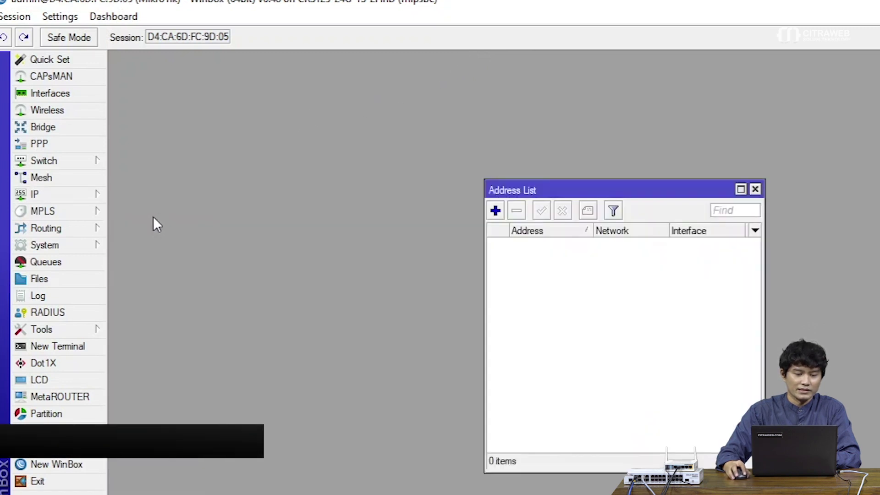
left_click_drag(530, 187, 211, 79)
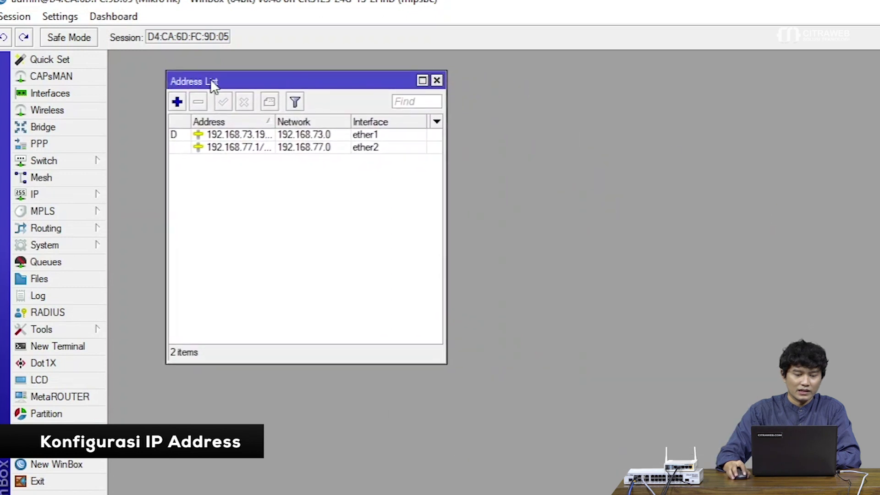
left_click(177, 101)
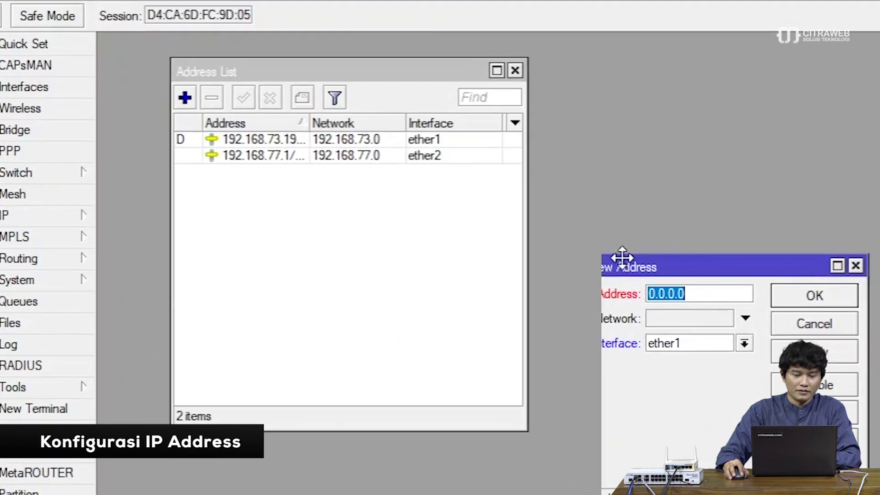
left_click_drag(622, 258, 370, 222)
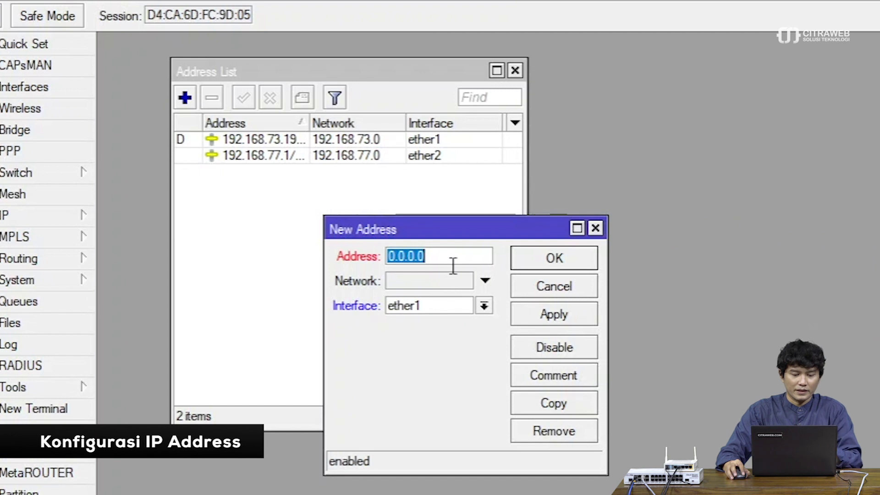
Enter address 192.168.10.1/24 on interface bridge-LAN and save it
type("1")
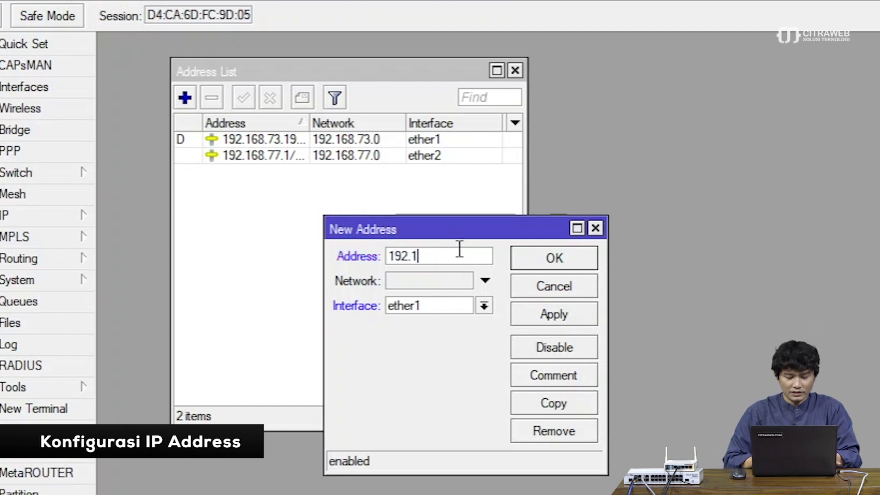
type("192.168.")
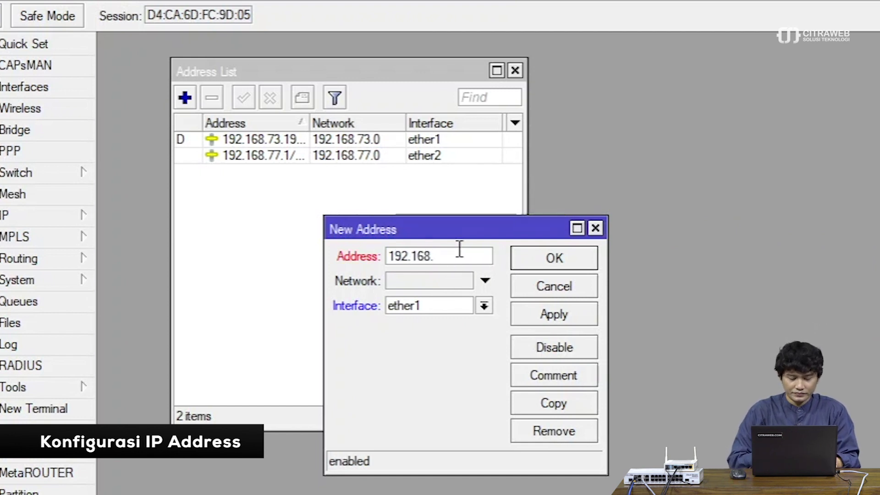
type("2")
key("BackSpace")
type("10.1/24")
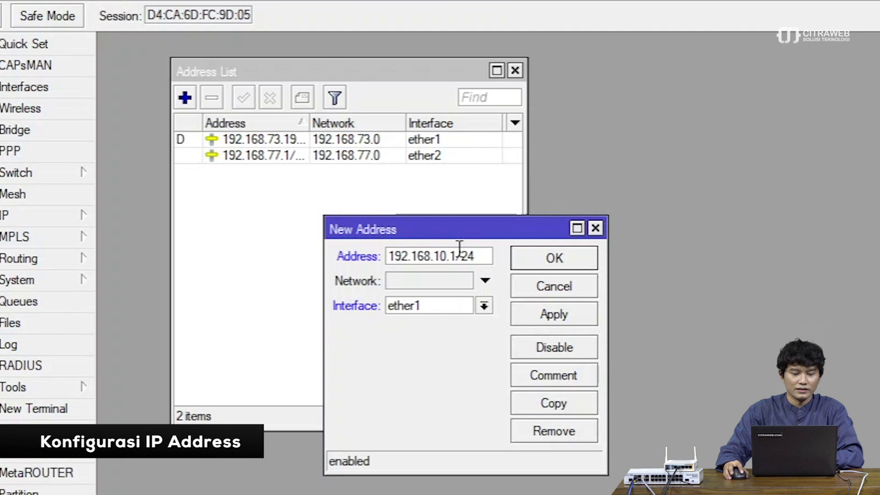
left_click(465, 306)
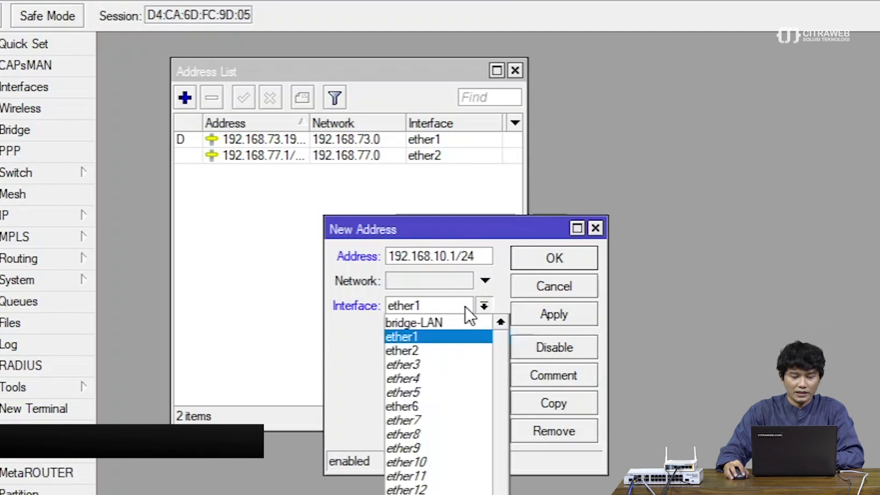
left_click(453, 326)
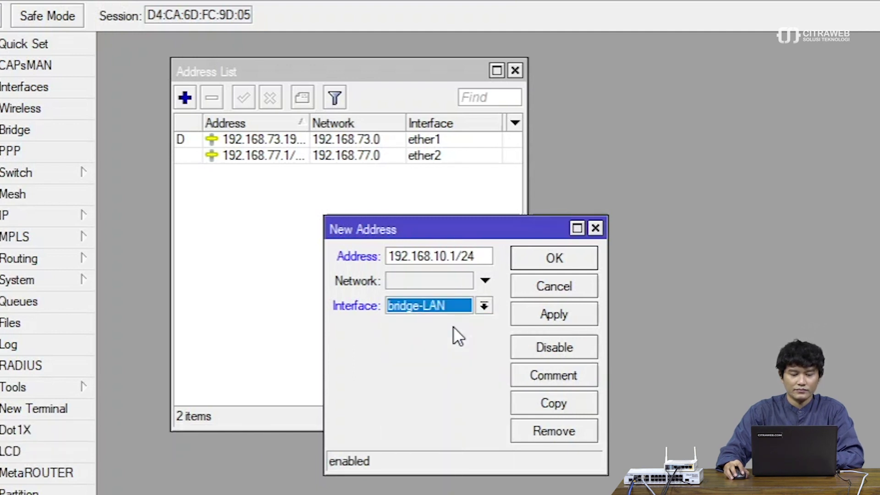
left_click(557, 317)
left_click(588, 258)
left_click_drag(352, 79, 330, 64)
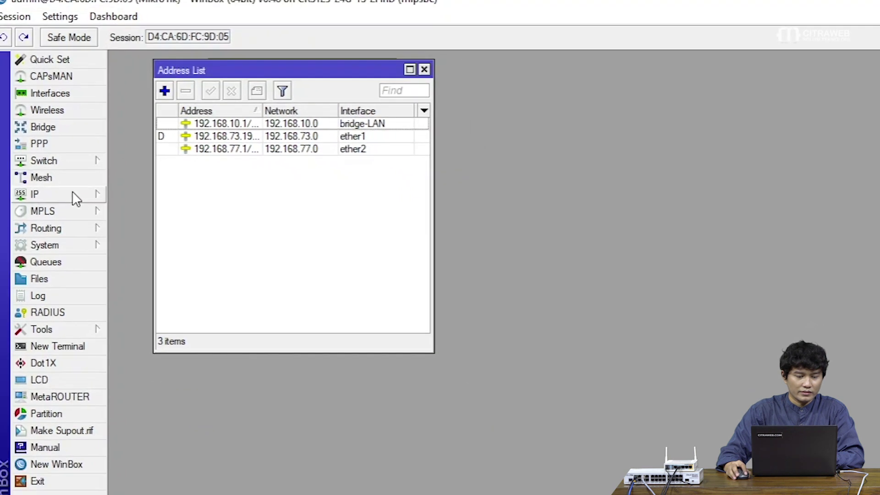
left_click(76, 197)
Delete the existing dhcp2 and dhcp1 DHCP servers
left_click(166, 288)
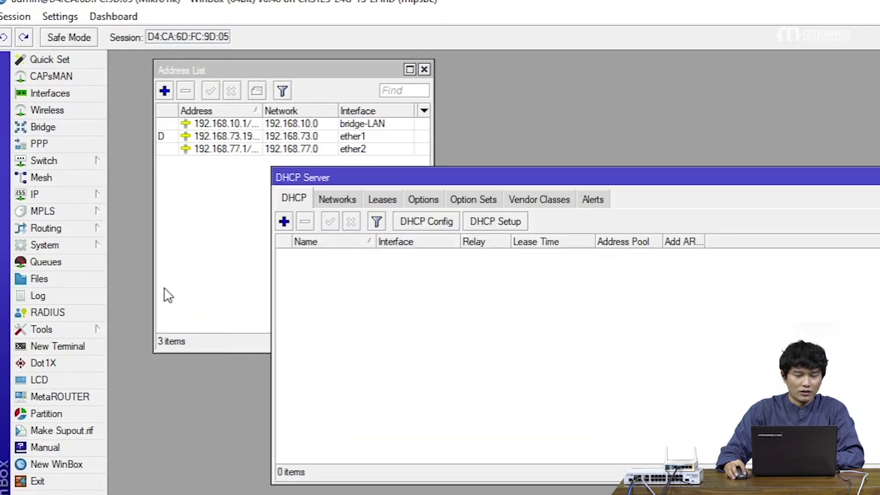
left_click(370, 281)
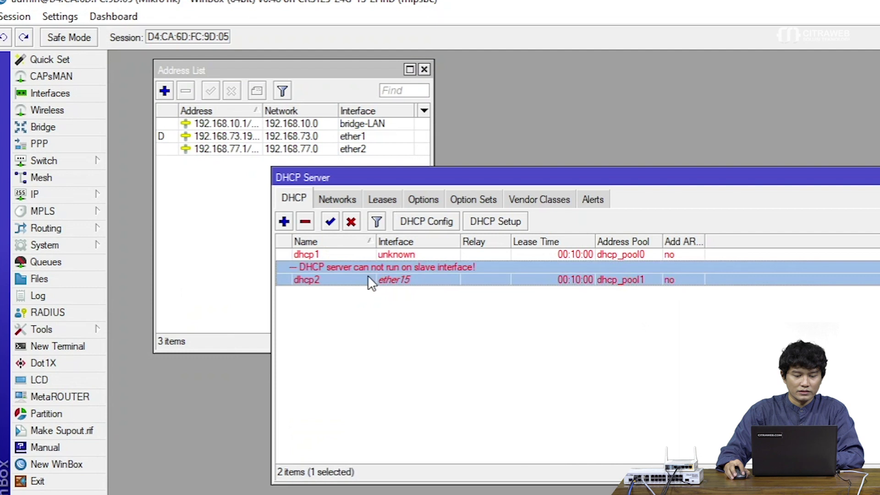
left_click(312, 222)
left_click(314, 255)
left_click(306, 224)
left_click_drag(384, 179, 296, 197)
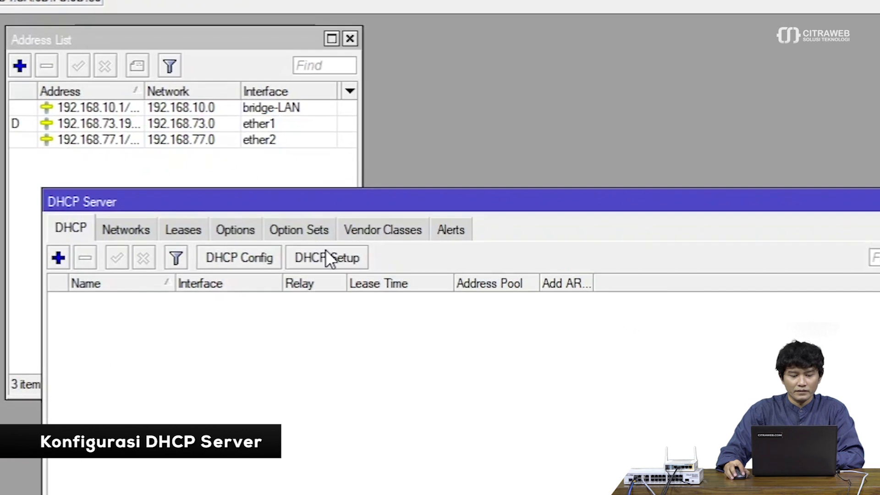
Run DHCP Setup on bridge-LAN with DNS 192.168.73.1 and a 00:10:00 lease, then close the list
left_click(405, 237)
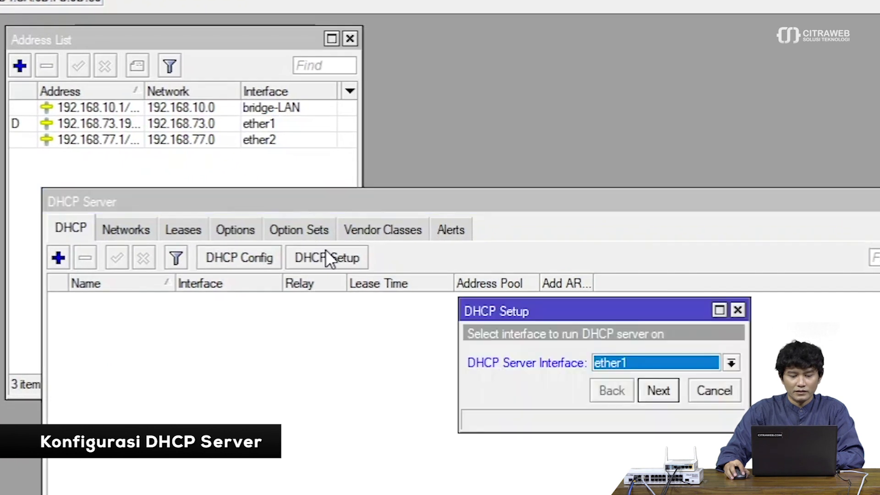
left_click(634, 363)
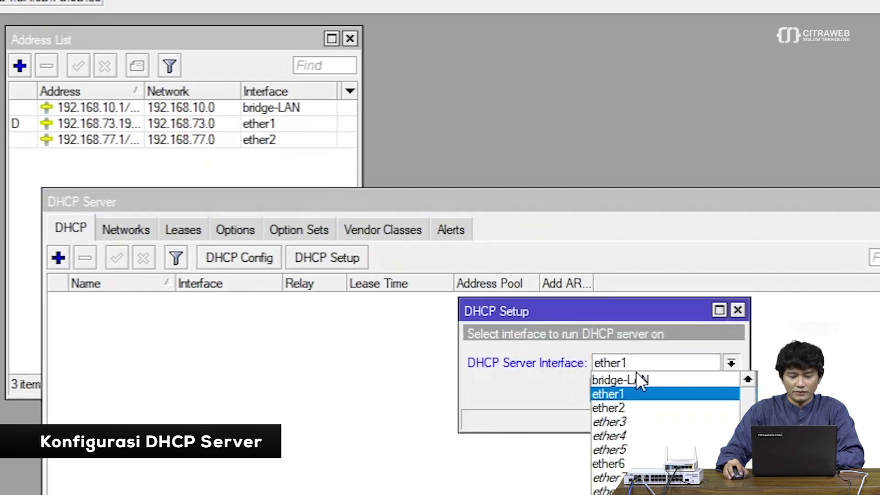
left_click(637, 379)
left_click(651, 384)
left_click(650, 384)
left_click(651, 384)
left_click(651, 384)
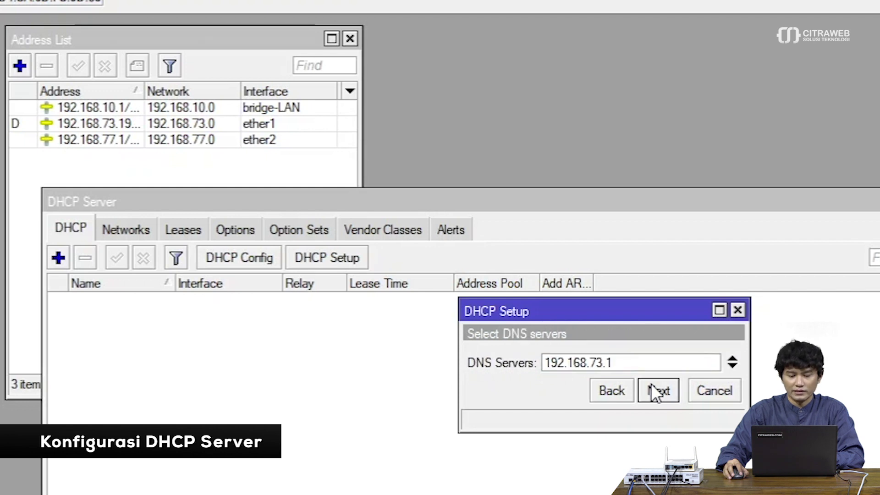
left_click(651, 383)
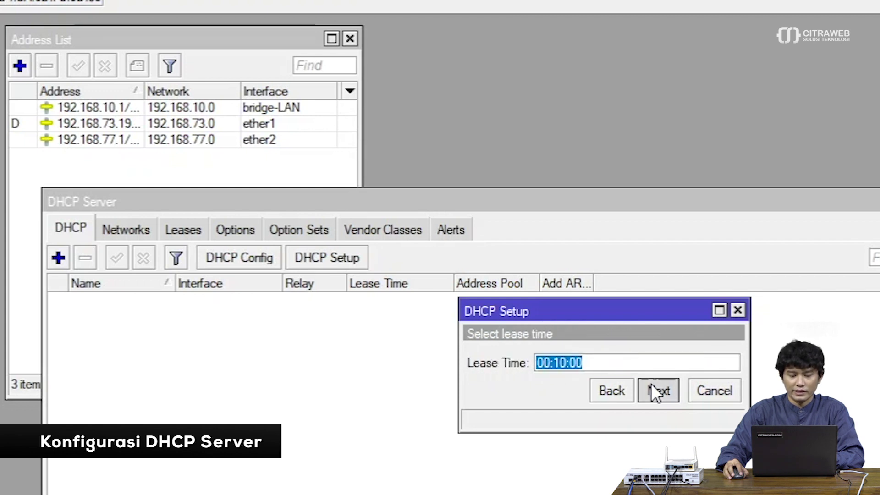
left_click(652, 385)
left_click(602, 355)
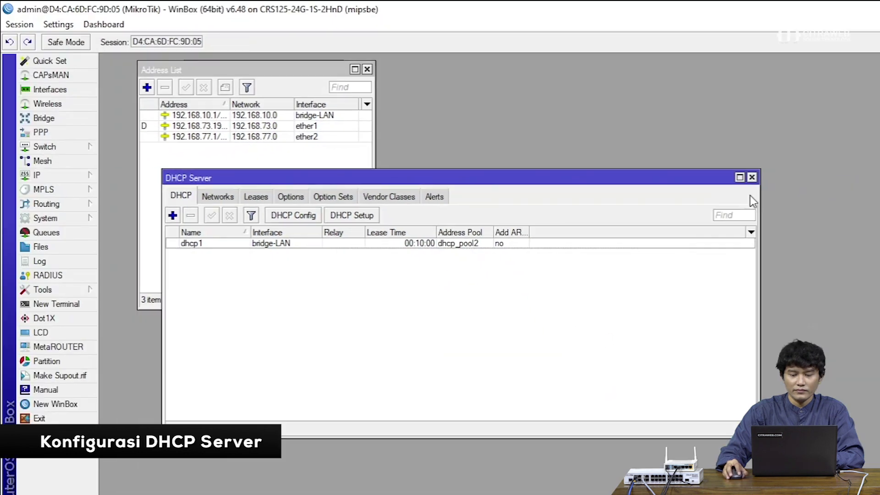
left_click(752, 177)
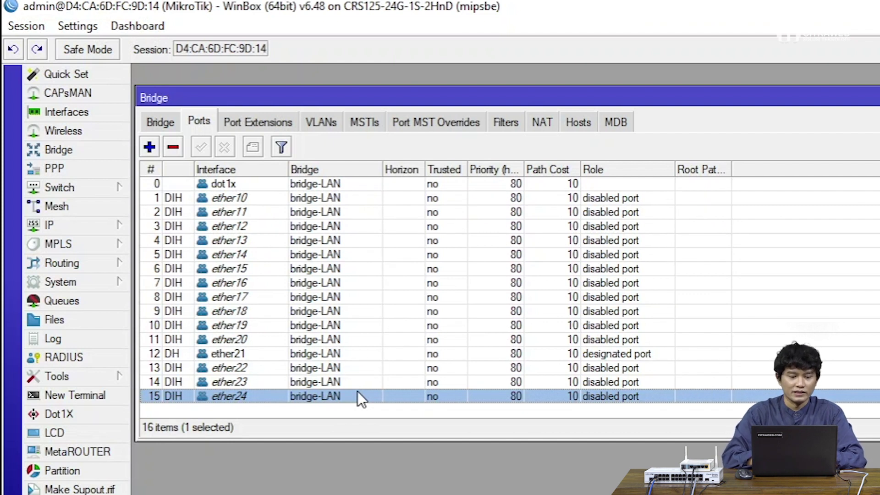
Inspect the dot1x and ether10 bridge ports, then close the Bridge window
left_click(492, 188)
left_click(492, 196)
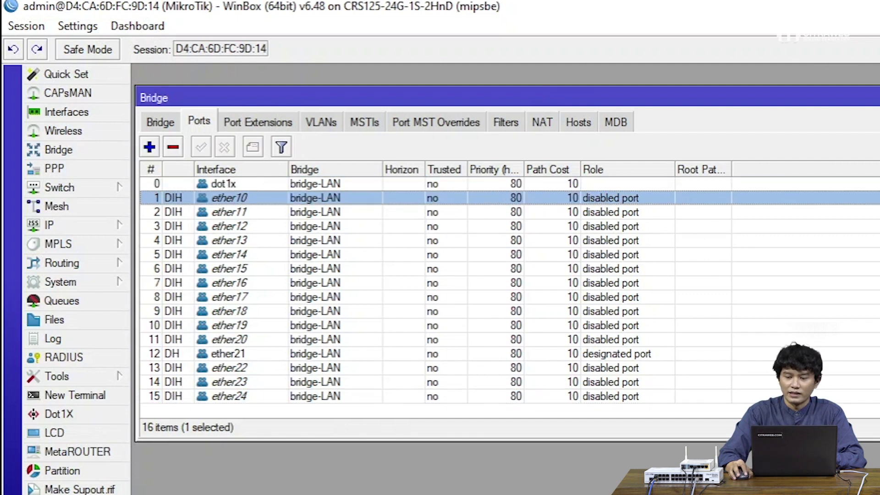
left_click(879, 97)
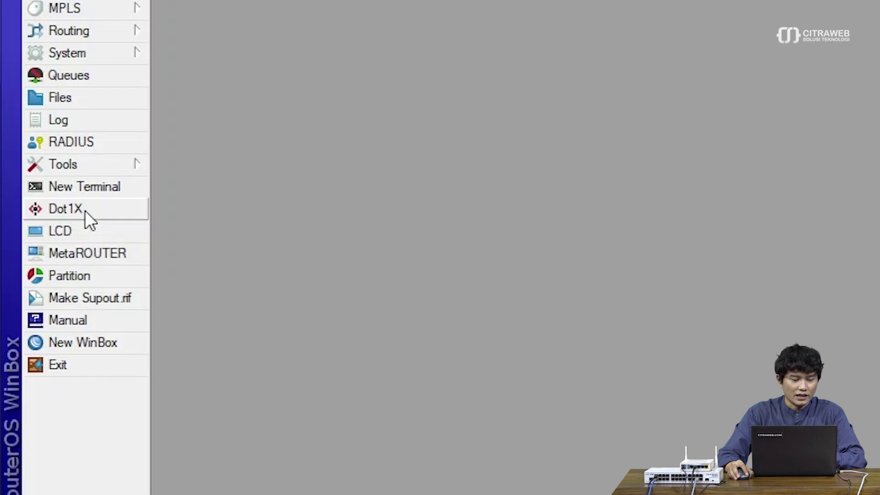
Open Dot1X and compare its Client and Server tabs, ending on the empty Server list
left_click(86, 212)
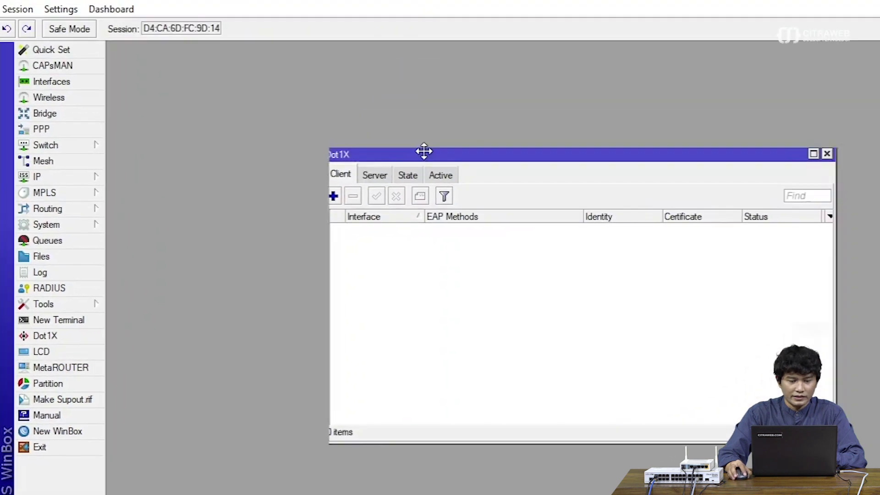
left_click_drag(424, 151, 267, 70)
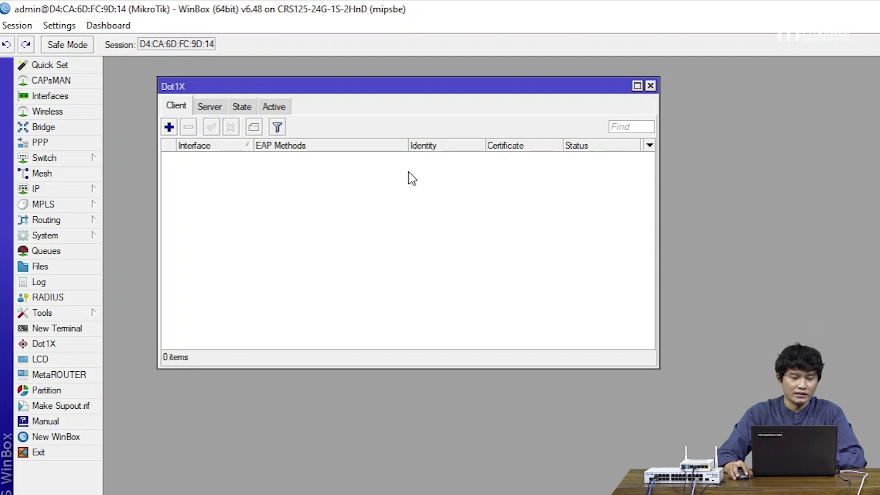
left_click(214, 114)
left_click(178, 109)
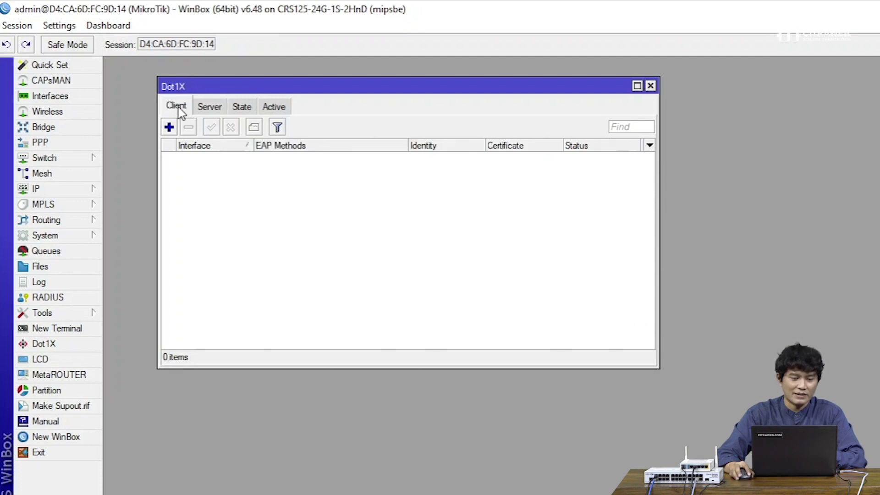
left_click(205, 111)
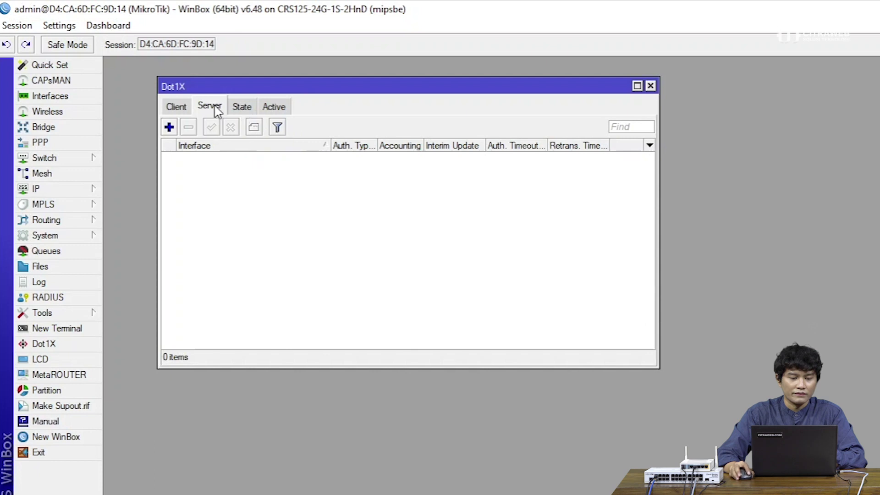
left_click(185, 108)
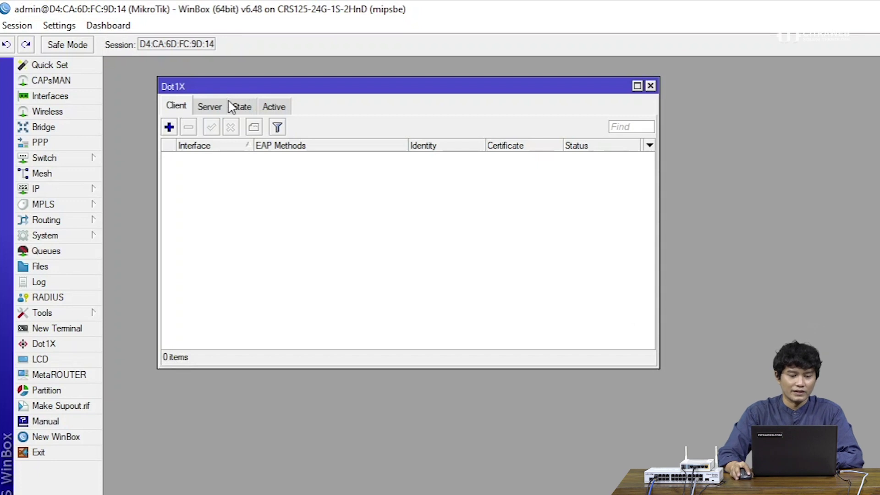
left_click(218, 108)
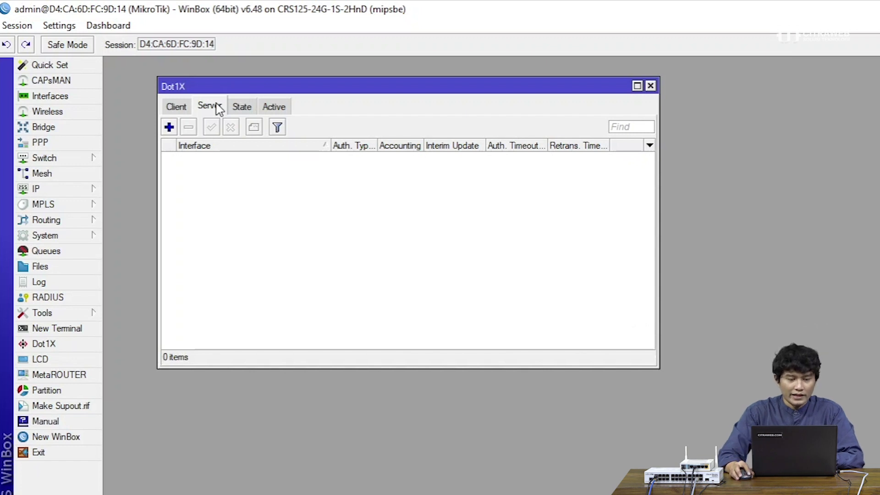
left_click_drag(313, 90, 302, 80)
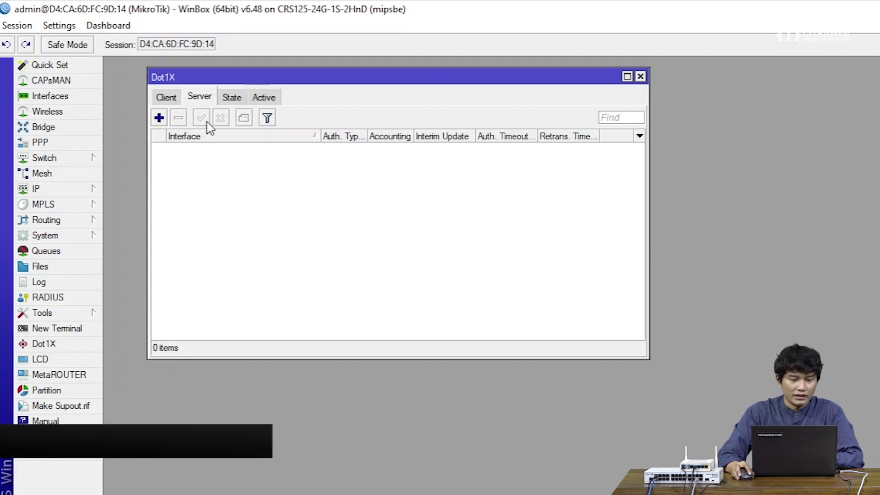
Add a new Dot1X server on interface dot1x with mac auth on and dot1x auth off
left_click(161, 118)
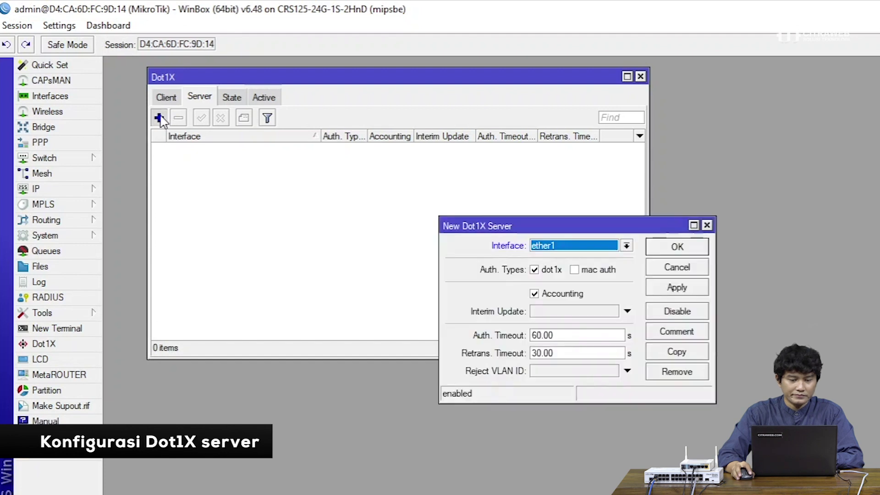
left_click_drag(461, 222, 329, 164)
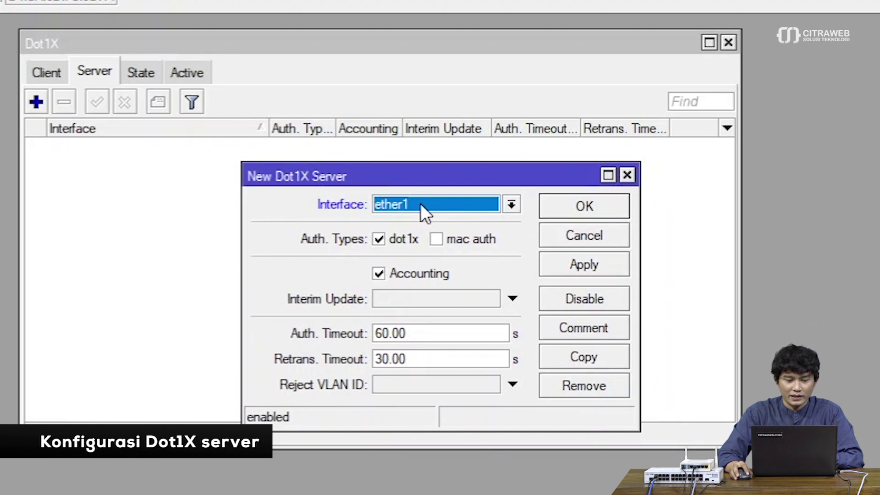
left_click(420, 203)
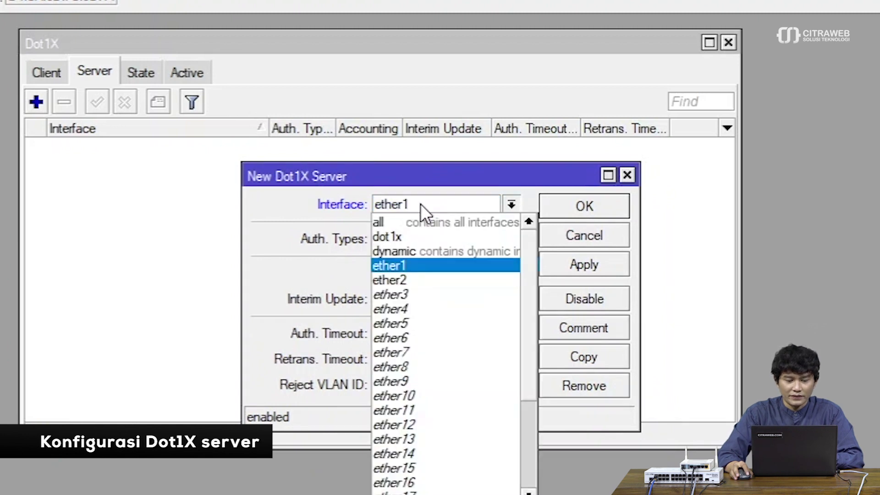
left_click(418, 228)
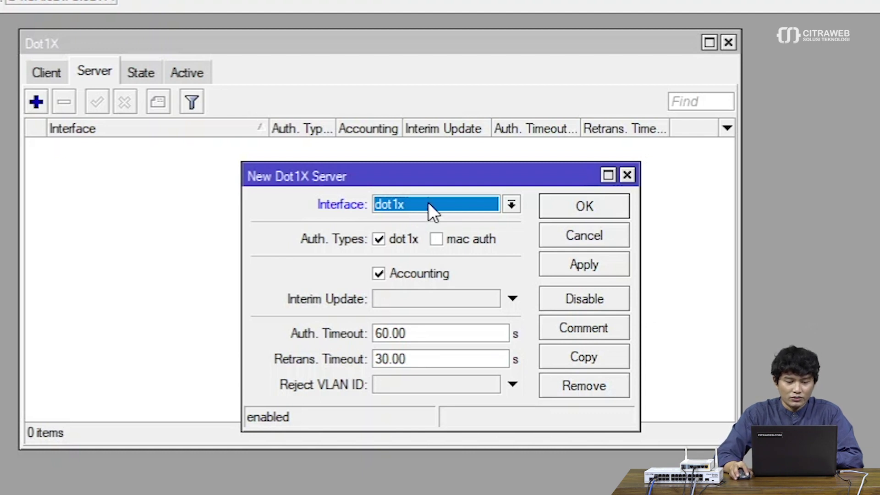
left_click(428, 203)
left_click(421, 237)
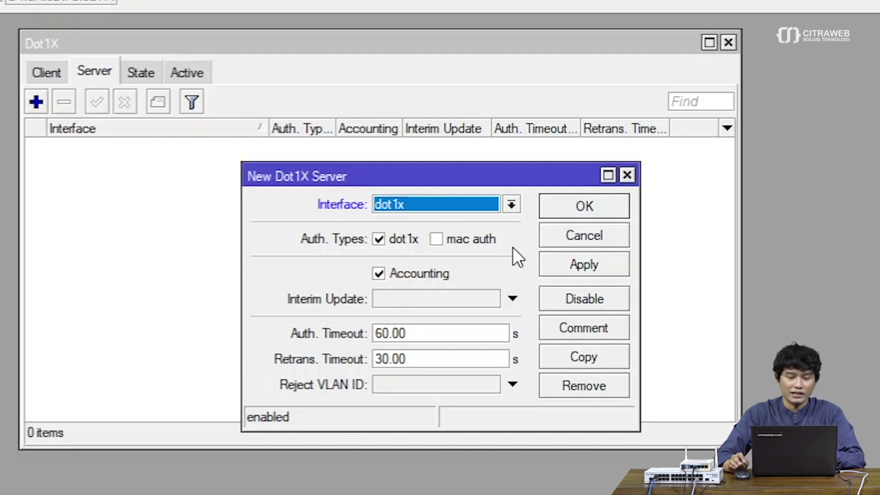
left_click(470, 243)
left_click(399, 238)
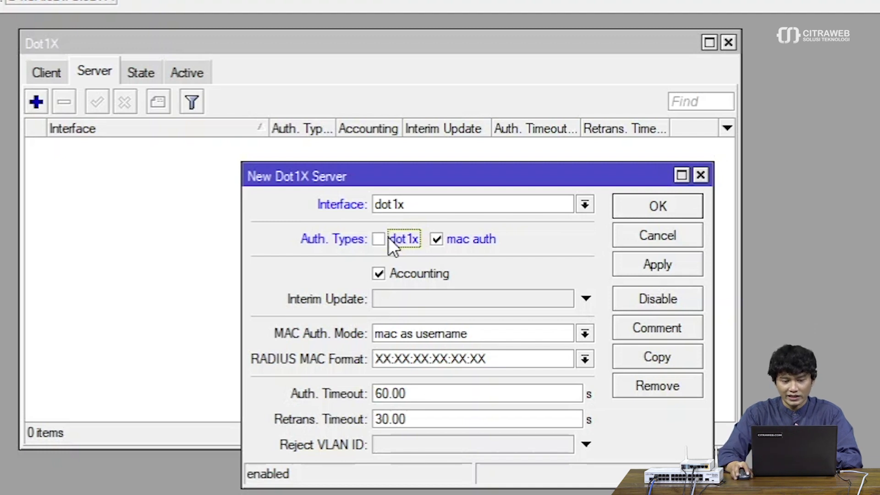
Set MAC Auth. Mode to mac as username and password and MAC format XX-XX-XX-XX-XX-XX, then apply
left_click(469, 244)
left_click(469, 244)
left_click(469, 244)
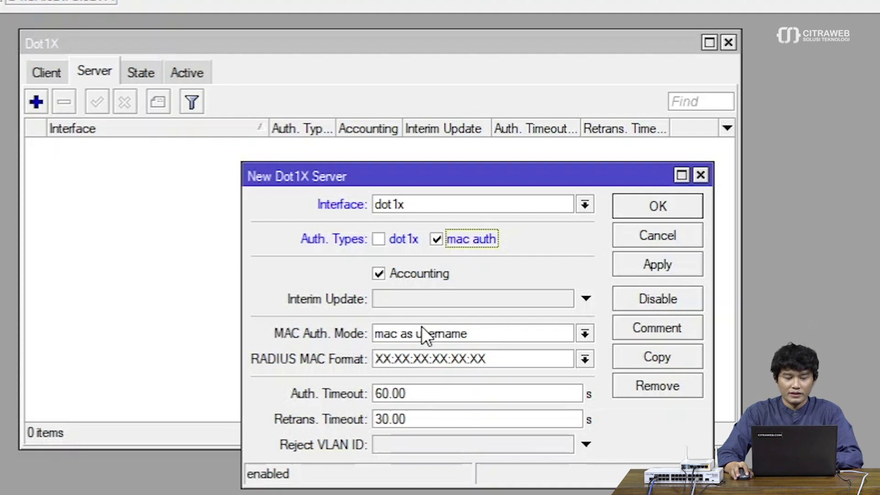
left_click(421, 327)
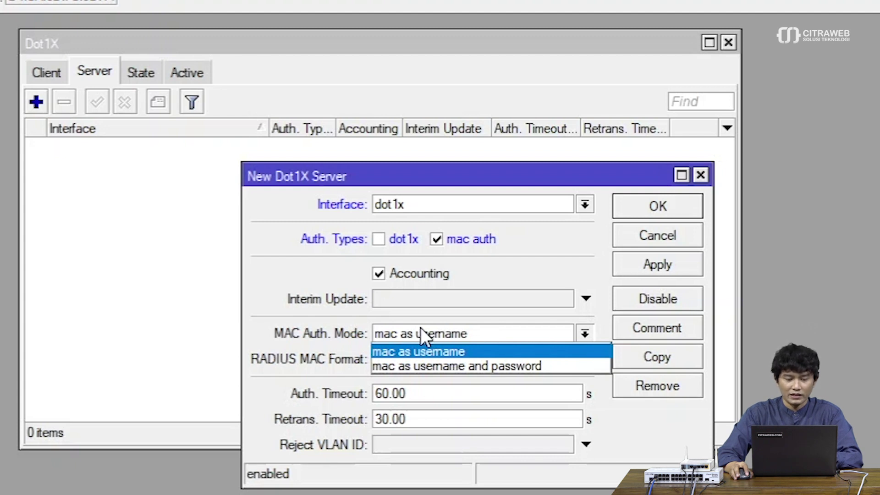
left_click(418, 362)
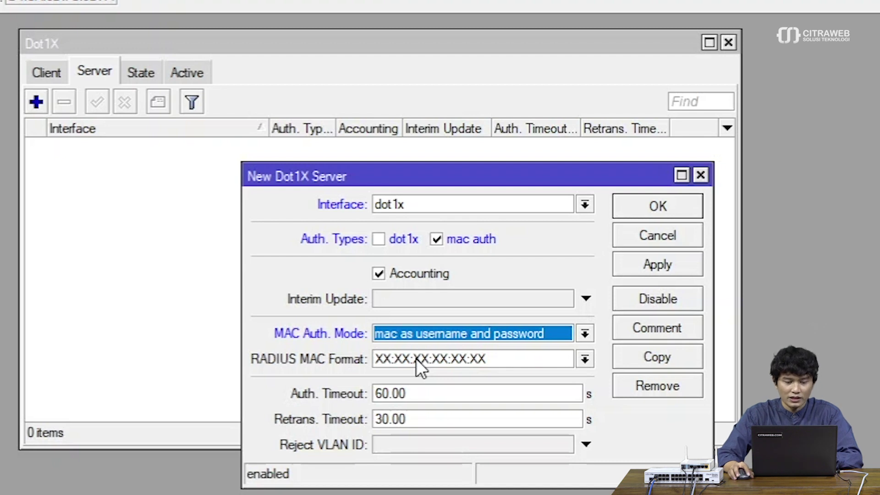
left_click(416, 359)
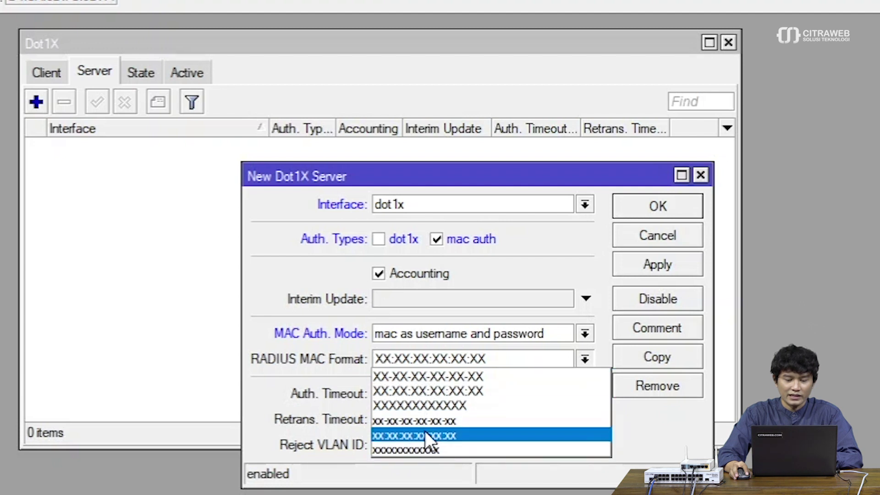
left_click(433, 403)
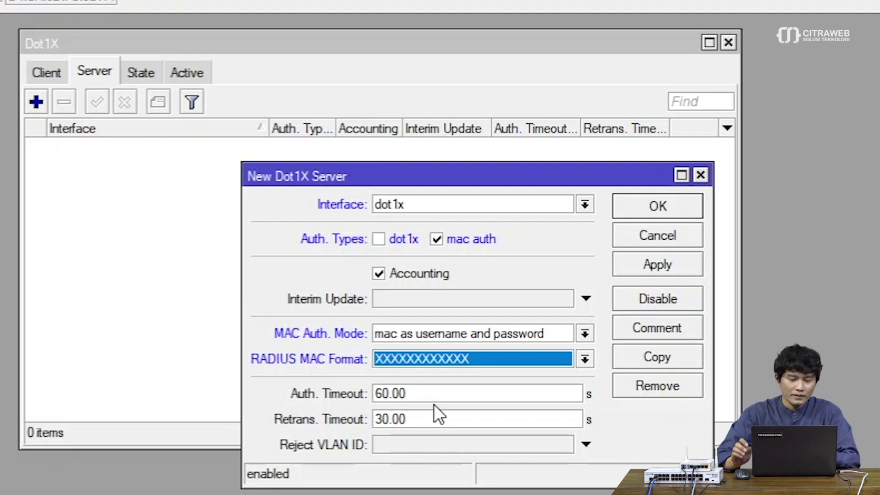
left_click(458, 358)
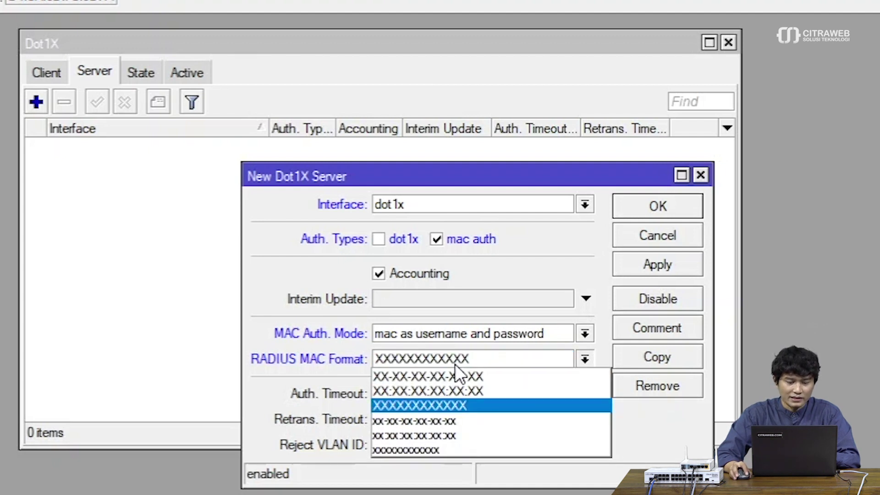
left_click(454, 374)
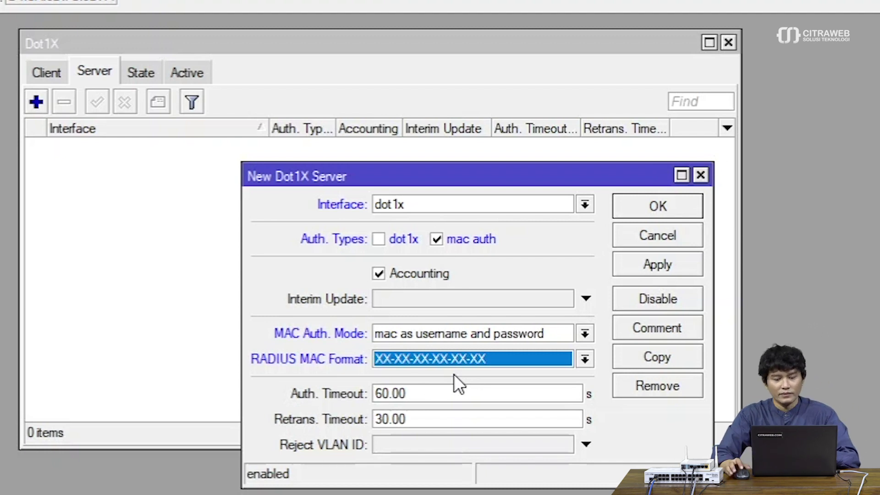
left_click_drag(458, 179, 414, 173)
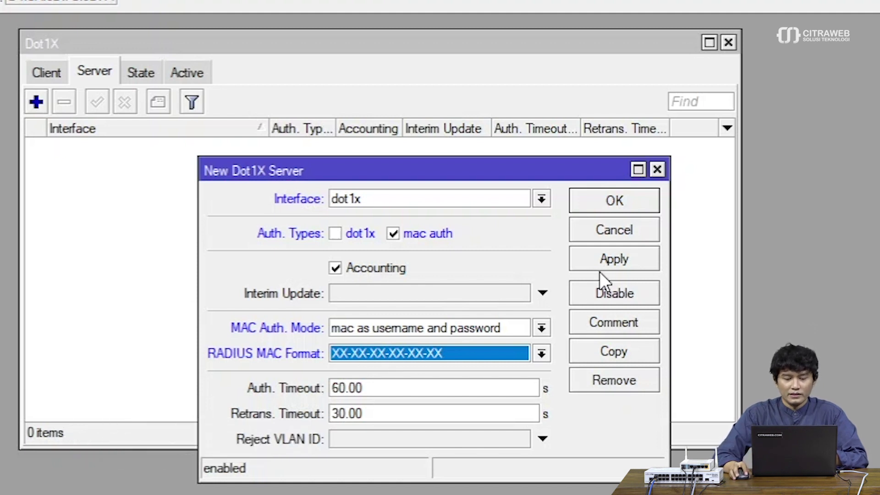
left_click(604, 260)
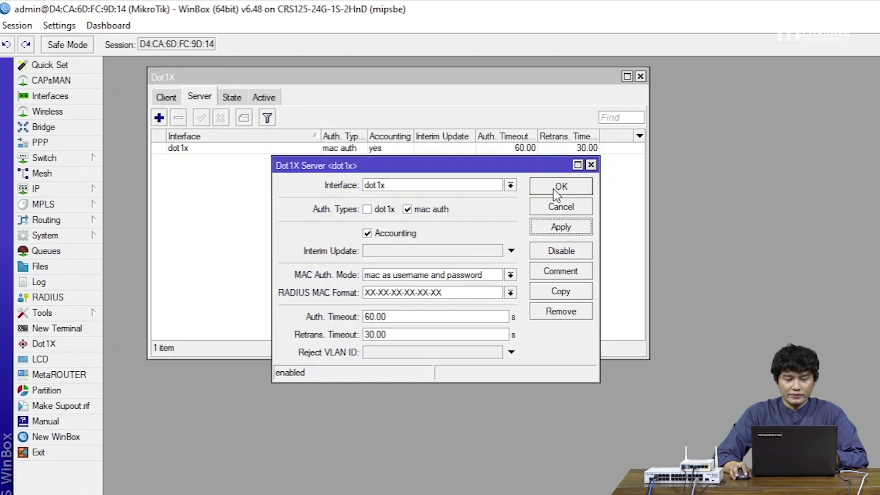
Confirm the new dot1x server with OK and shift the Dot1X server list left
left_click(614, 200)
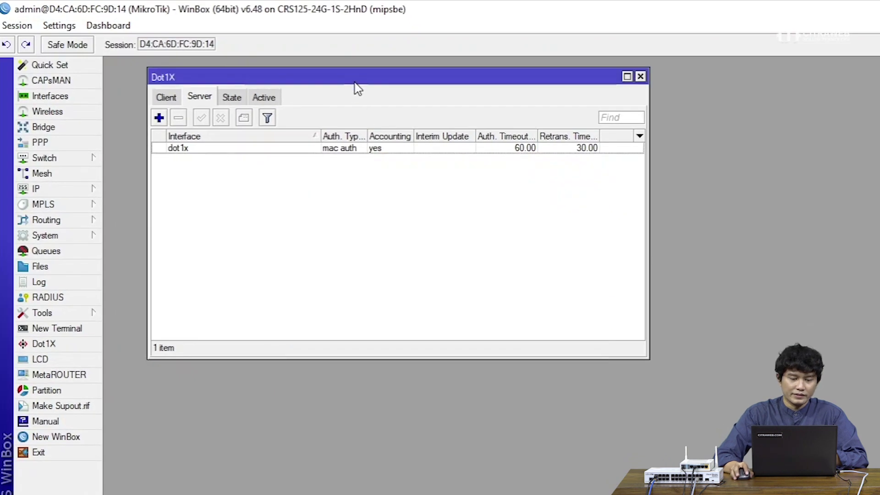
left_click_drag(354, 78, 346, 73)
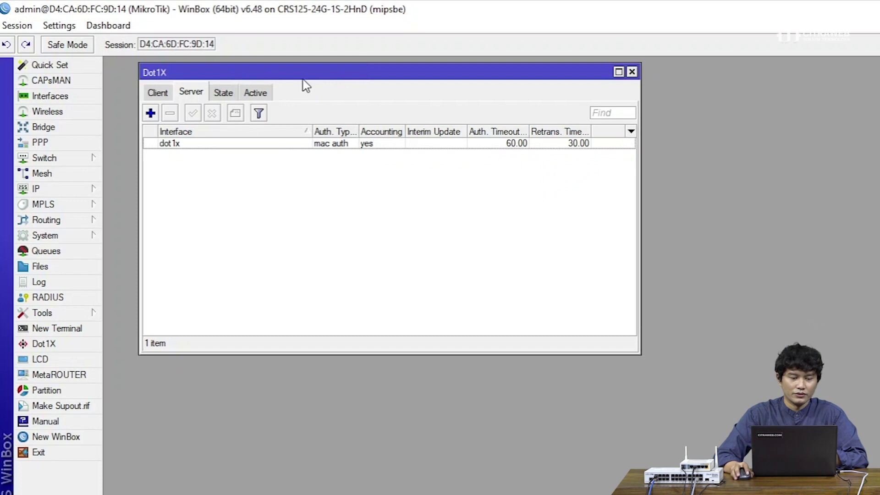
left_click_drag(307, 74, 295, 73)
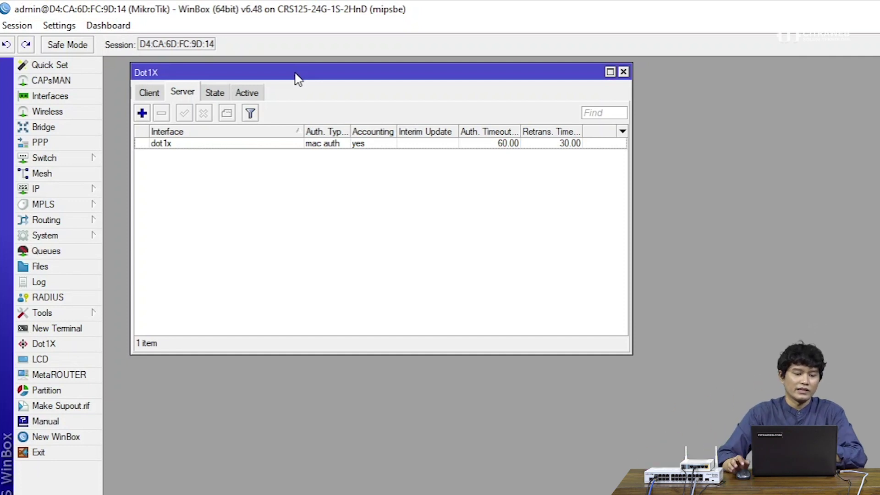
left_click_drag(296, 74, 286, 74)
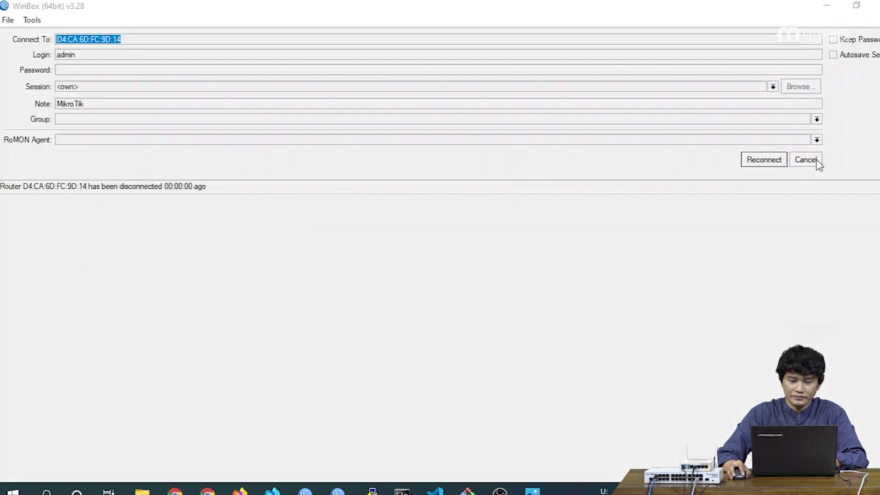
Connect to neighbour D4:CA:6D:FC:9D:05, maximize the session, and open the RADIUS list
left_click(806, 160)
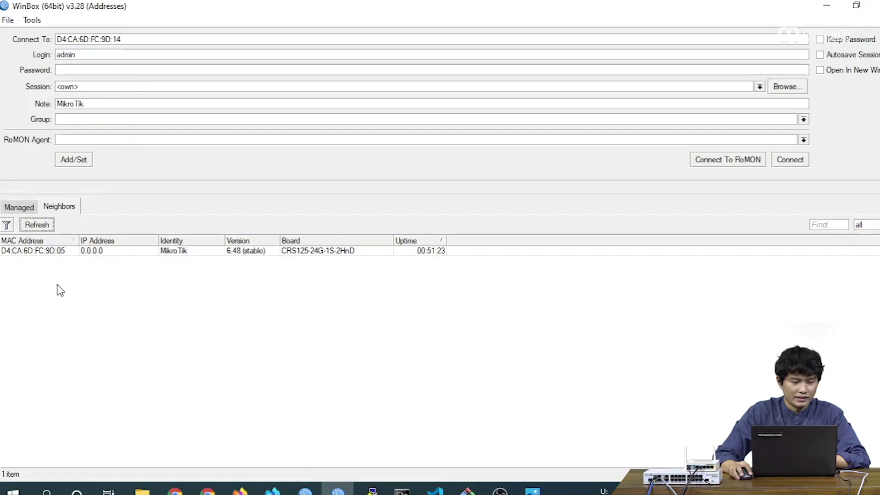
left_click(61, 252)
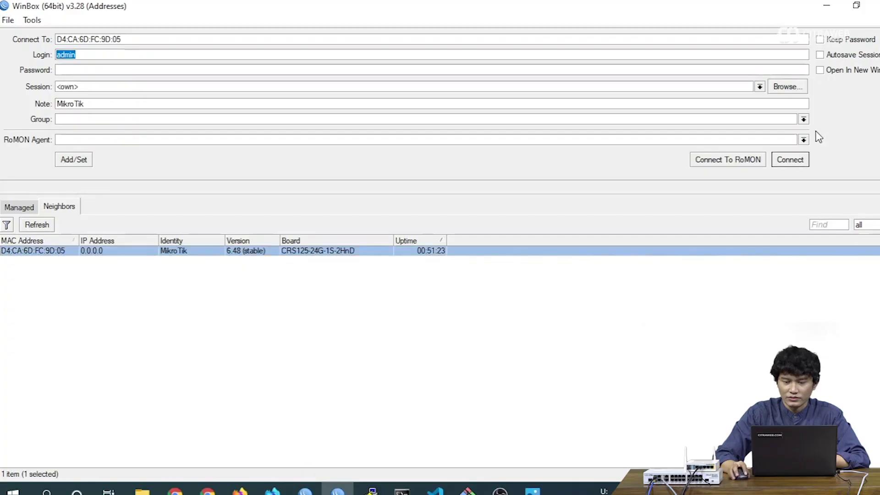
left_click(796, 159)
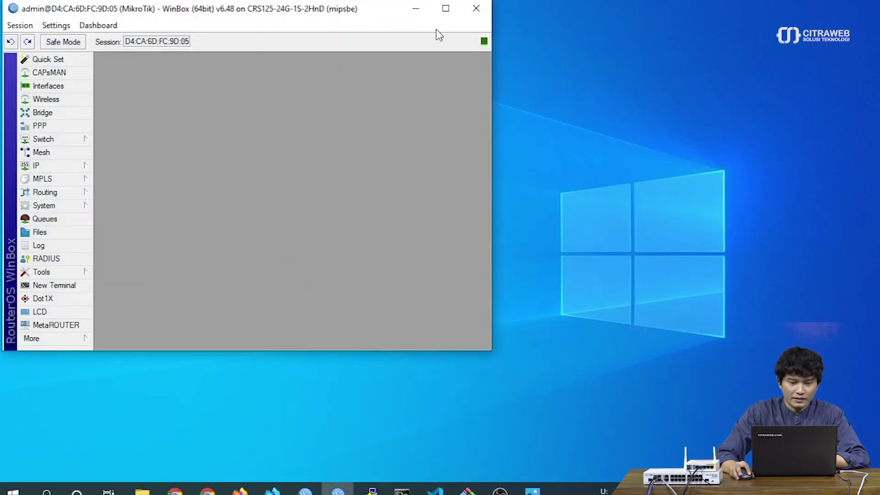
left_click(446, 9)
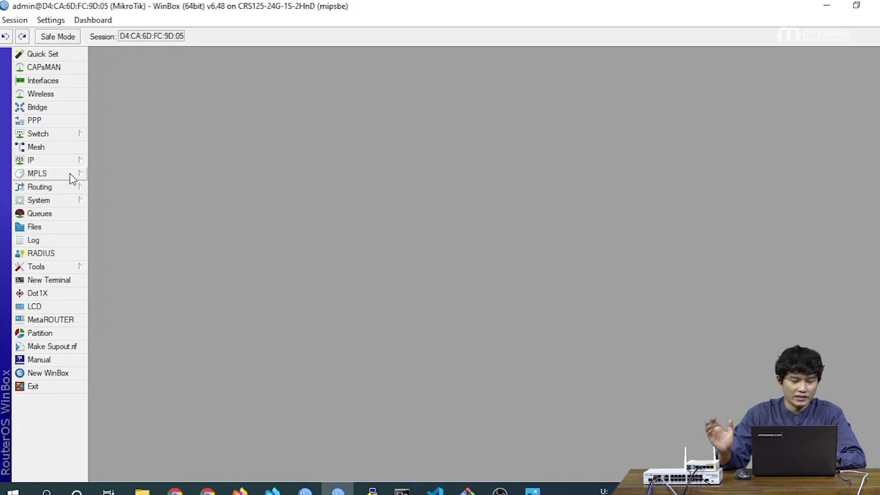
left_click(72, 254)
left_click_drag(355, 158, 209, 81)
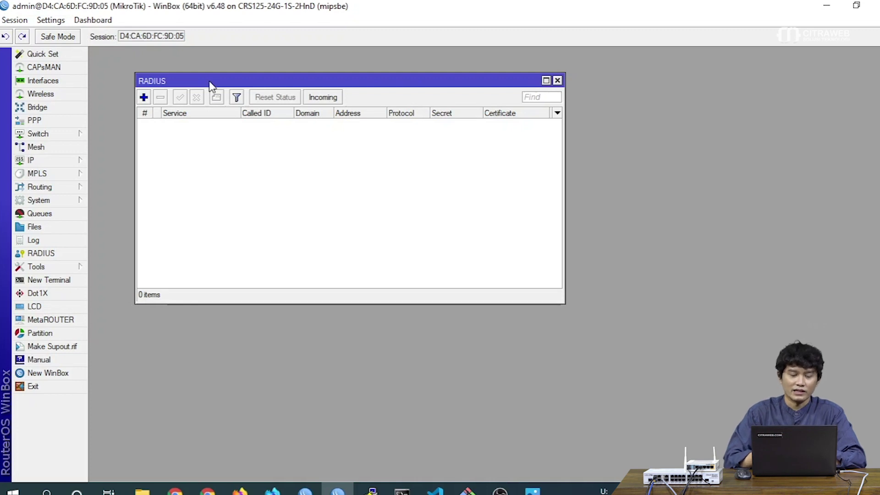
Add a RADIUS entry with the dot1x service ticked and start entering address 192.168.77.2
left_click_drag(209, 82, 184, 67)
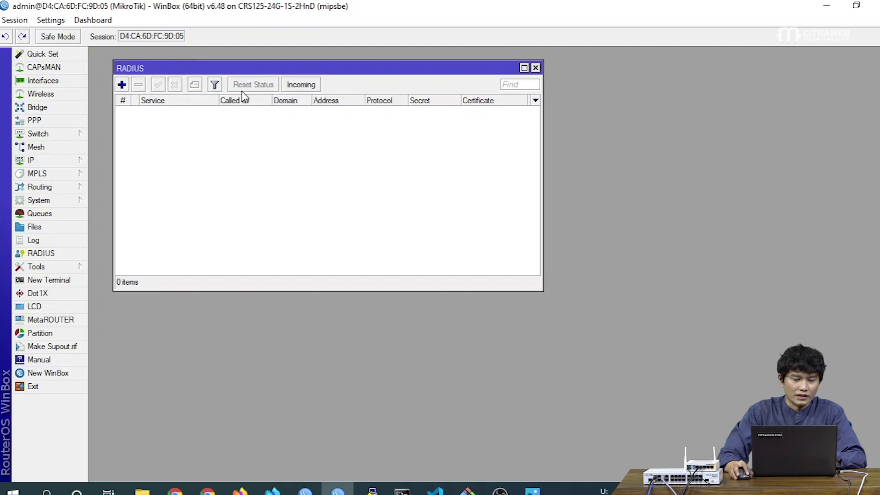
left_click(121, 85)
left_click_drag(433, 117, 326, 104)
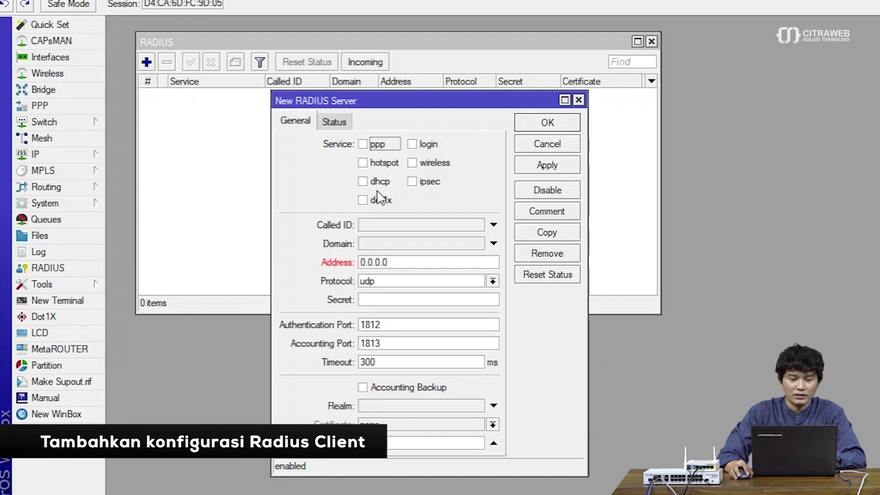
left_click(381, 201)
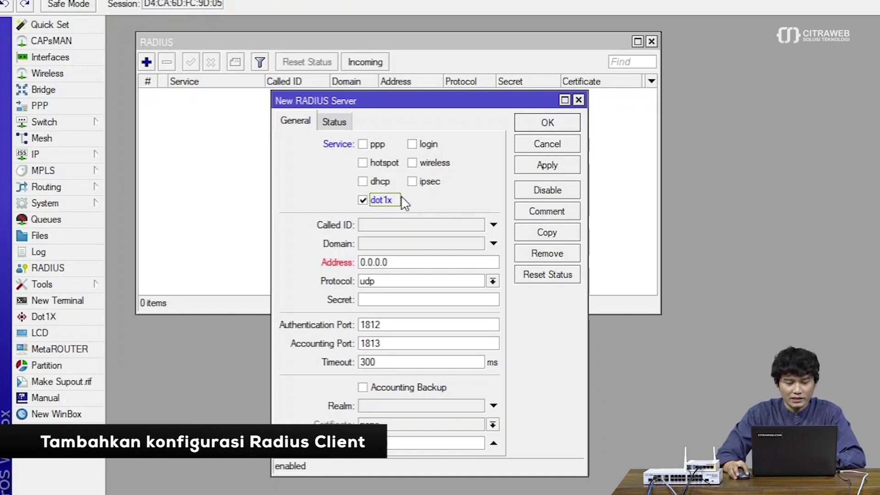
double_click(401, 263)
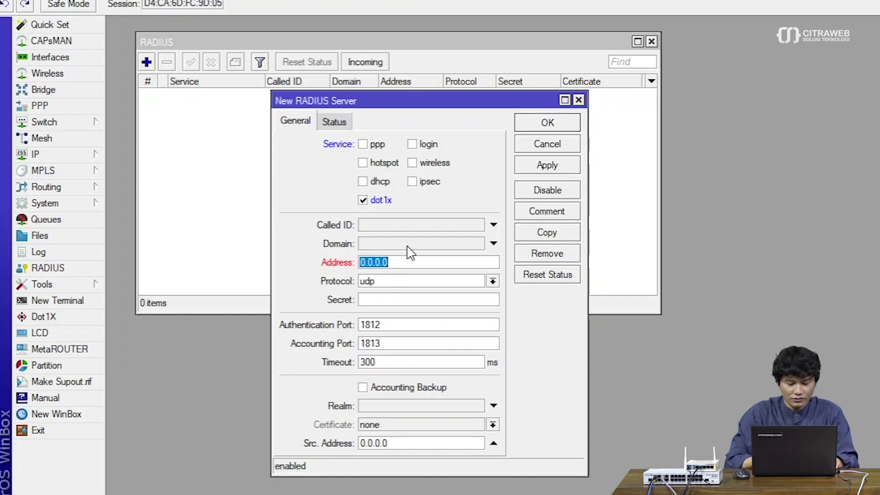
type("192.168.77.2")
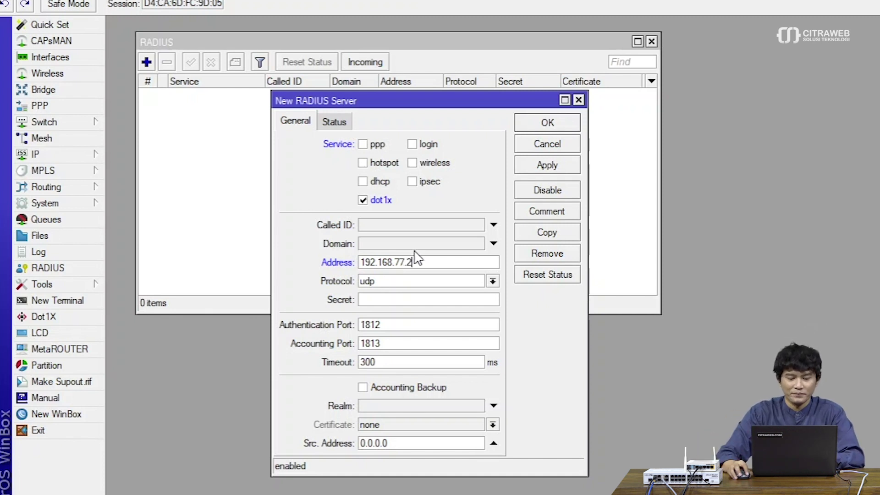
Enter the RADIUS shared secret and untick Hide Passwords in Settings
double_click(426, 261)
double_click(425, 261)
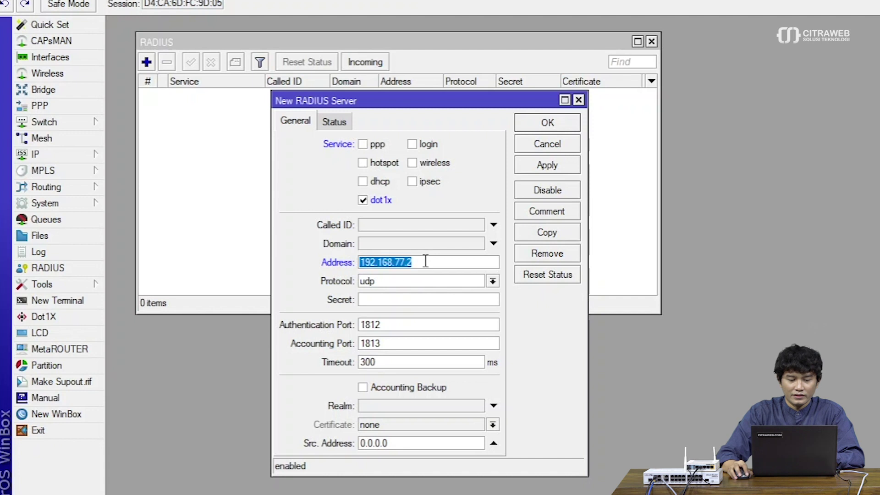
left_click(426, 261)
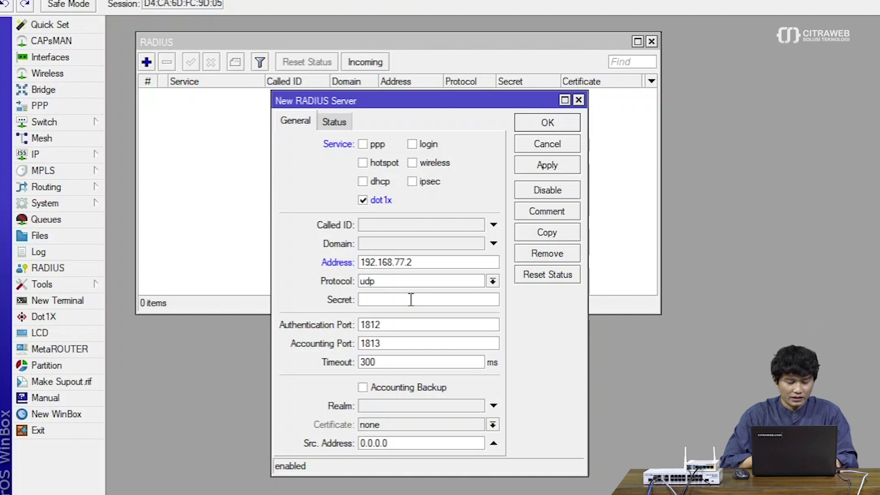
type("12345")
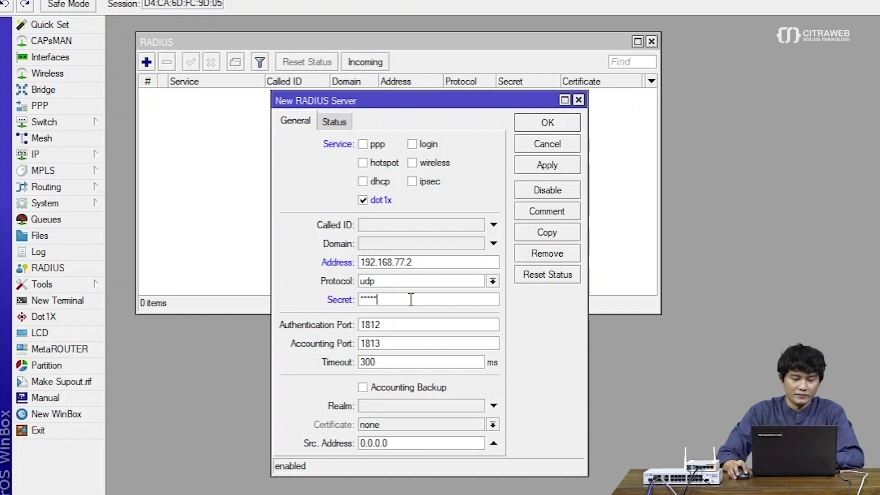
left_click_drag(385, 101, 371, 105)
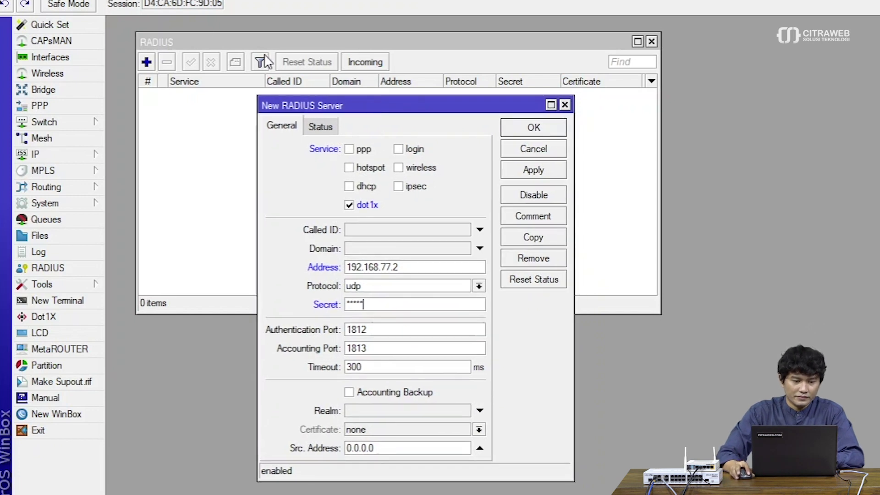
right_click(84, 2)
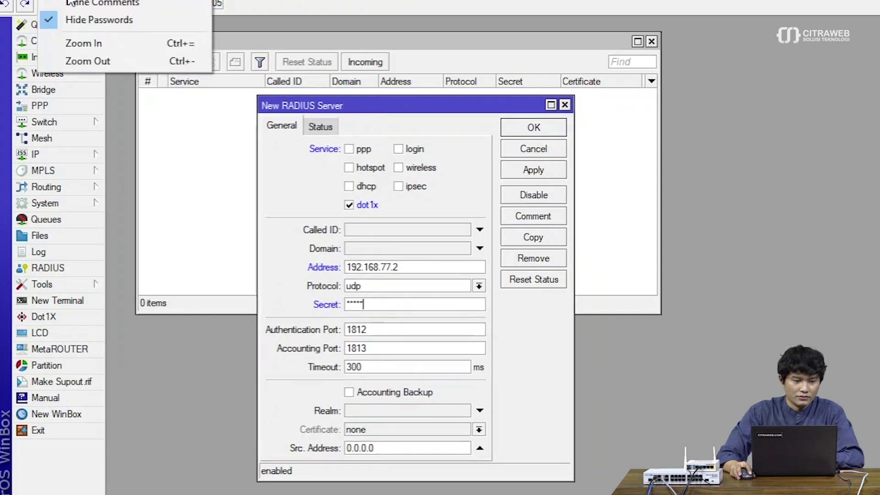
left_click(68, 19)
Check the unmasked secret, then Apply and OK to save the 192.168.77.2 dot1x entry
left_click(419, 266)
left_click(400, 306)
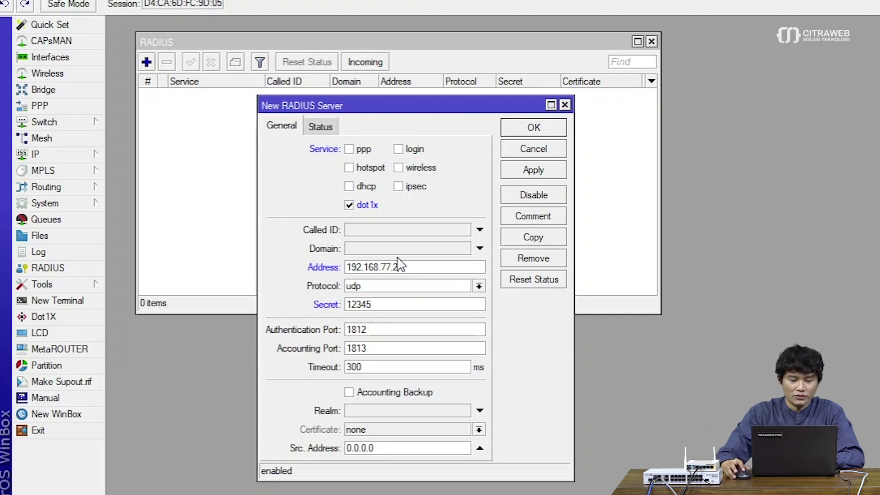
double_click(383, 301)
left_click(384, 301)
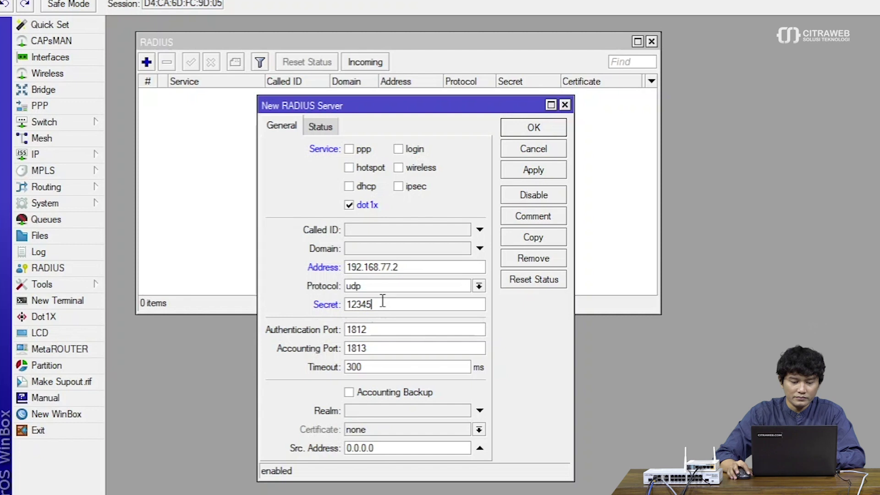
left_click(524, 176)
left_click(525, 129)
mouse_move(499, 44)
left_mouse_down()
mouse_move(489, 81)
mouse_move(489, 41)
left_mouse_up()
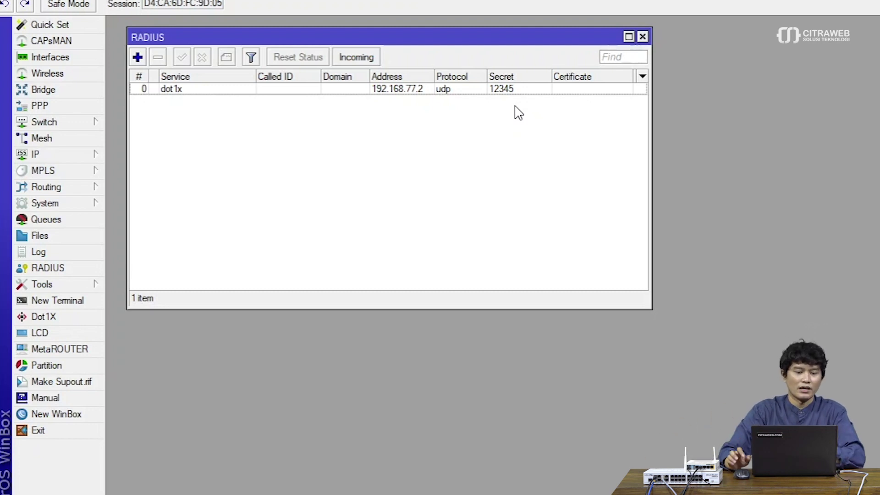
Close the RADIUS list and view the bridge-LAN ports in the Bridge window
left_click(643, 36)
left_click(87, 91)
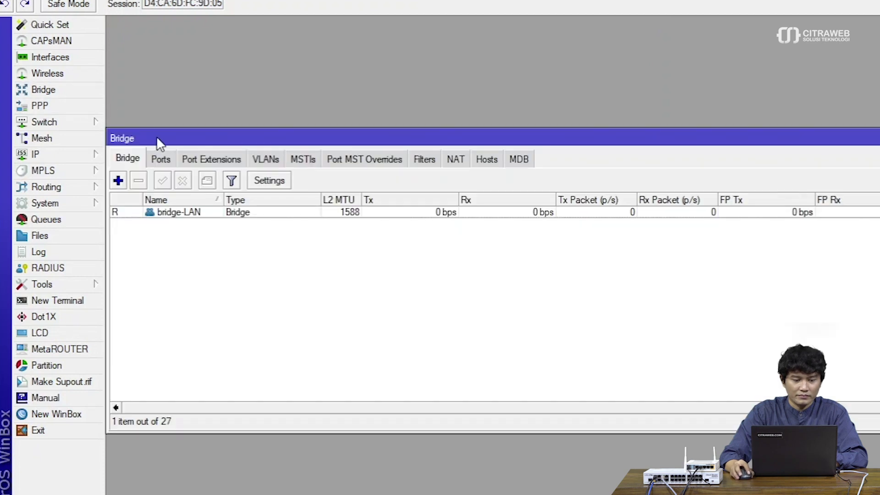
left_click_drag(167, 137, 187, 38)
left_click(171, 61)
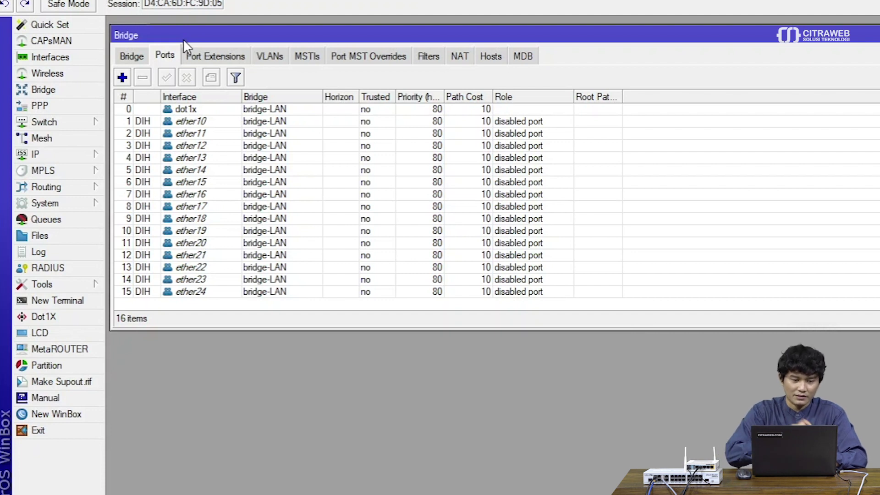
Check the dot1x interface list members, then close the interface and bridge port windows
left_click(94, 56)
left_click(198, 161)
left_click_drag(242, 137, 247, 146)
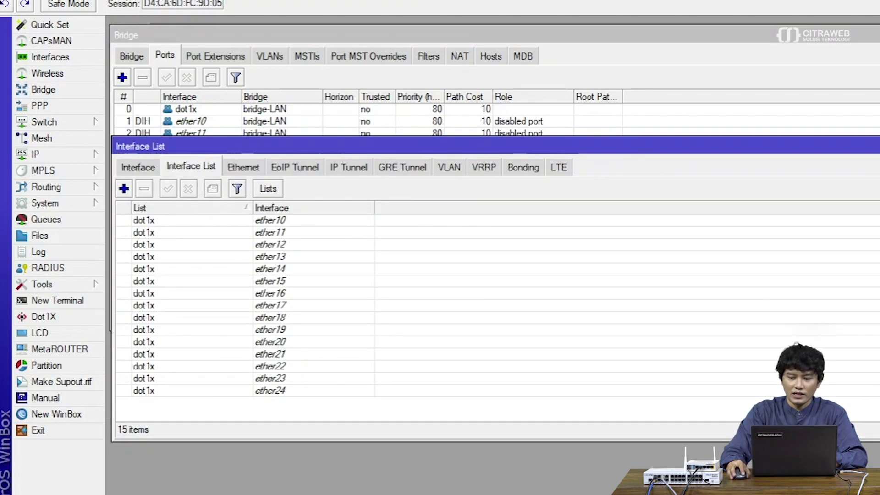
key("Escape")
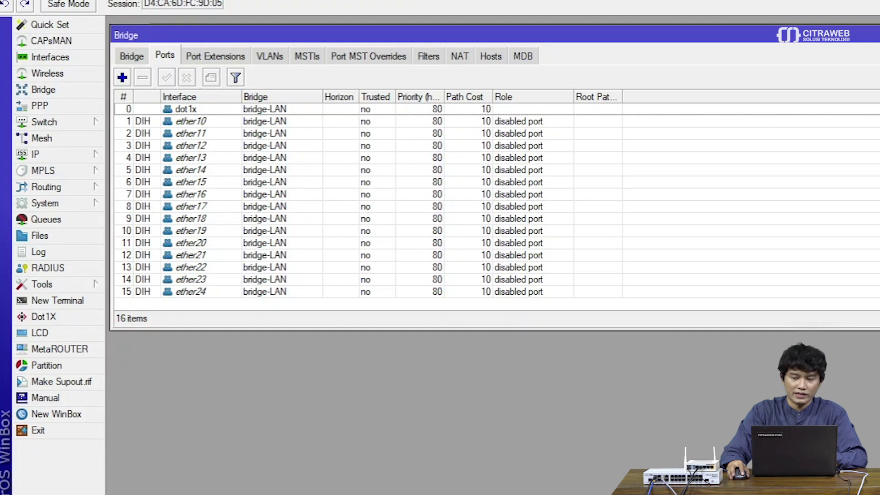
key("Escape")
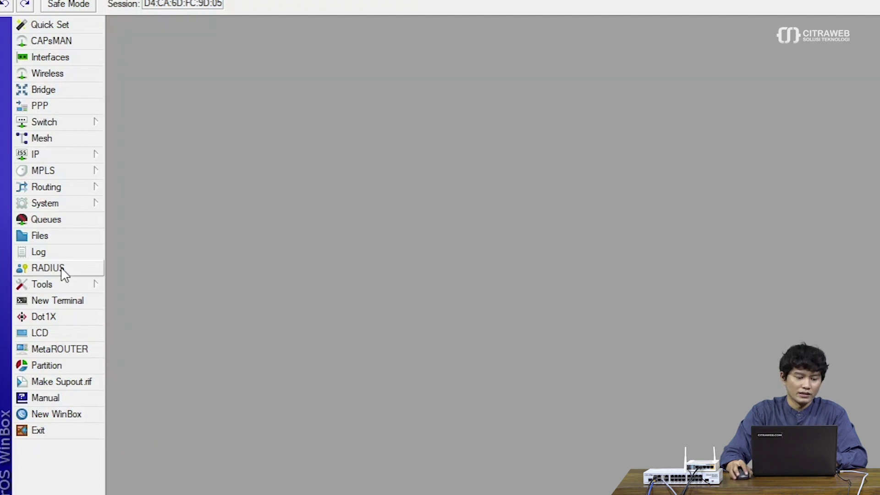
left_click(64, 322)
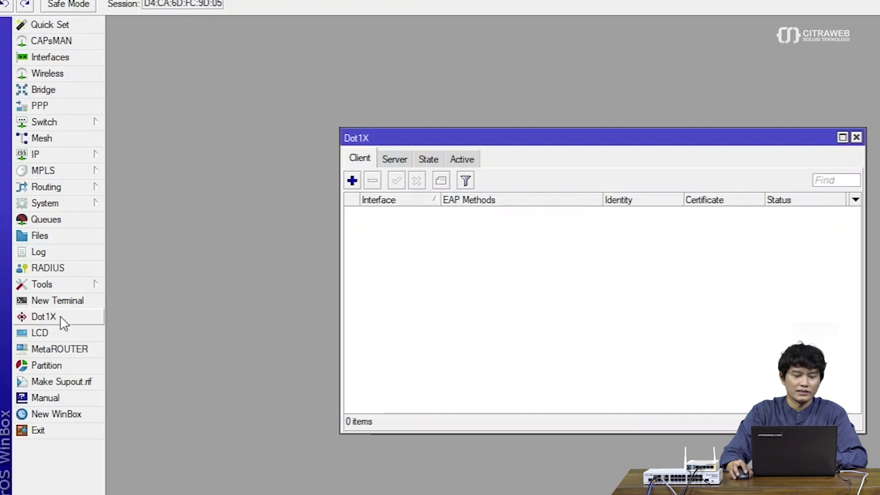
left_click_drag(403, 133, 250, 59)
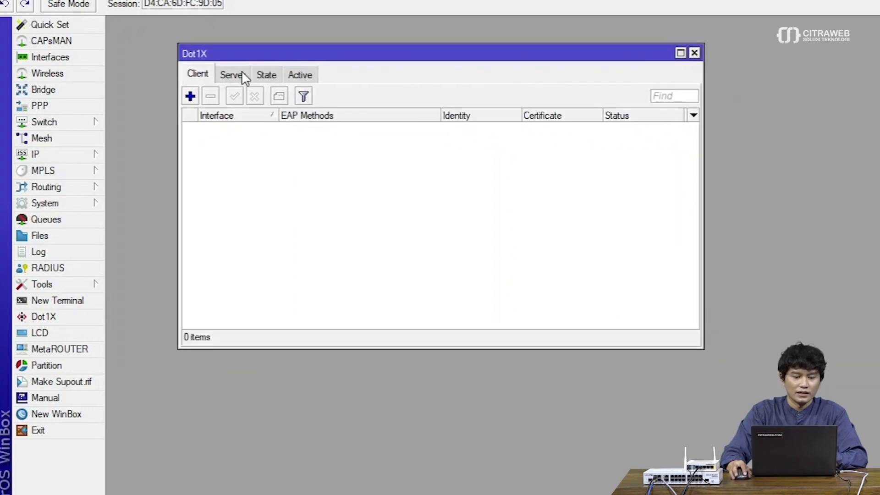
left_click(242, 74)
double_click(392, 129)
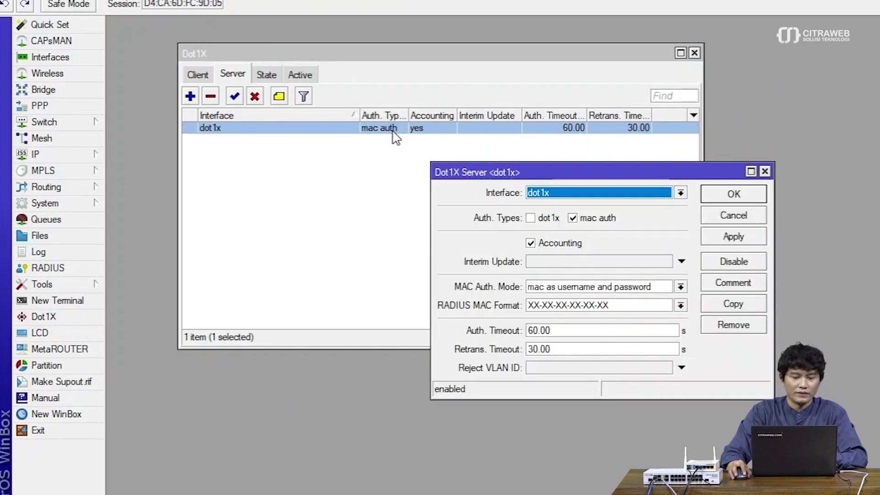
left_click_drag(501, 174, 373, 158)
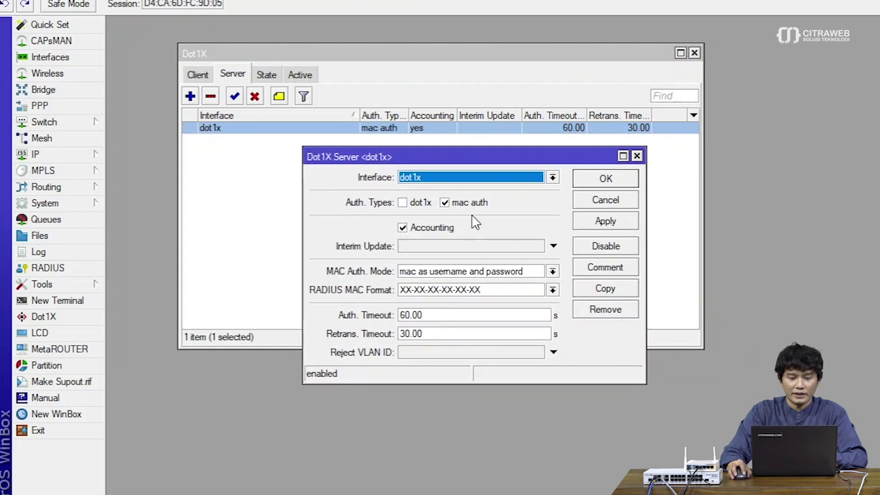
left_click(472, 180)
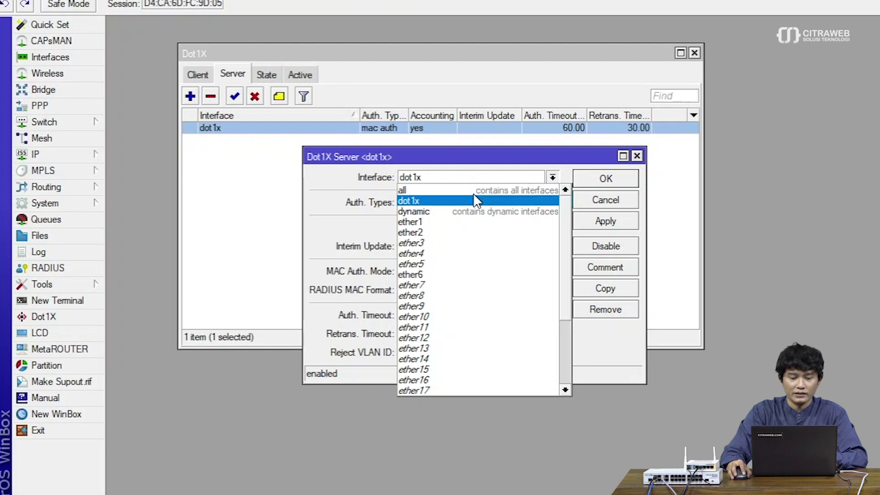
left_click(474, 201)
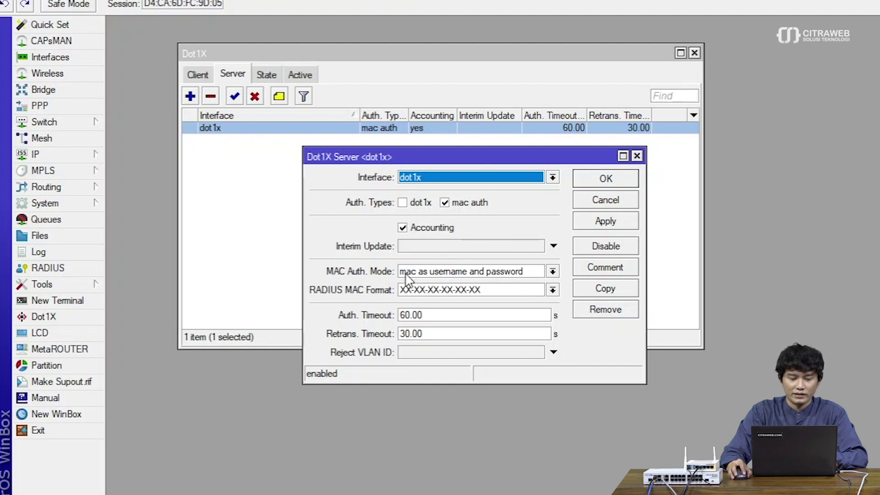
left_click(460, 273)
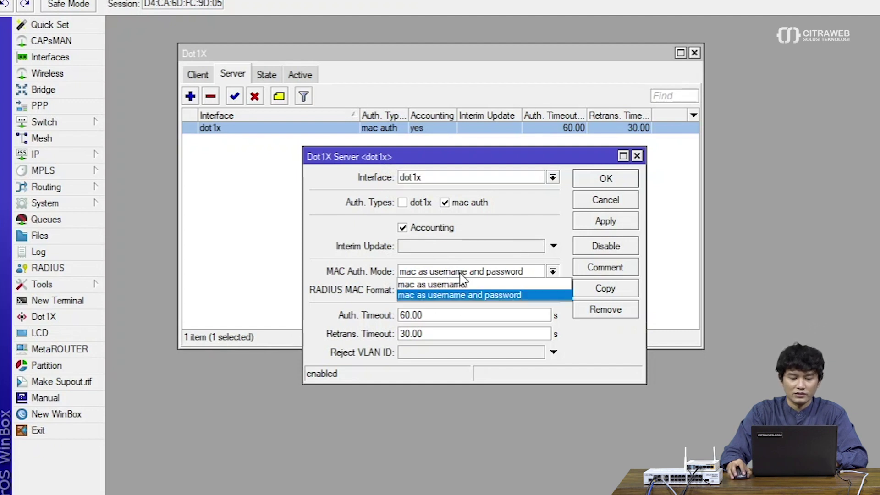
left_click(462, 295)
left_click(602, 225)
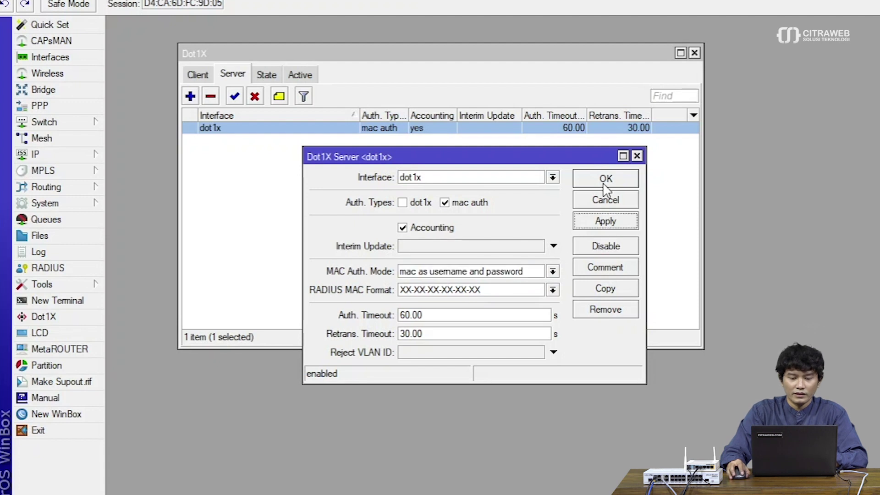
left_click(606, 183)
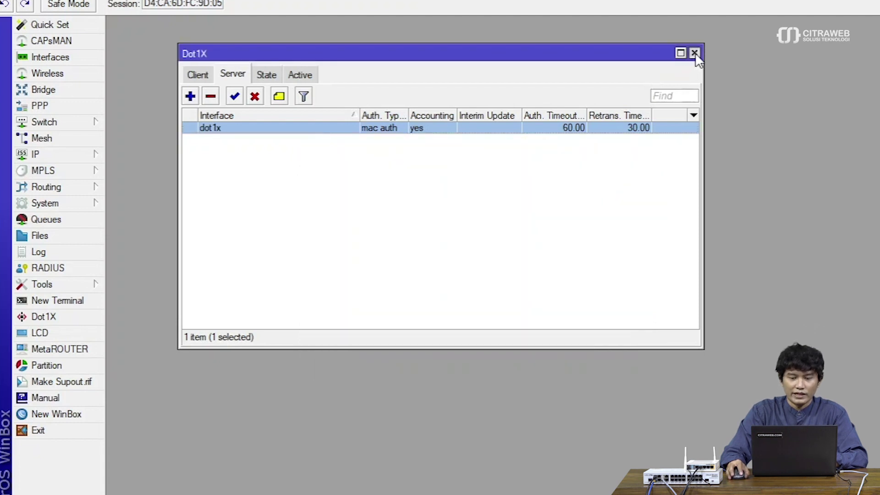
left_click(695, 53)
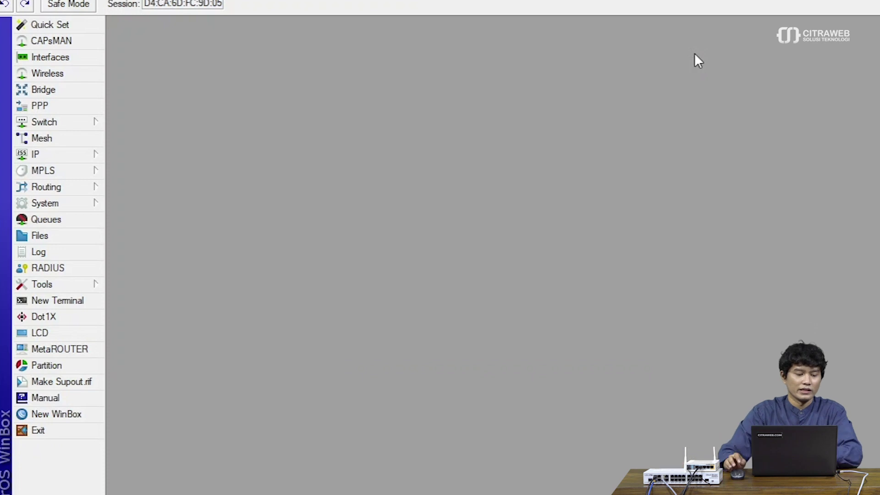
left_click(74, 267)
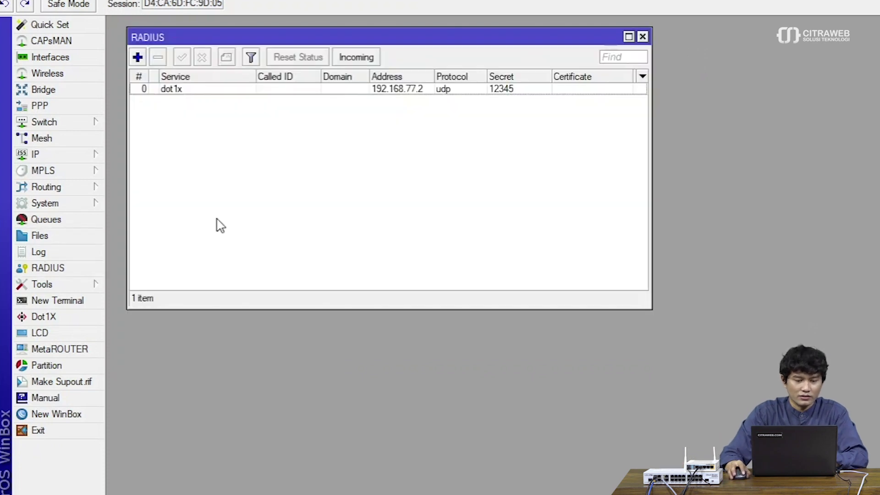
double_click(289, 89)
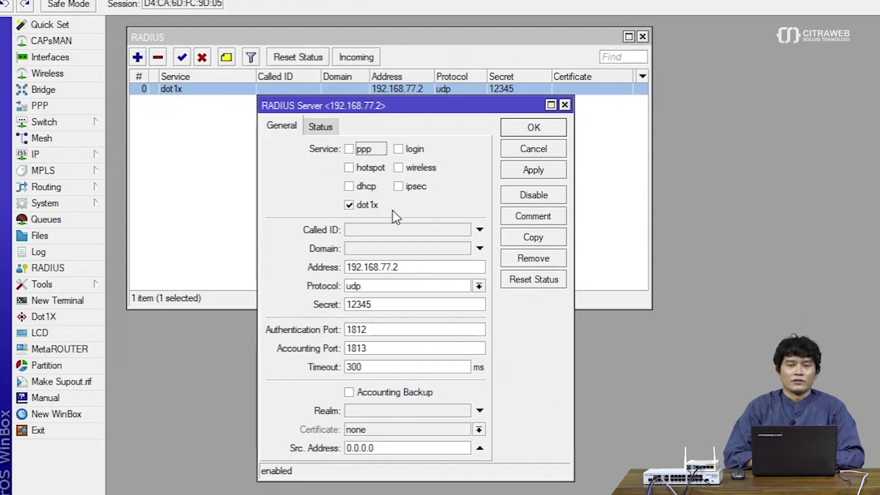
left_click(539, 146)
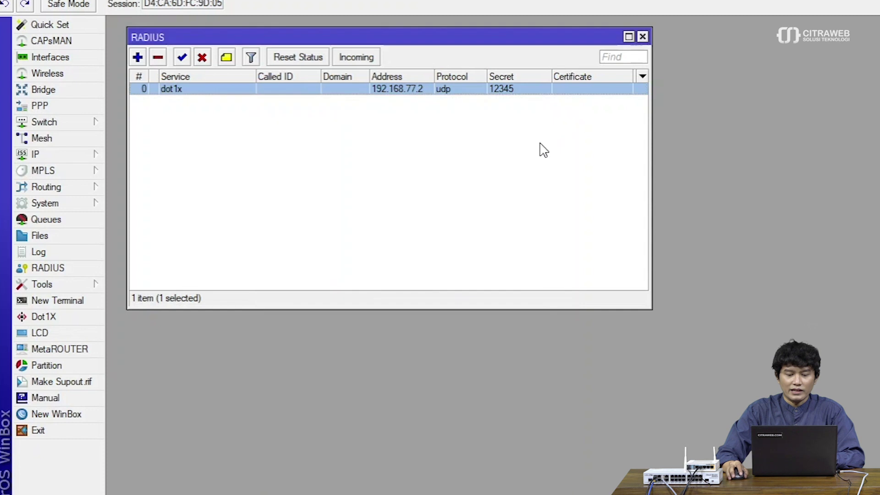
left_click(643, 37)
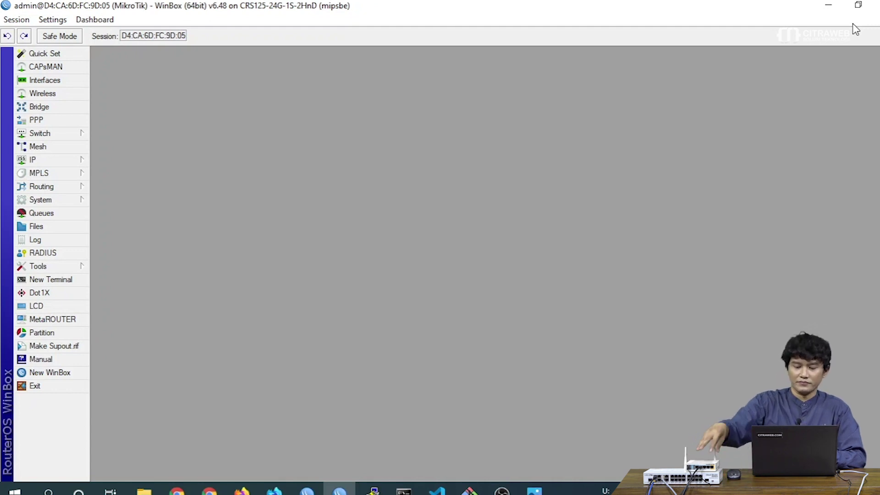
Disconnect from the CRS125 switch and pick the RB951 router from the neighbor list
left_click(16, 19)
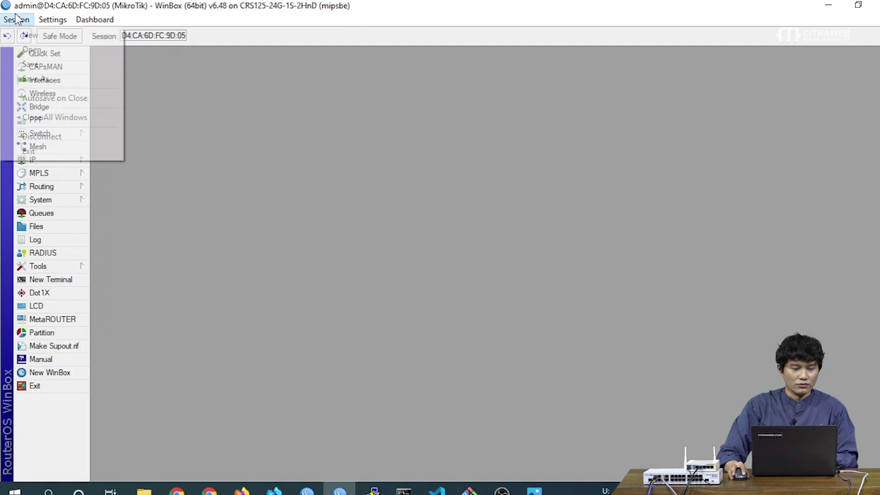
left_click(43, 137)
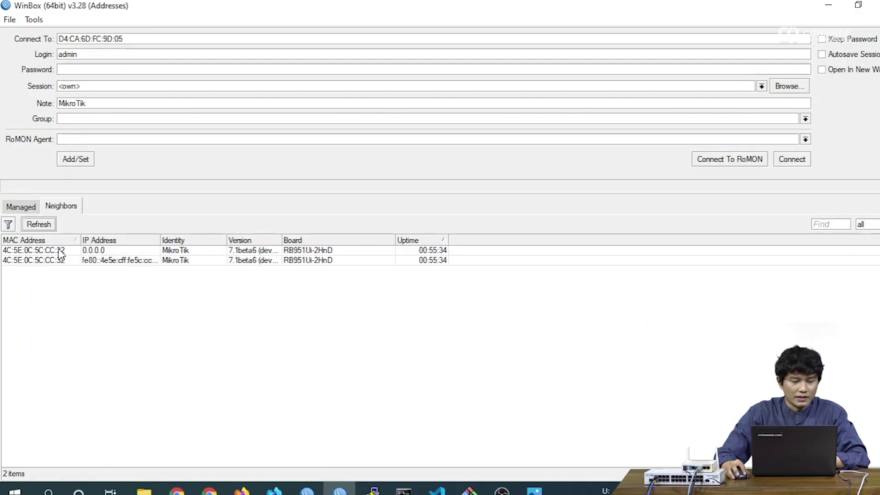
left_click(60, 252)
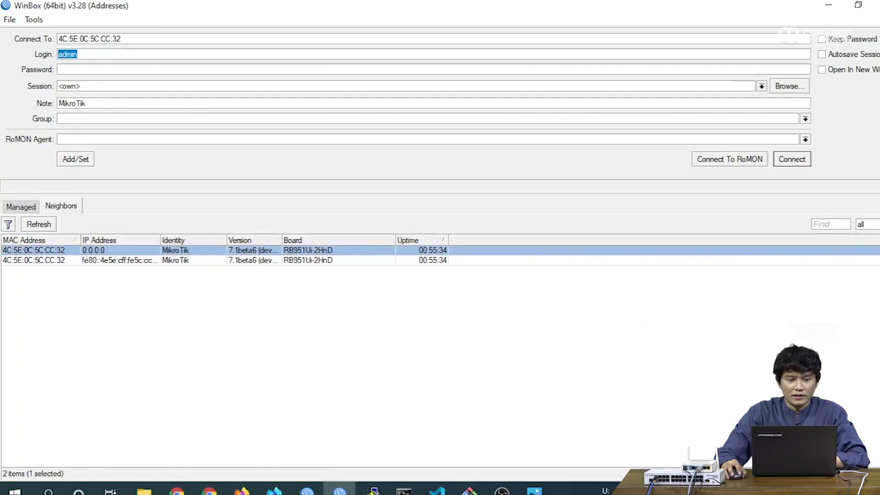
Connect to the RB951 router, maximize the session, and show User Manager's empty Routers list
left_click(790, 160)
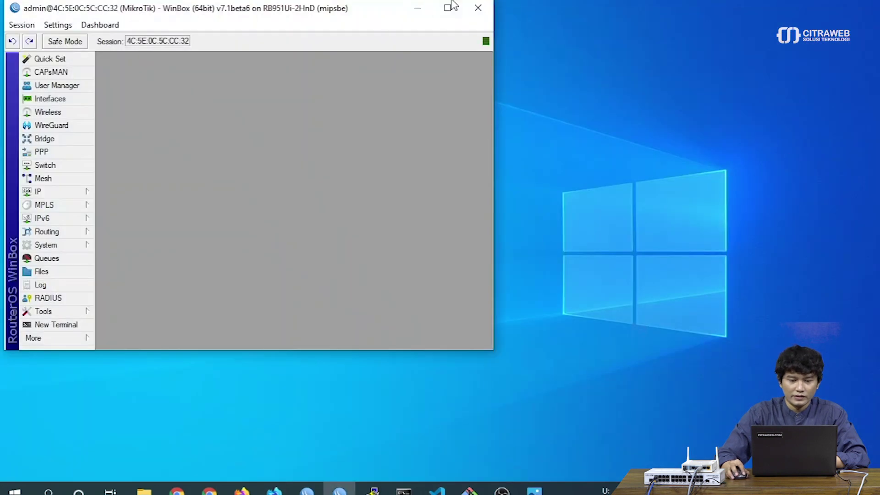
left_click(449, 8)
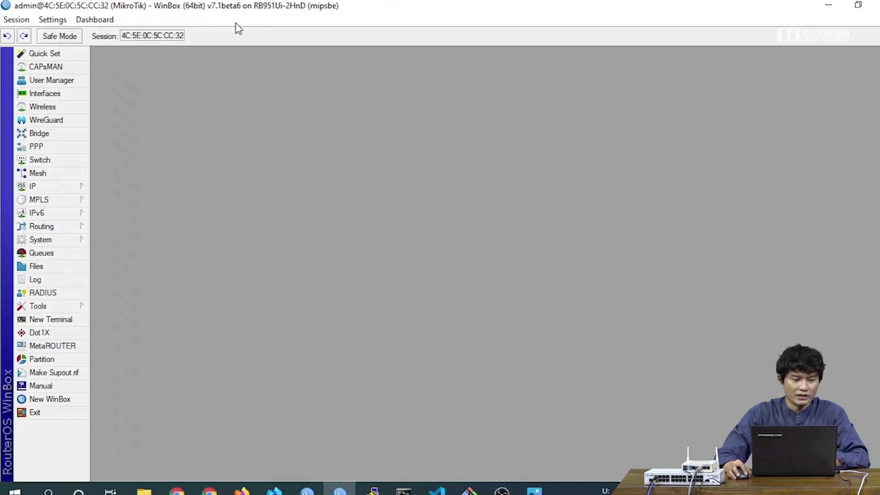
left_click(70, 82)
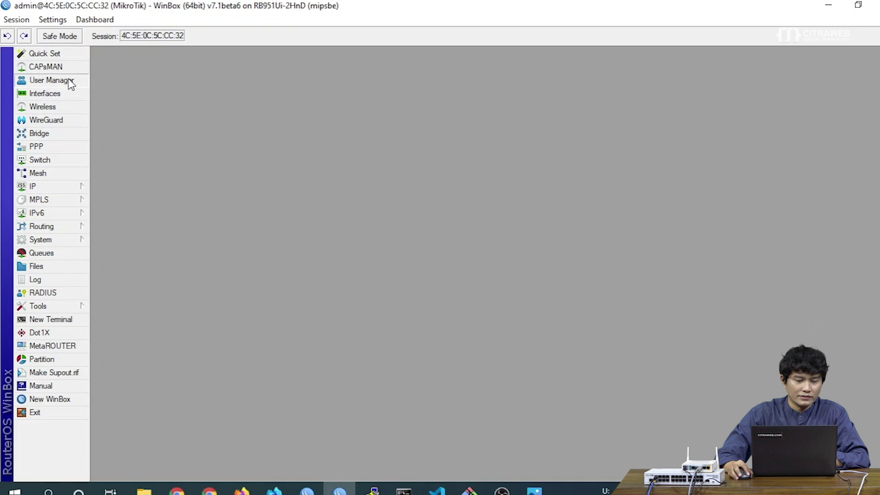
left_click_drag(242, 151, 178, 88)
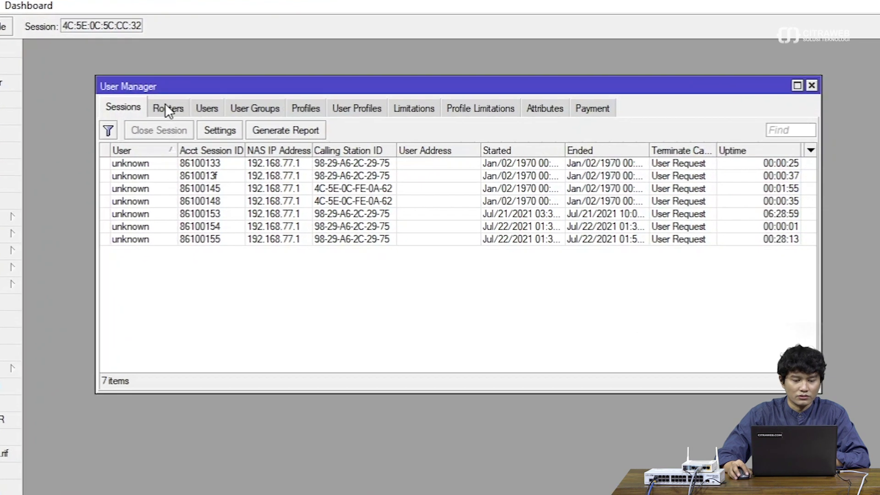
left_click(203, 100)
left_click_drag(182, 86, 151, 77)
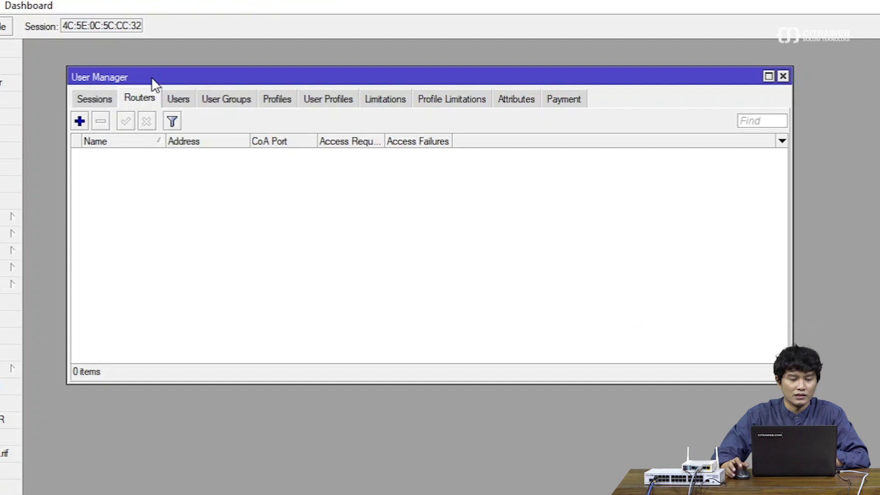
Create a new router entry named NAS1 and show the shared secret in plain text
left_click(81, 121)
left_click_drag(464, 148, 315, 167)
double_click(383, 181)
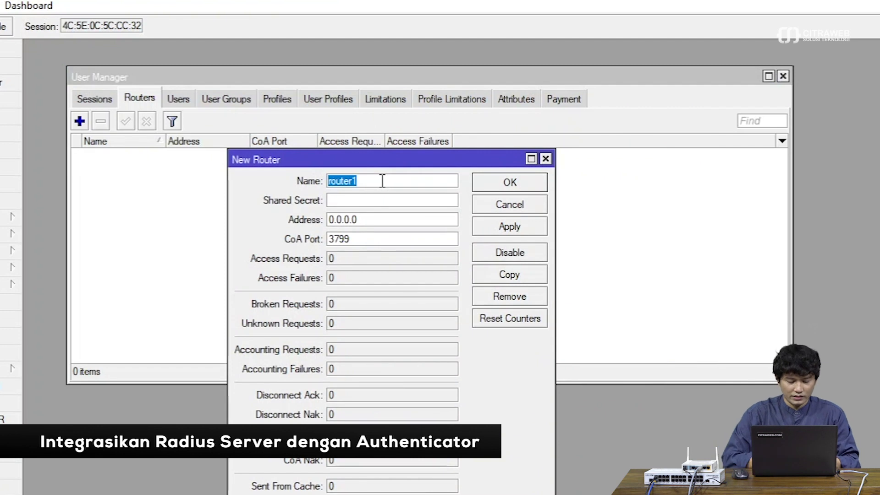
type("NAS1")
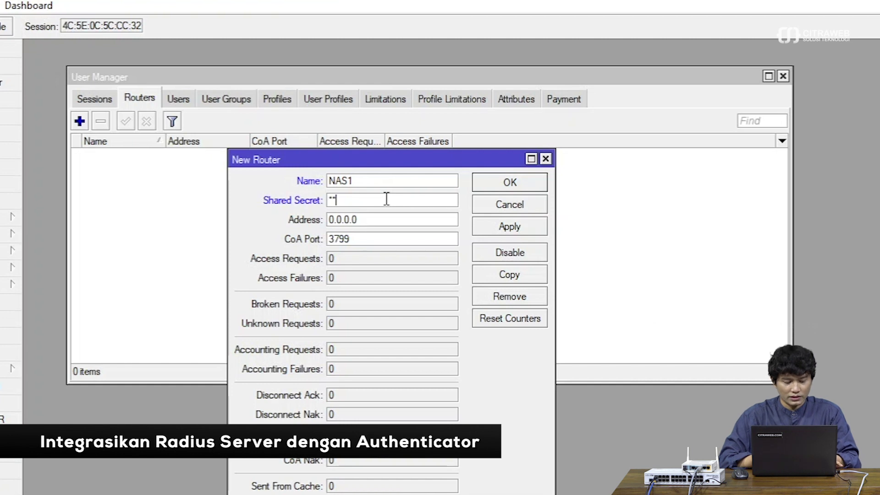
type("5")
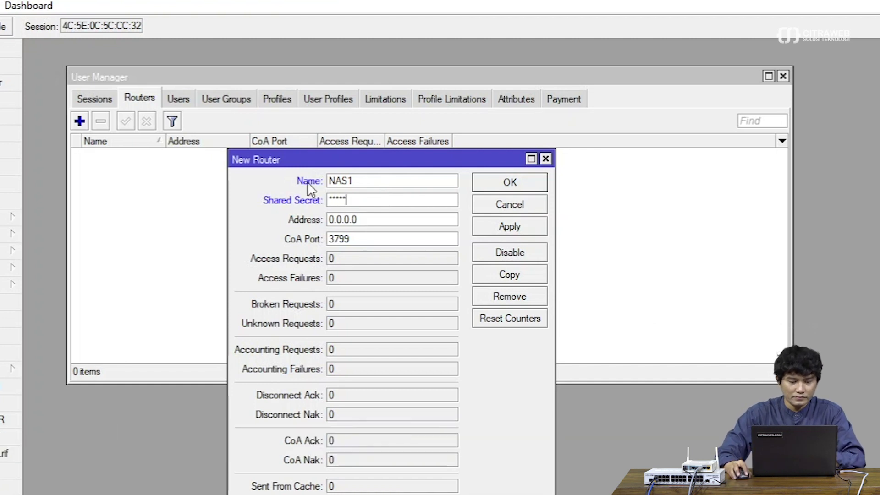
left_click(2, 5)
left_click(28, 41)
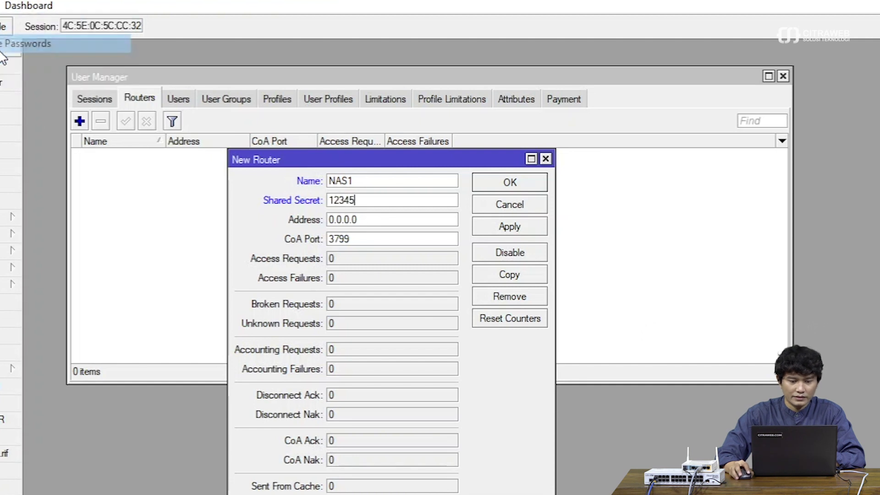
Set NAS1's address to 192.168.77.1 and save the entry with CoA port 3799
double_click(405, 222)
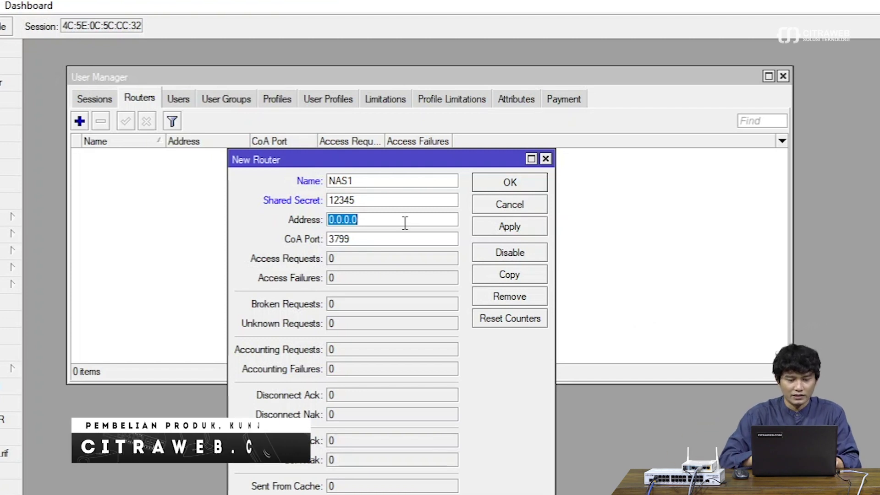
type("192.168.")
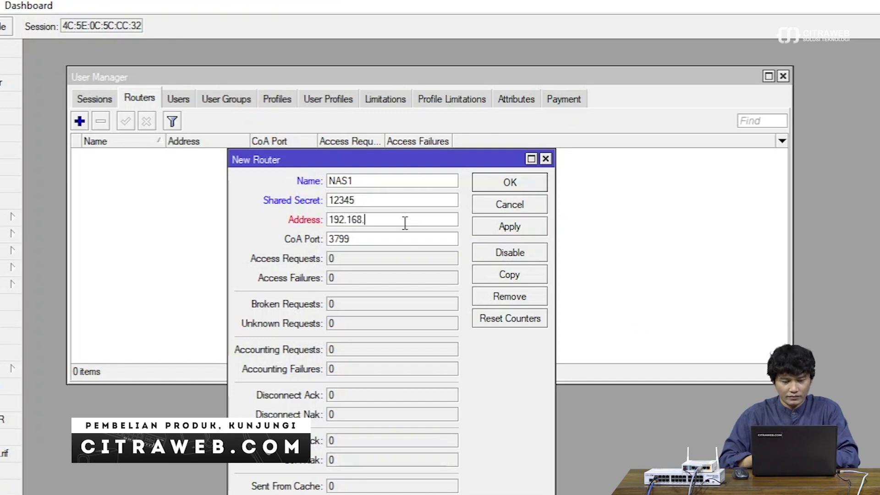
type("77.1")
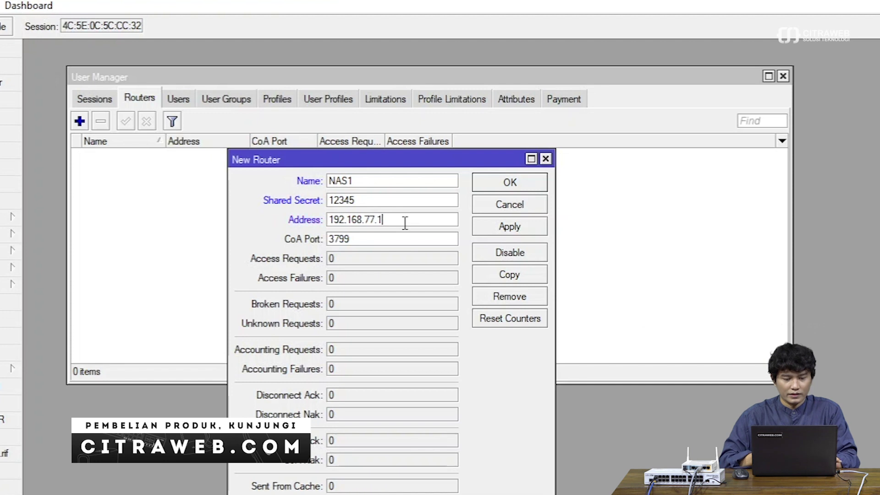
left_click(505, 229)
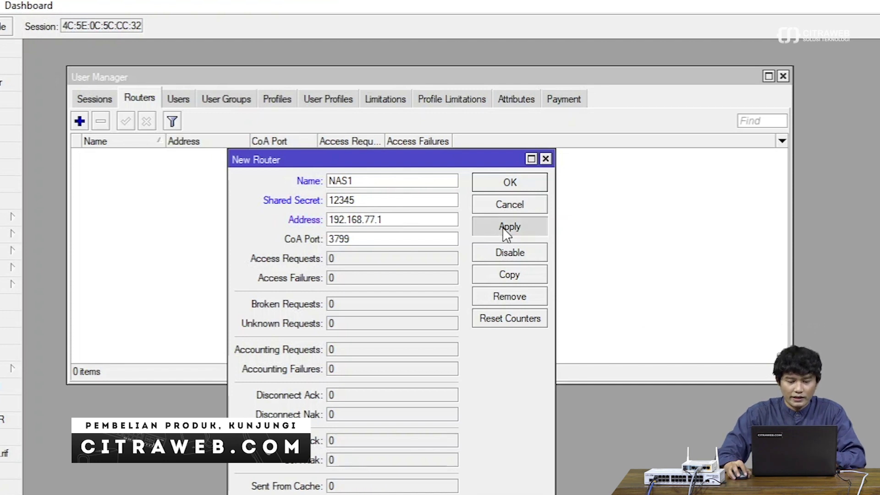
left_click(516, 185)
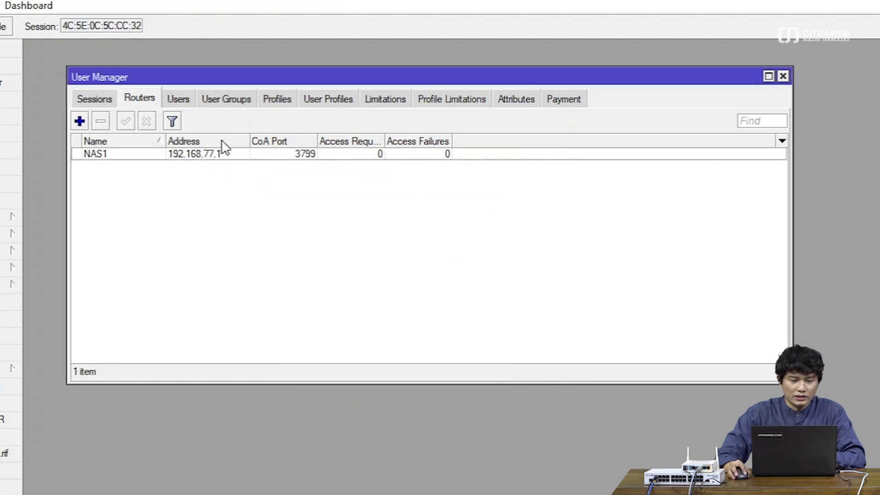
left_click(180, 100)
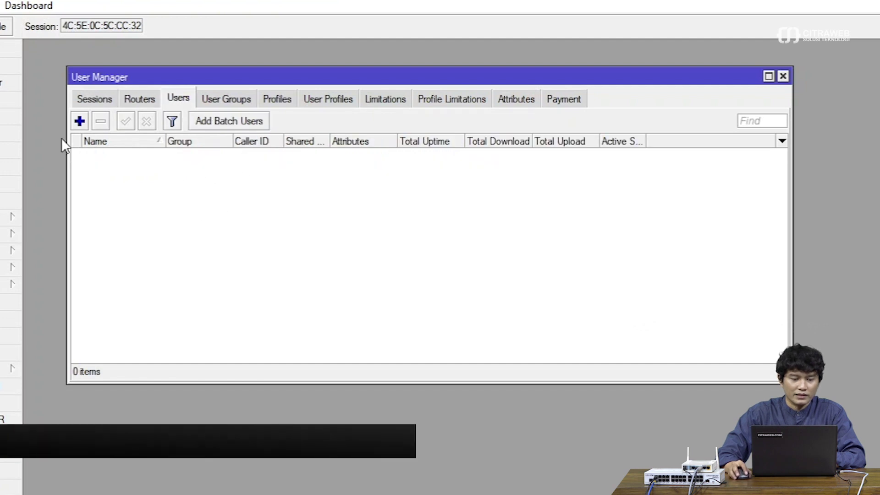
Add a new User Manager user and place the cursor in its default name user1
left_click(79, 121)
left_click_drag(450, 222, 246, 181)
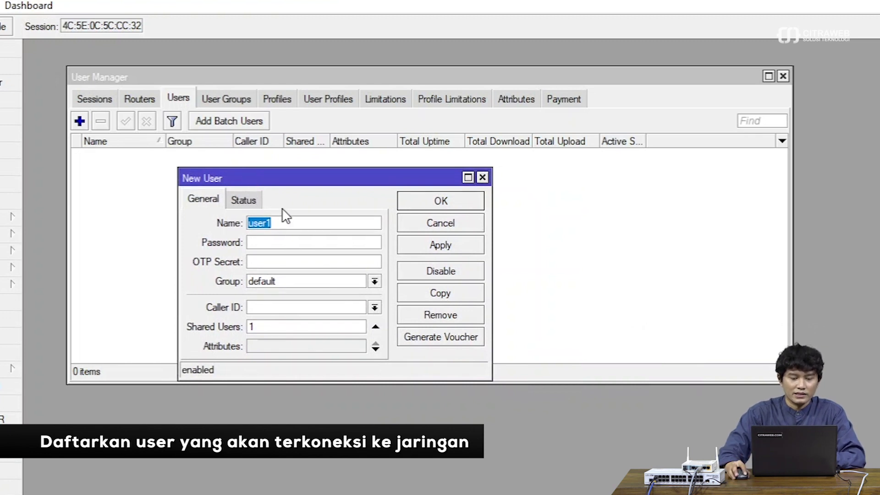
left_click(286, 223)
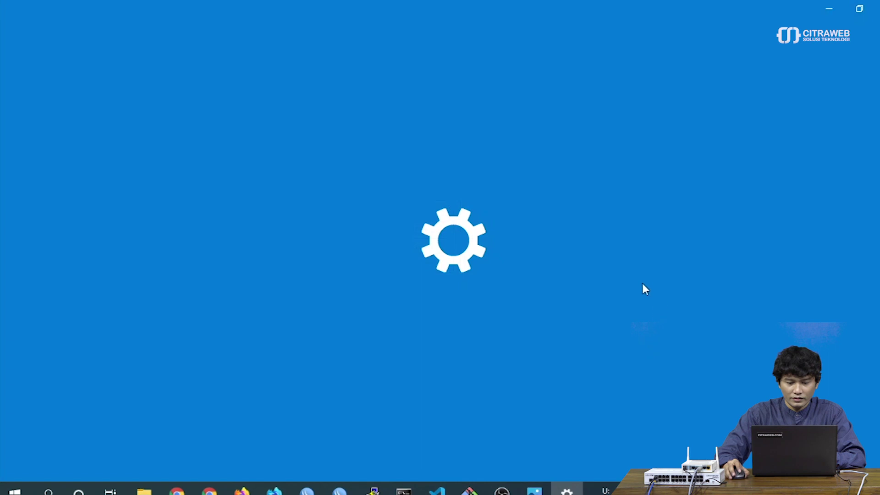
scroll(397, 274, "down", 3)
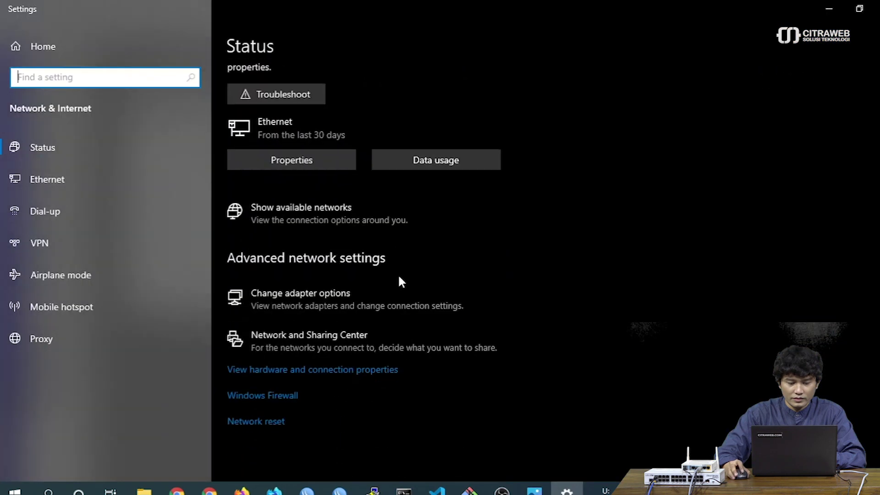
left_click(320, 298)
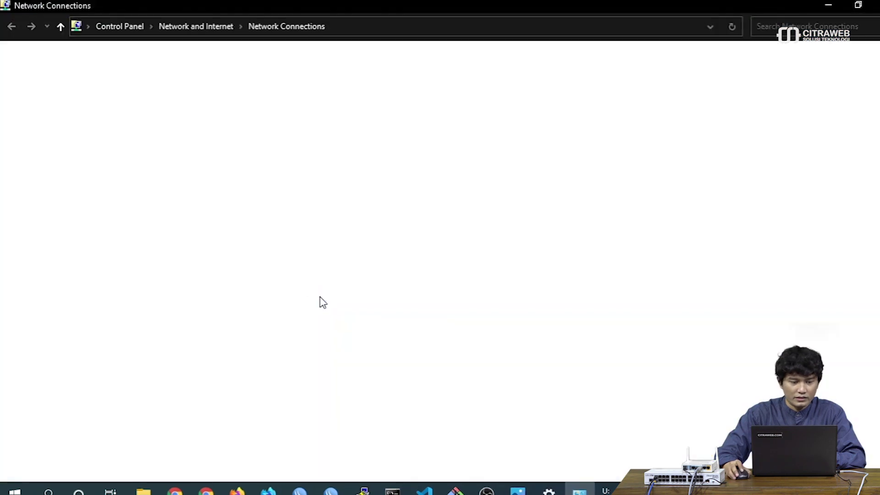
left_click(108, 79)
right_click(105, 76)
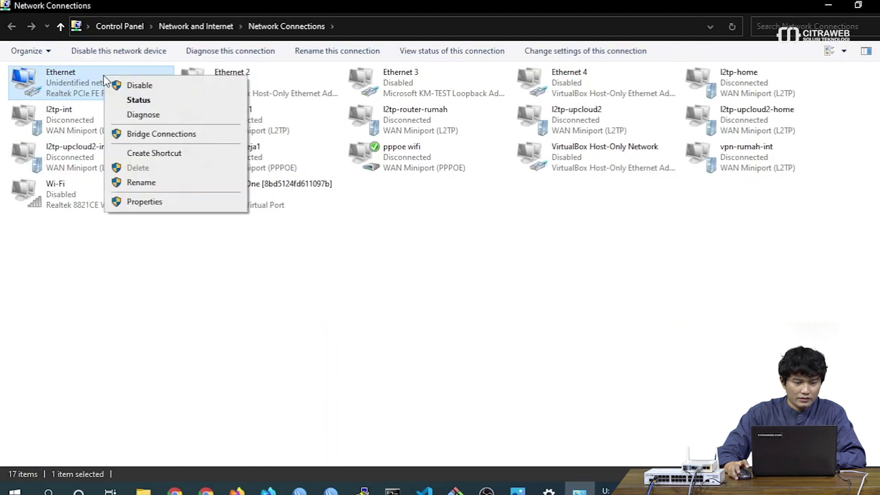
left_click(130, 101)
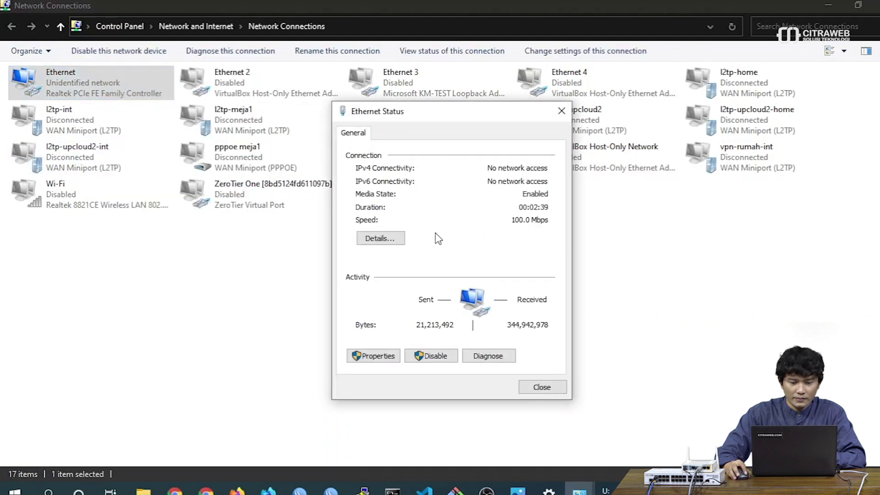
left_click(393, 246)
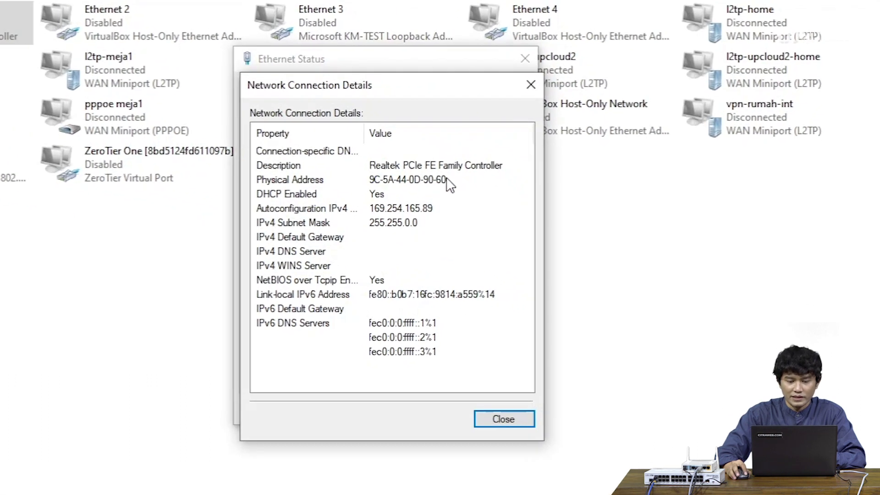
left_click(451, 184)
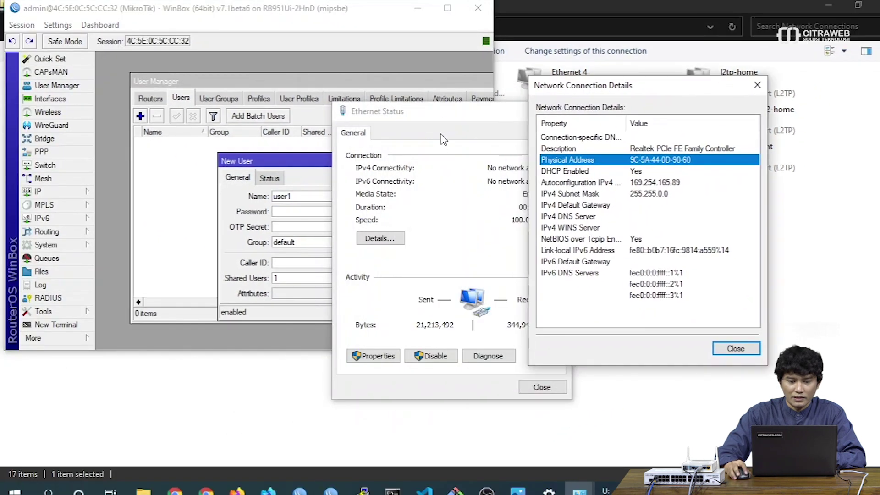
Replace the default user name user1 with the MAC address 9C-5A-44-0D-90-60
left_click(358, 17)
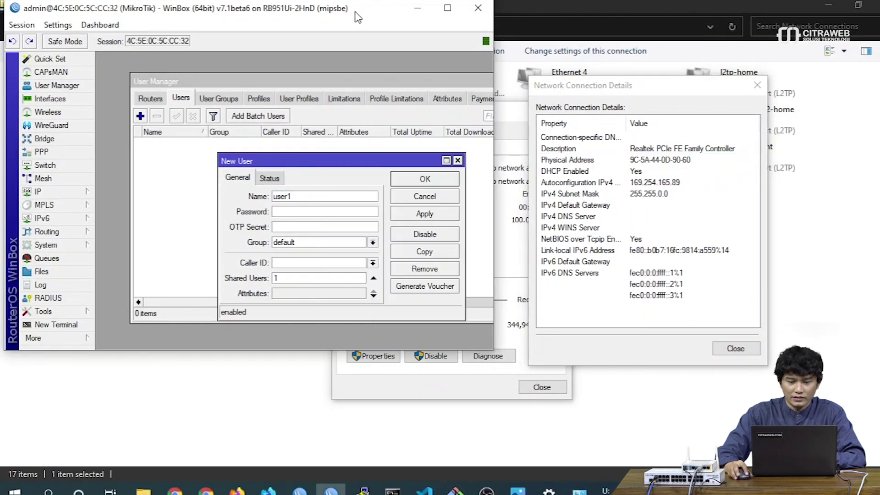
left_click_drag(358, 17, 383, 39)
double_click(337, 219)
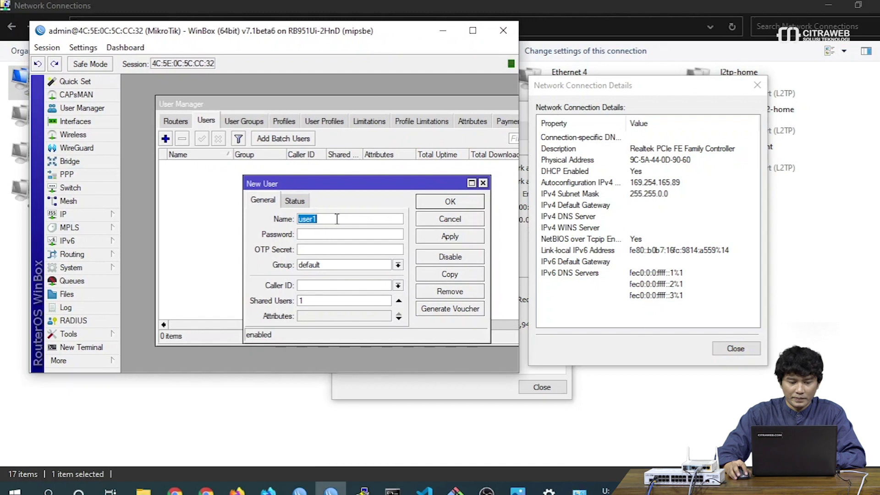
key("BackSpace")
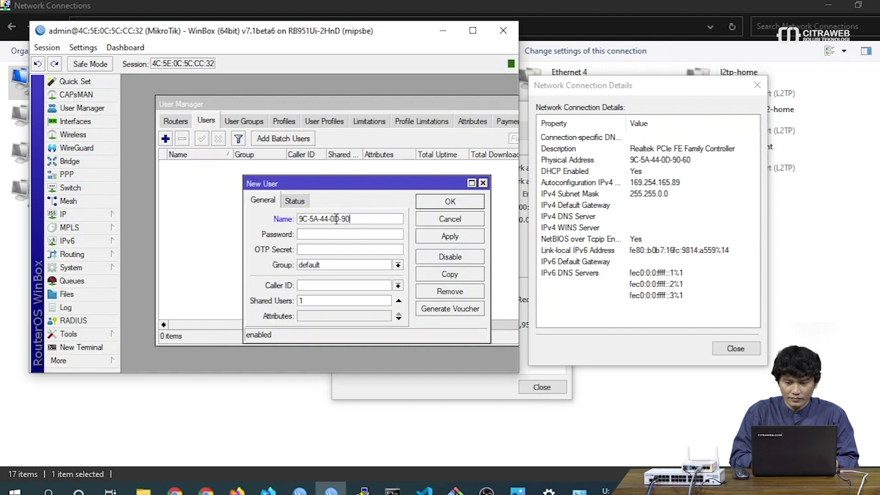
type("60")
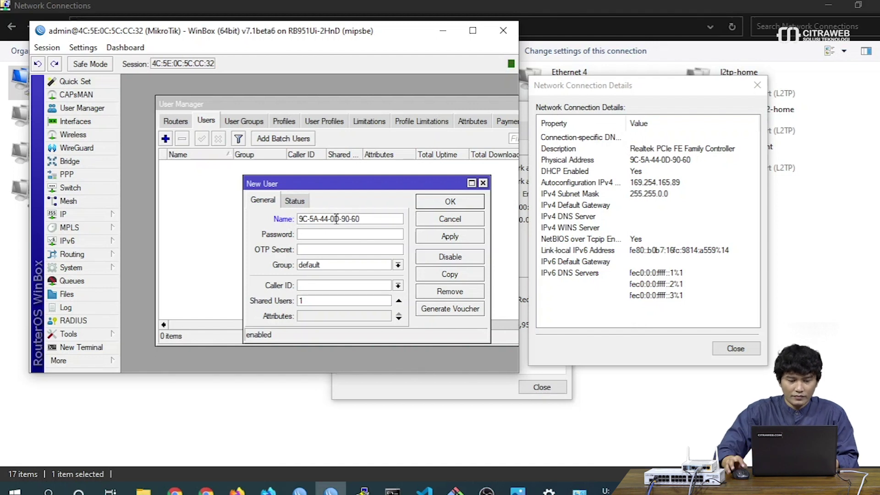
Copy the MAC address into the password field and save the user in group default
key("ctrl+a")
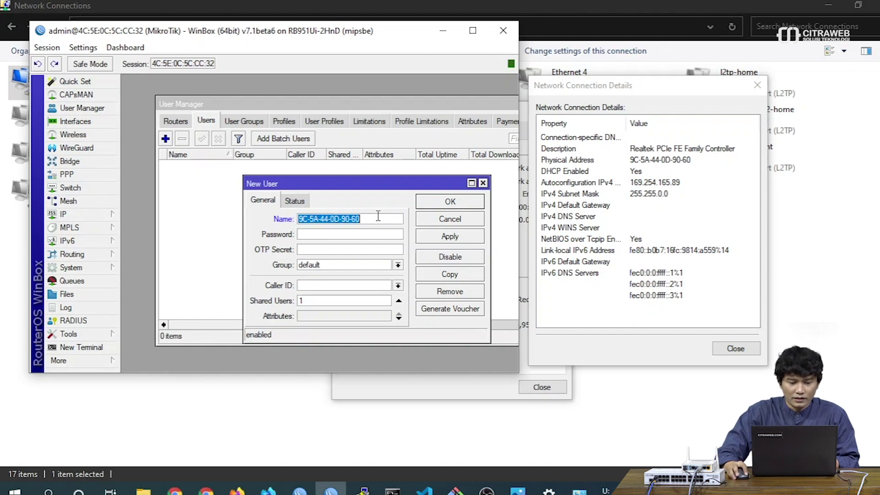
right_click(357, 218)
left_click(372, 239)
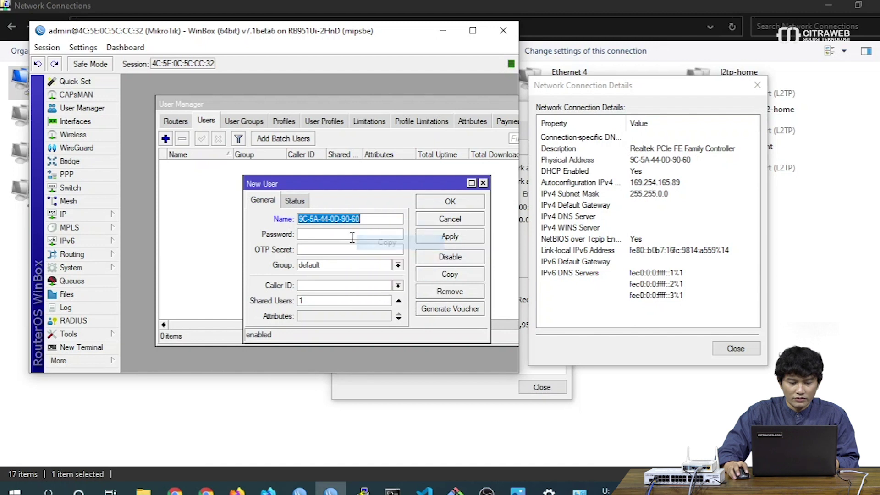
left_click(348, 234)
right_click(349, 235)
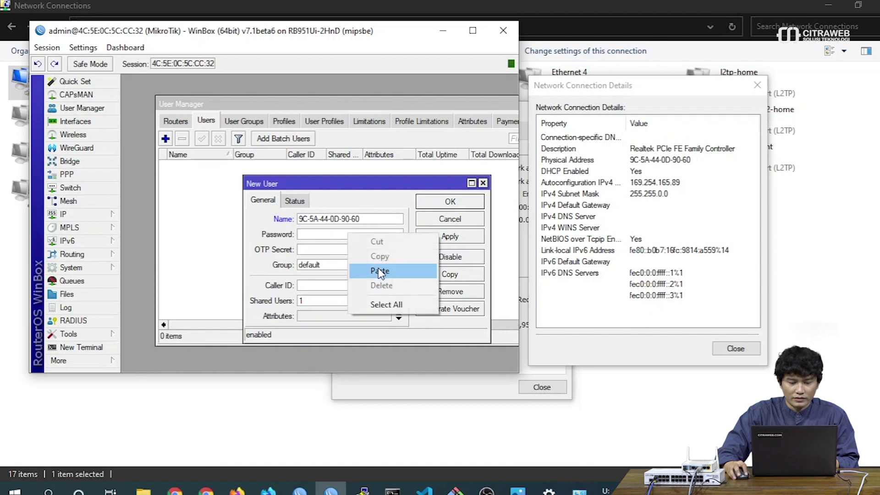
left_click(380, 272)
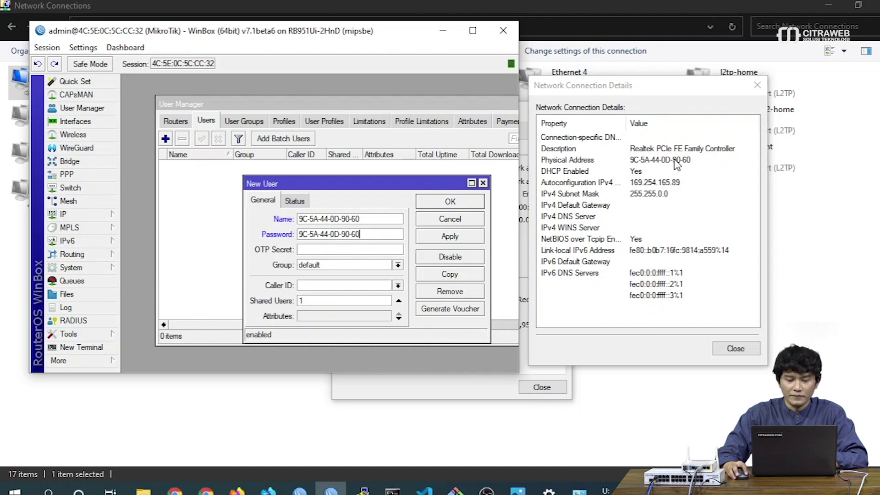
left_click(462, 239)
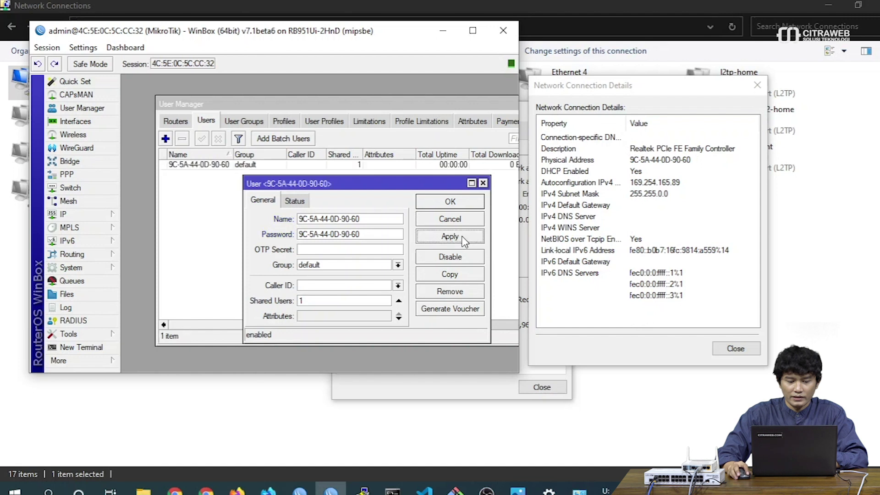
left_click(469, 203)
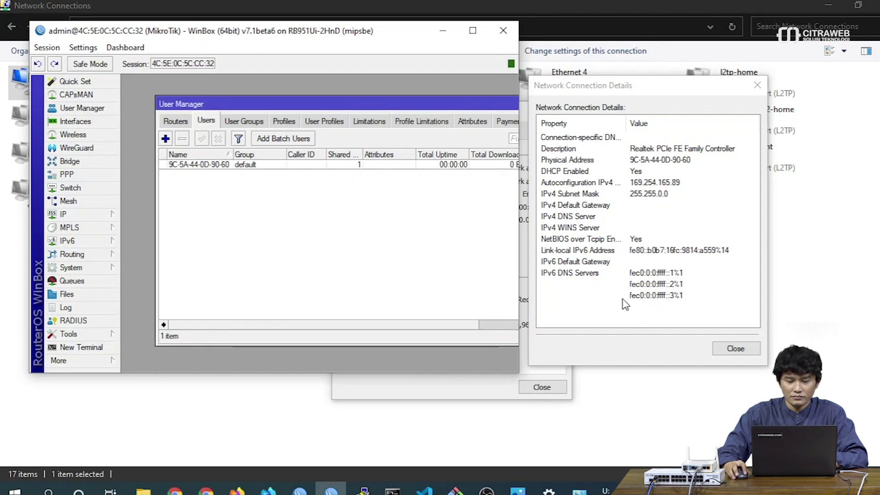
Close the adapter Details and Ethernet Status windows and widen User Manager into full view
left_click(736, 349)
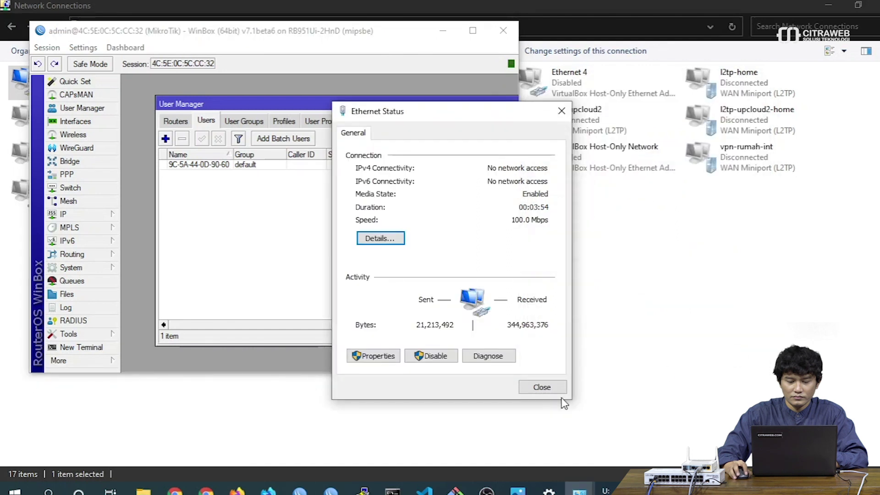
left_click(537, 387)
left_click_drag(519, 263, 655, 243)
left_click_drag(490, 105, 457, 101)
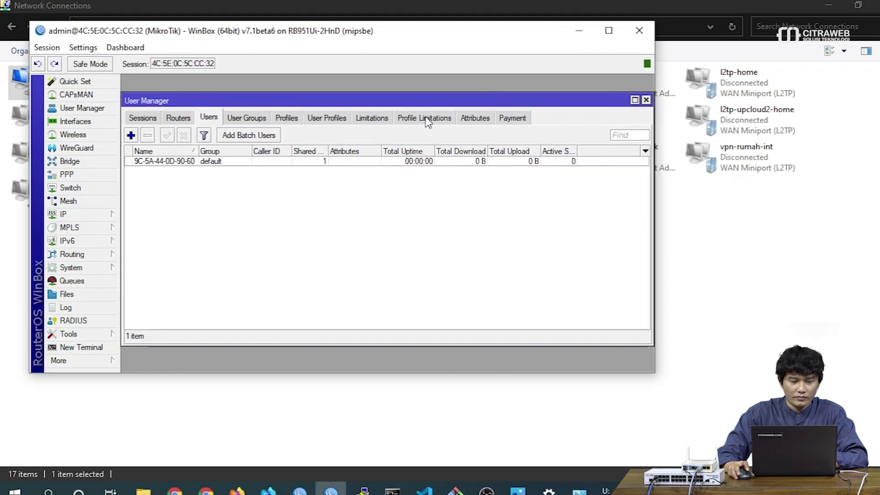
Review the Routers list for NAS1 and the Users list for 9C-5A-44-0D-90-60
left_click(178, 118)
left_click(207, 119)
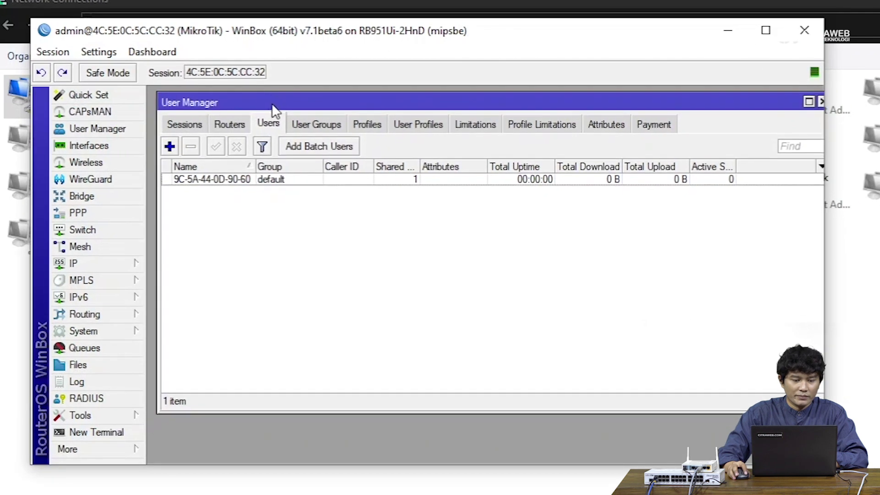
left_click(232, 127)
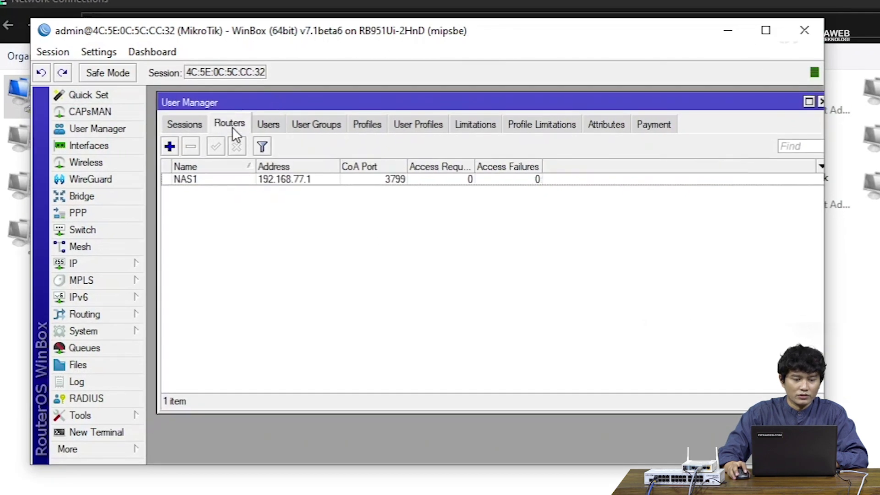
left_click(269, 128)
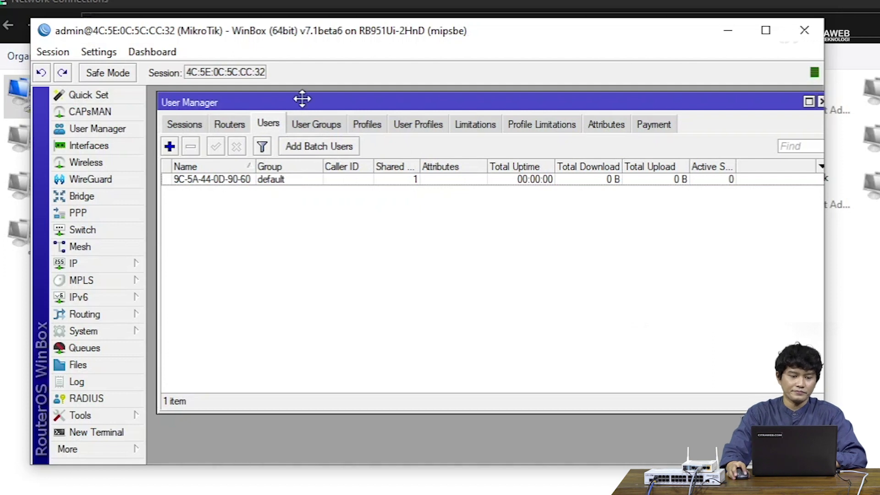
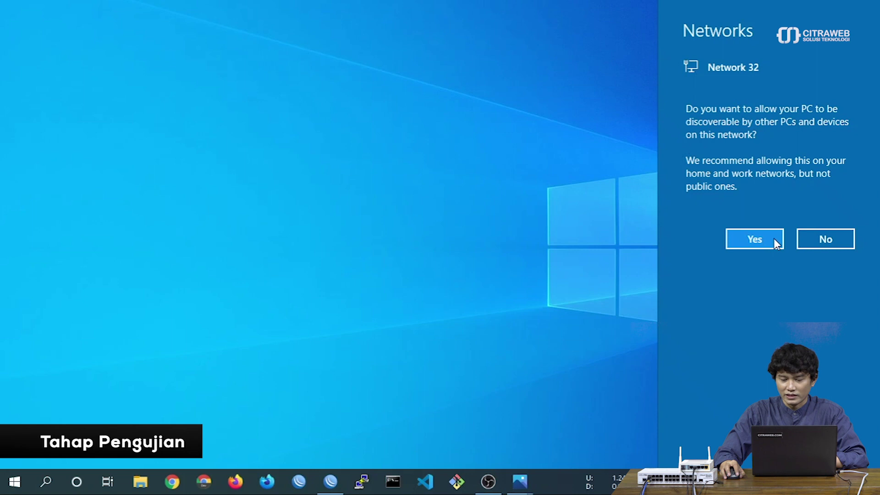
Allow discovery on Network 32 and confirm Ethernet got 192.168.10.254 from DHCP server 192.168.10.1
left_click(775, 240)
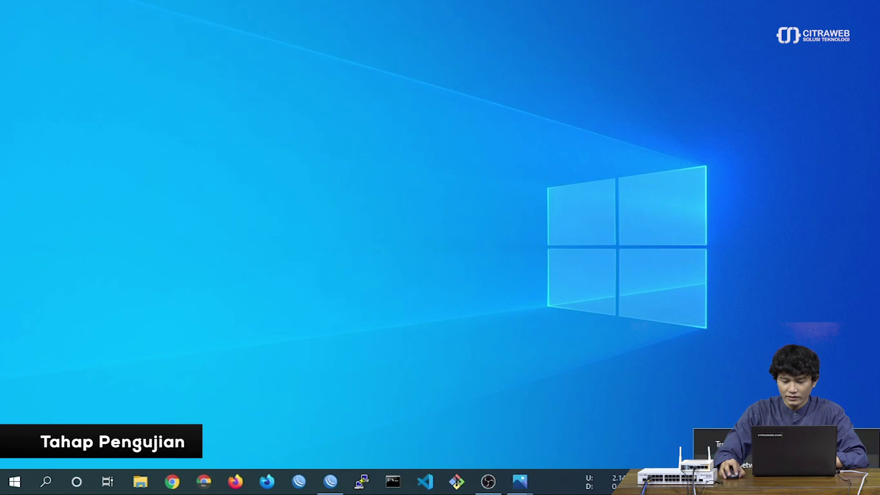
left_click(709, 367)
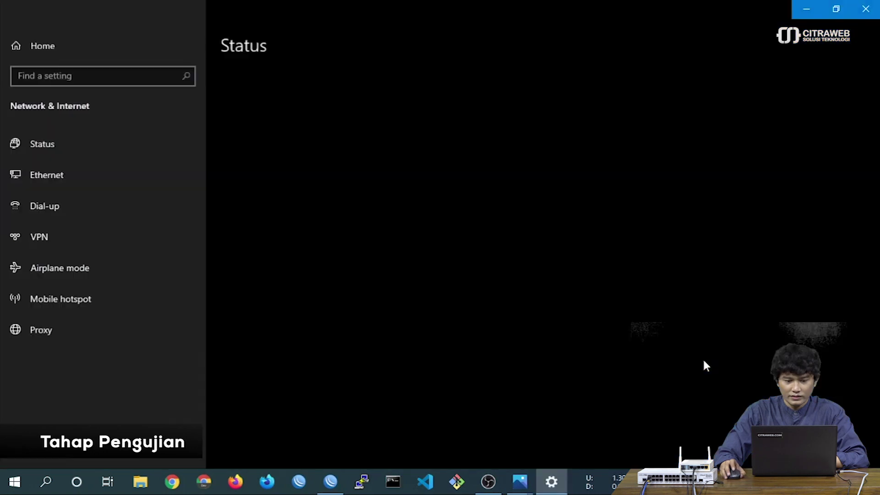
left_click(328, 395)
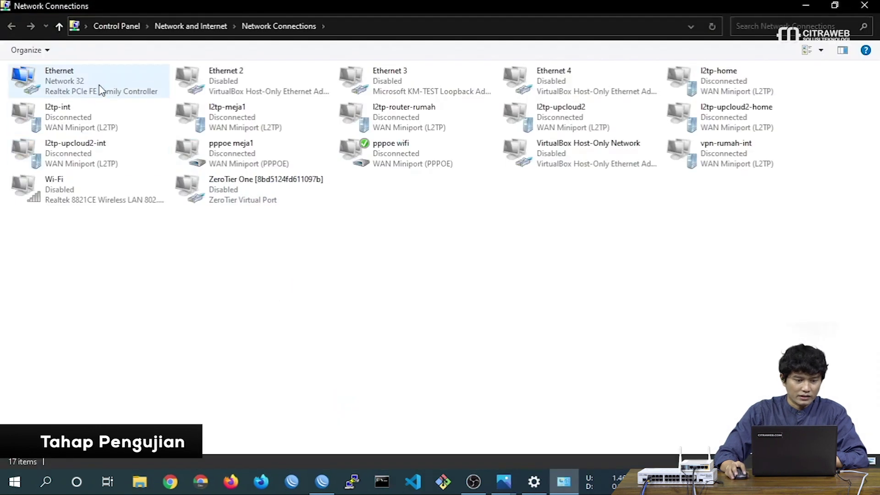
right_click(100, 86)
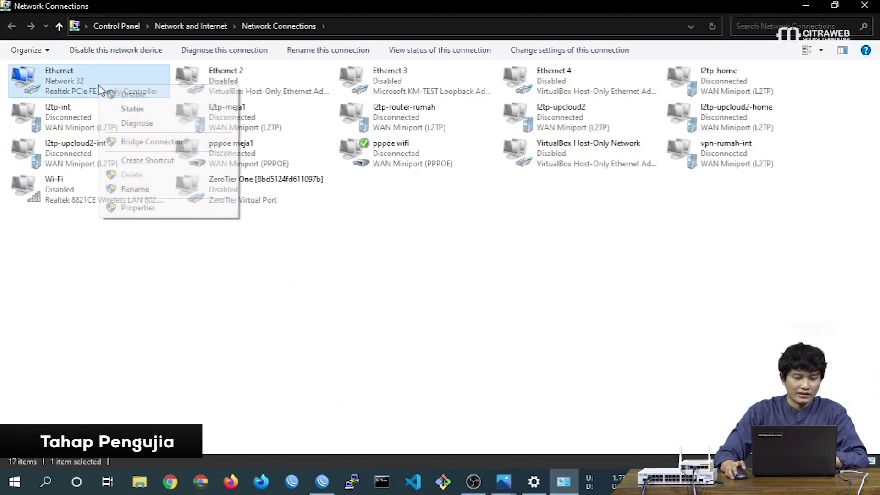
left_click(118, 109)
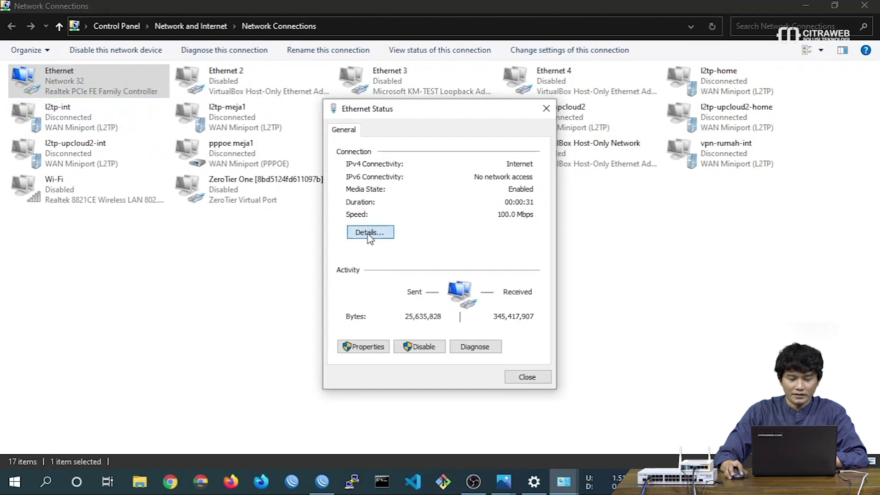
left_click(370, 233)
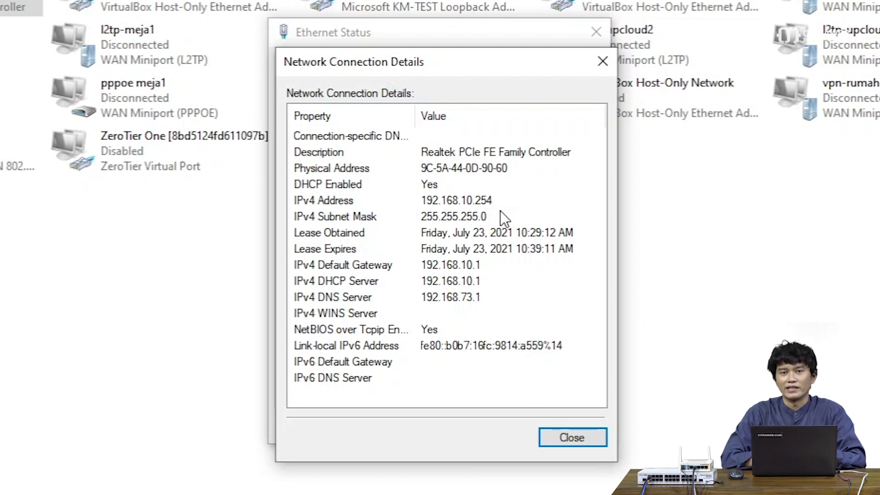
left_click(579, 432)
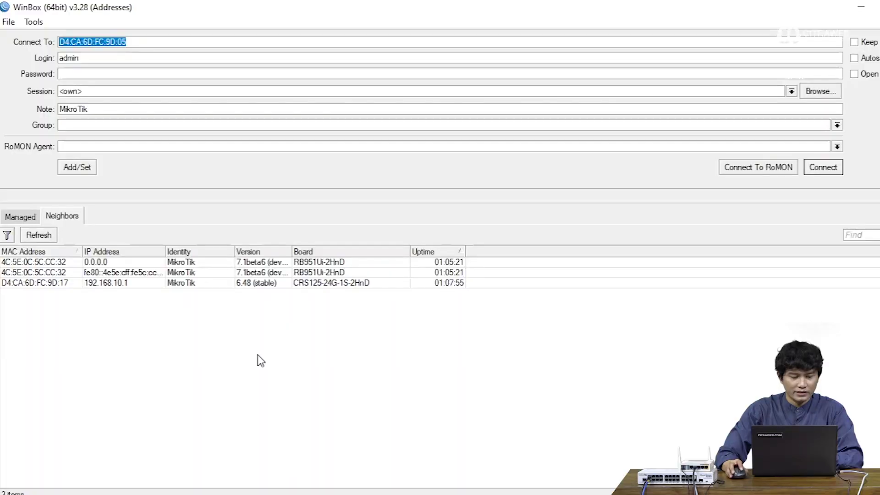
Log in to the CRS125 at 192.168.10.1 and show the Dot1X port states
left_click(105, 282)
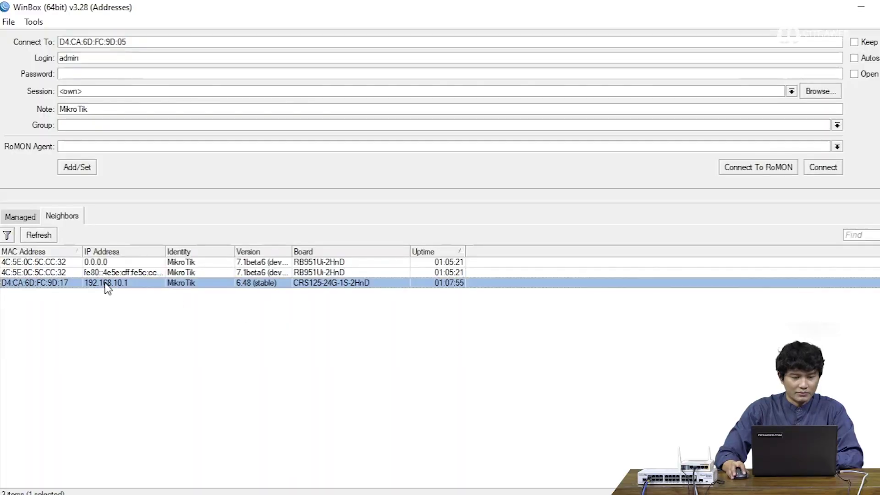
left_click(823, 173)
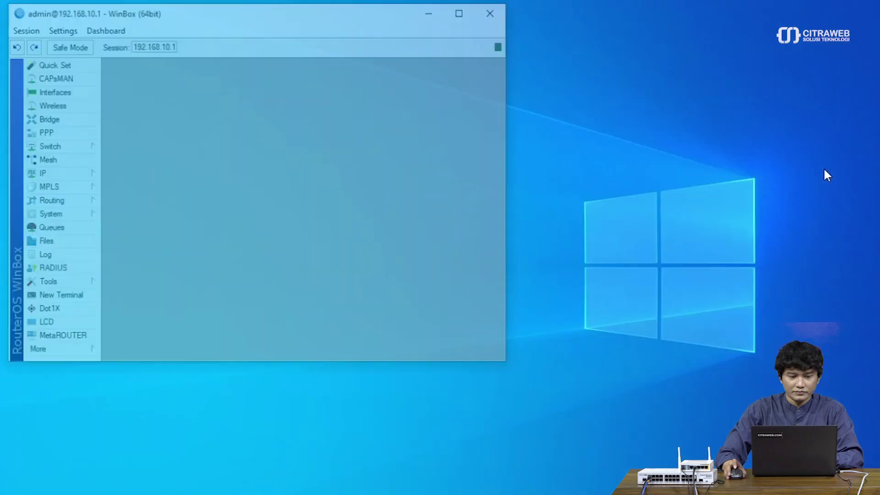
left_click(470, 16)
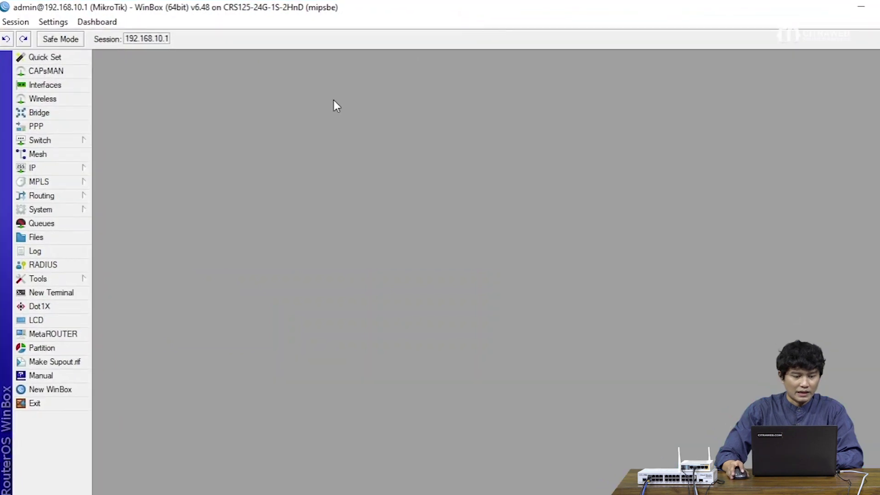
left_click(63, 303)
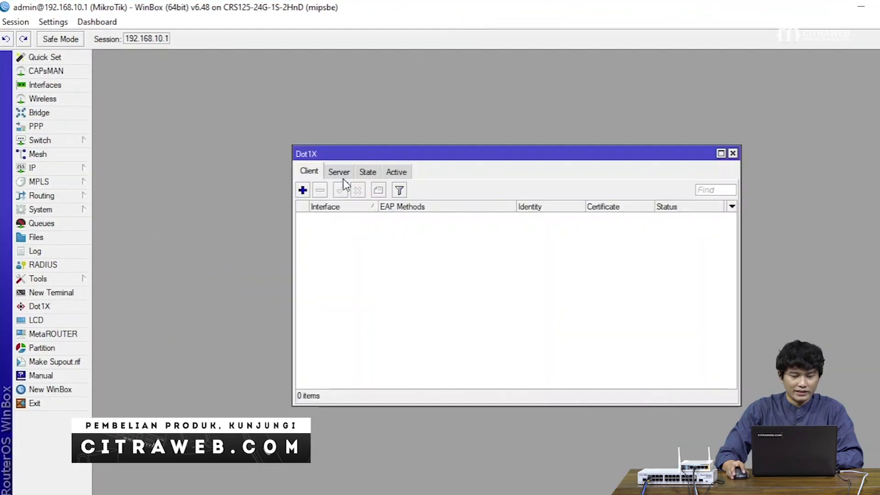
left_click_drag(350, 145, 266, 84)
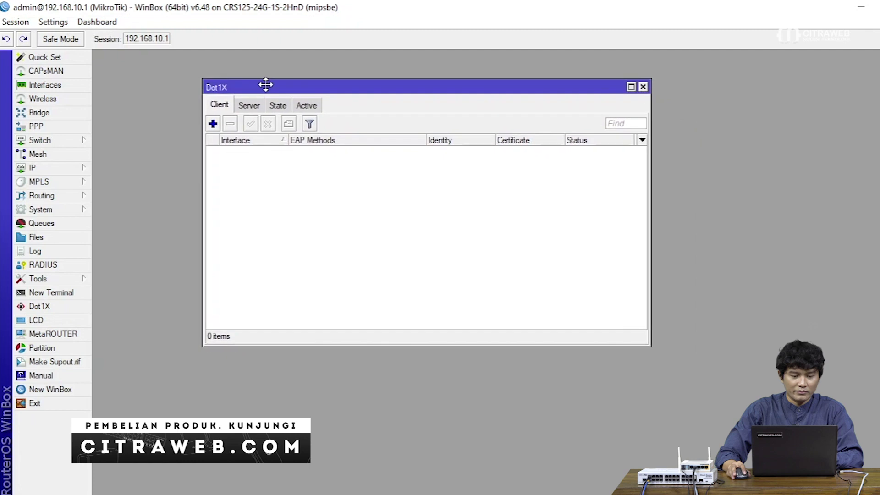
left_click(278, 106)
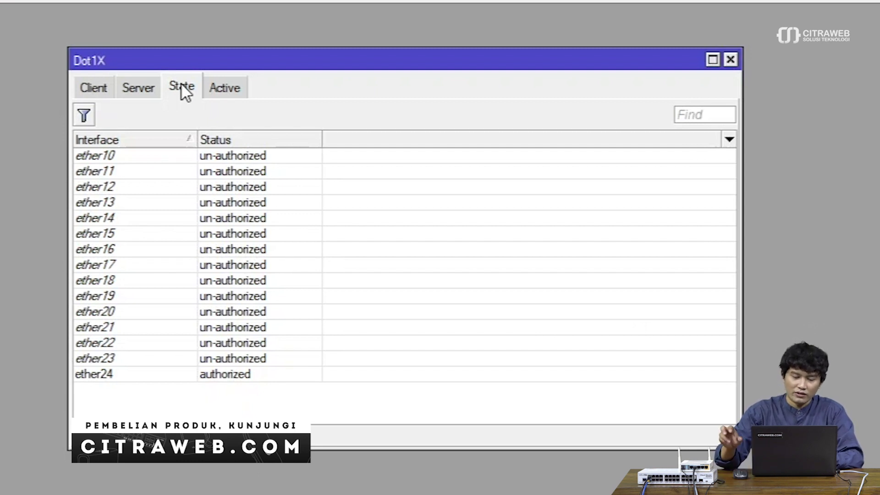
left_click(136, 374)
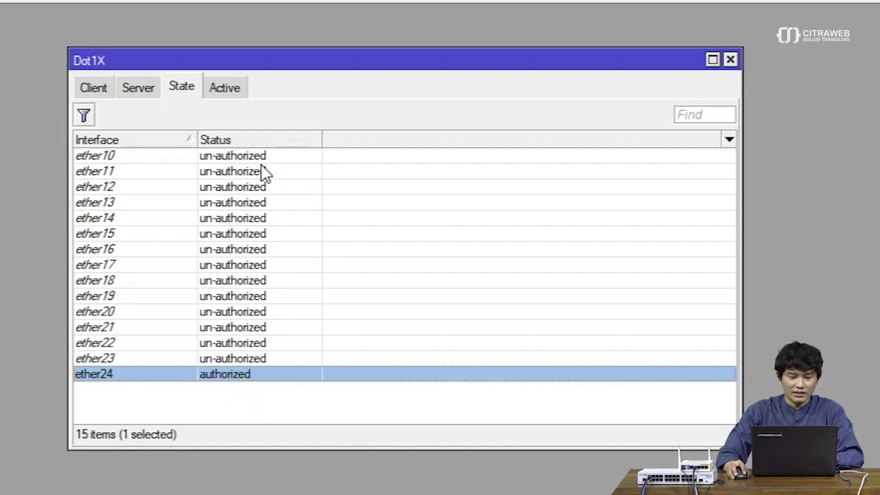
left_click_drag(263, 163, 247, 341)
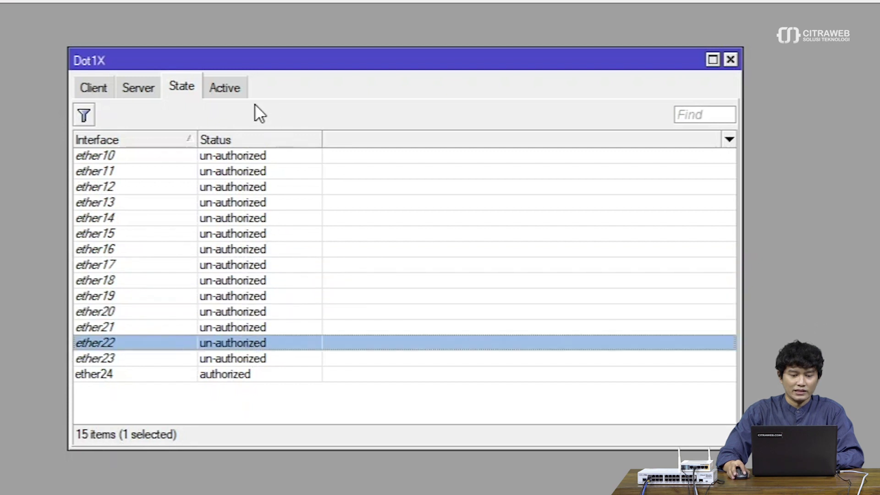
left_click(236, 89)
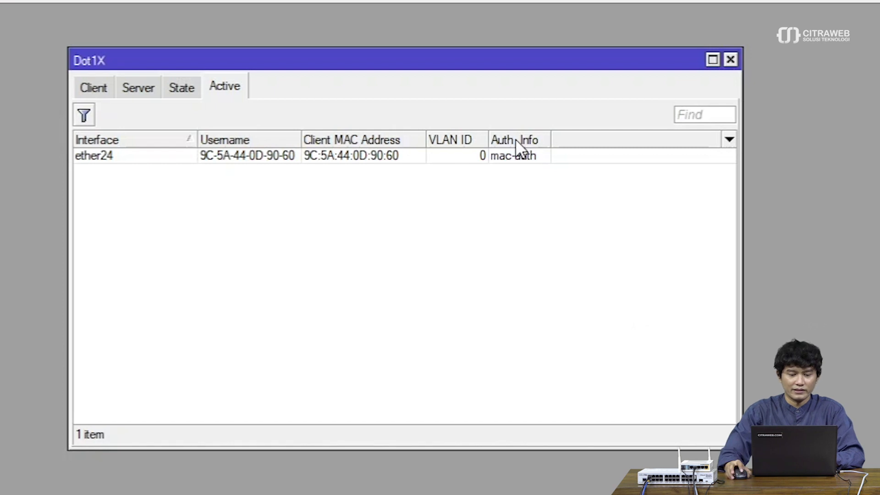
left_click(189, 86)
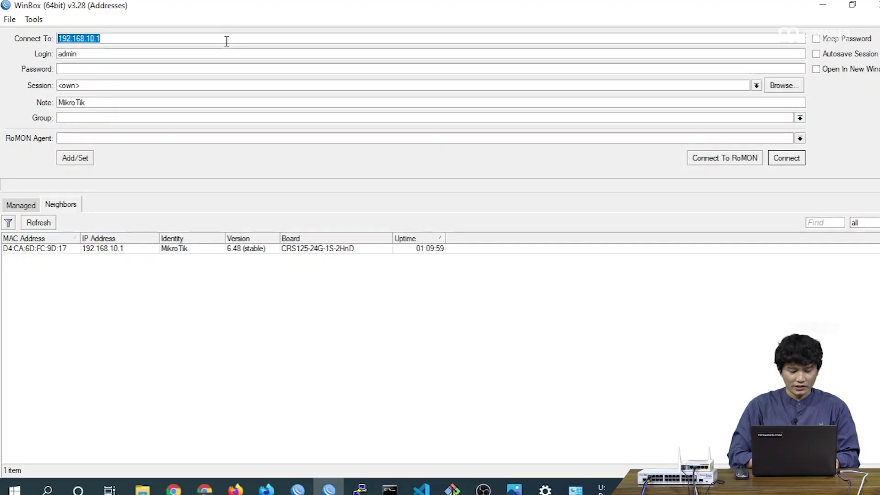
Connect WinBox to router 192.168.77.2 and enlarge the session window
type("192.168.77.")
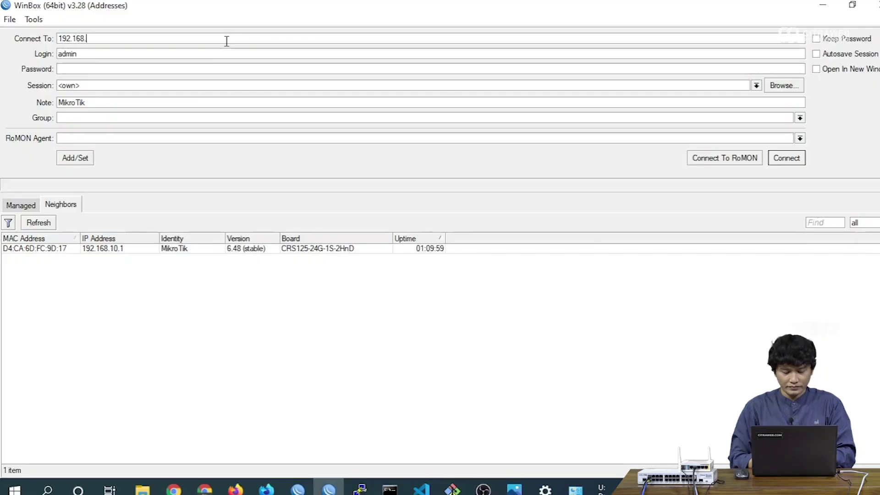
type("2")
key("Return")
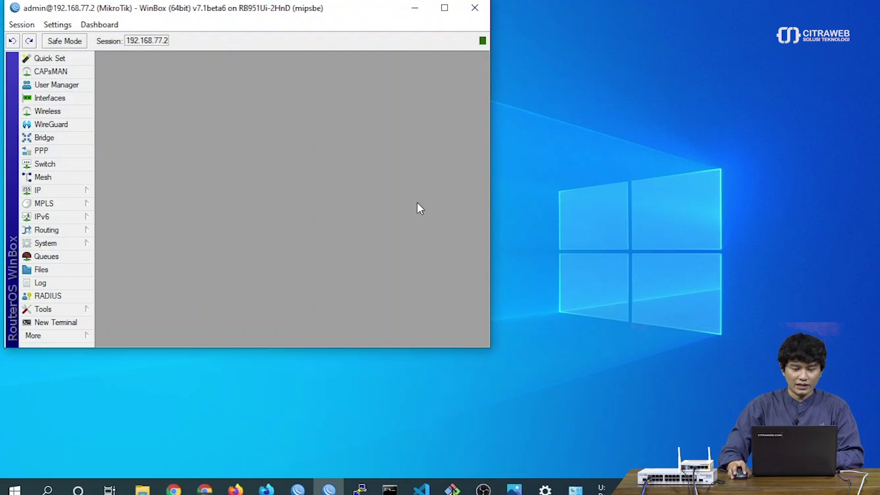
left_click_drag(486, 348, 584, 388)
left_click_drag(264, 8, 304, 40)
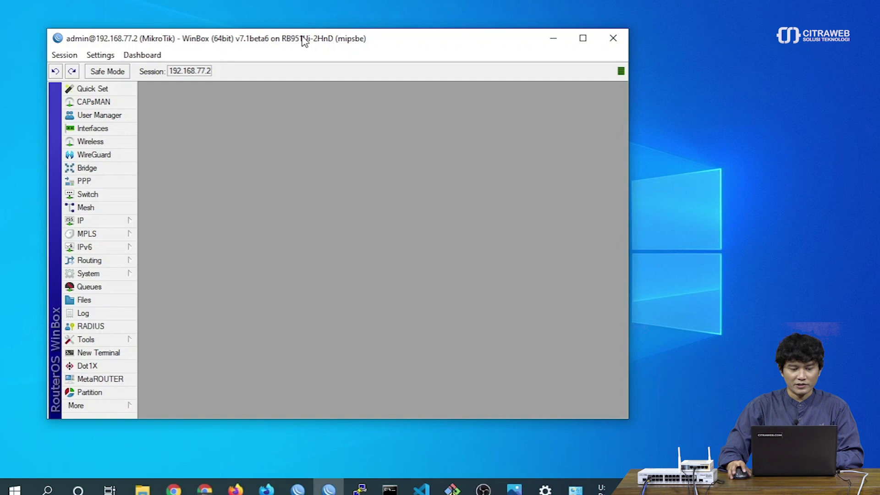
Inspect User Manager user 9C-5A-44-0D-90-60 in the Users list without changing it
left_click(117, 119)
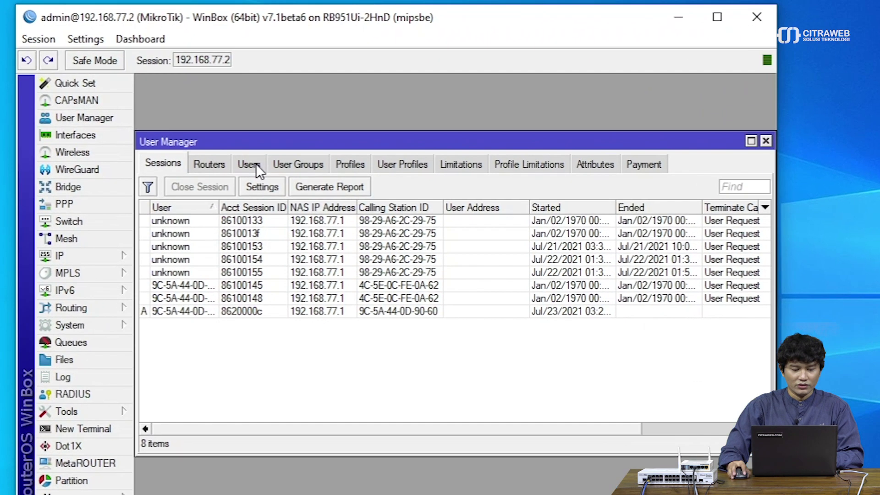
left_click(229, 150)
left_click_drag(276, 145, 283, 101)
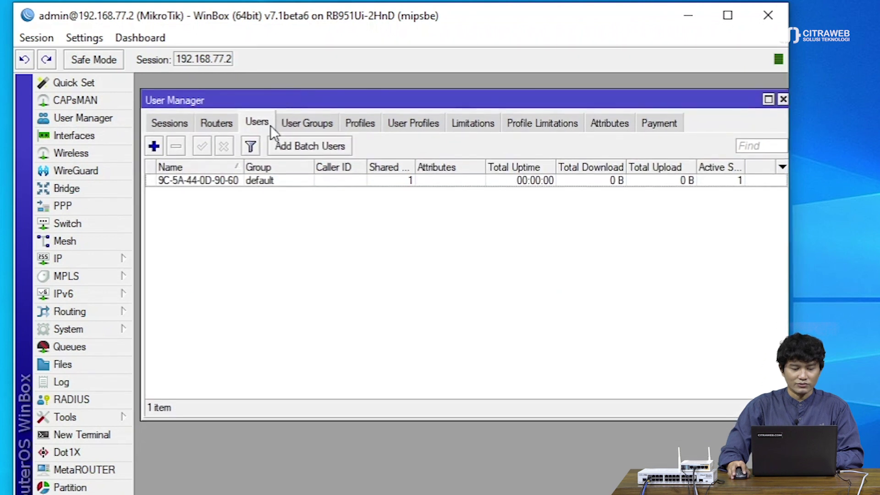
double_click(249, 180)
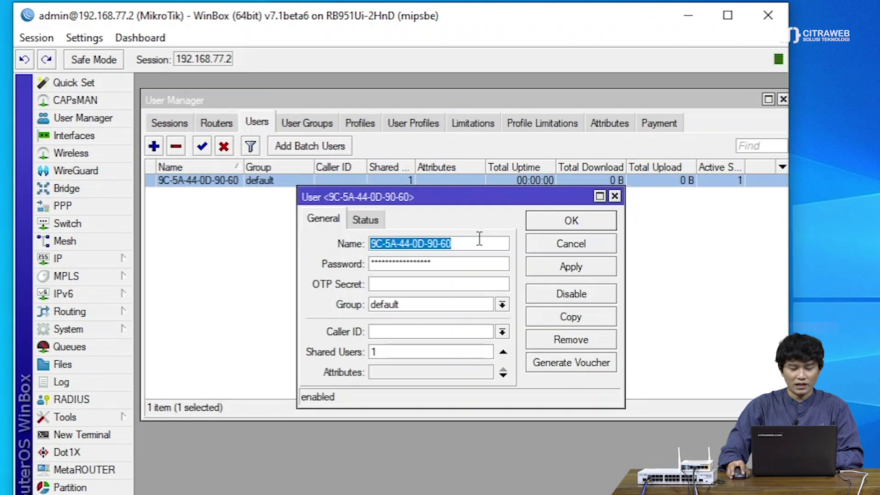
left_click(562, 244)
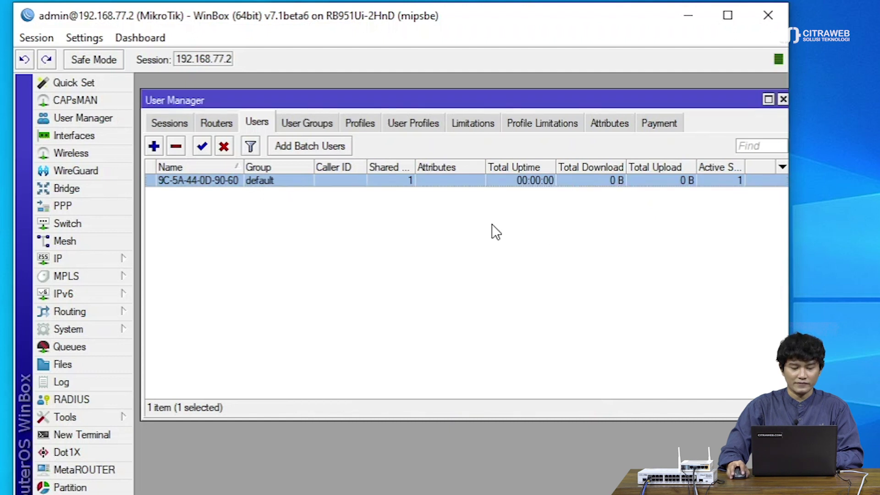
Disable user 9C-5A-44-0D-90-60 and disconnect the router session
left_click(224, 146)
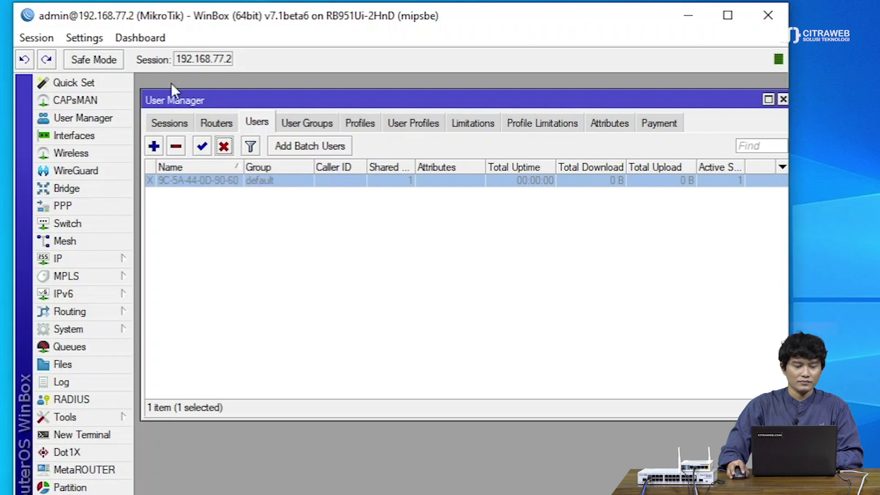
left_click(42, 38)
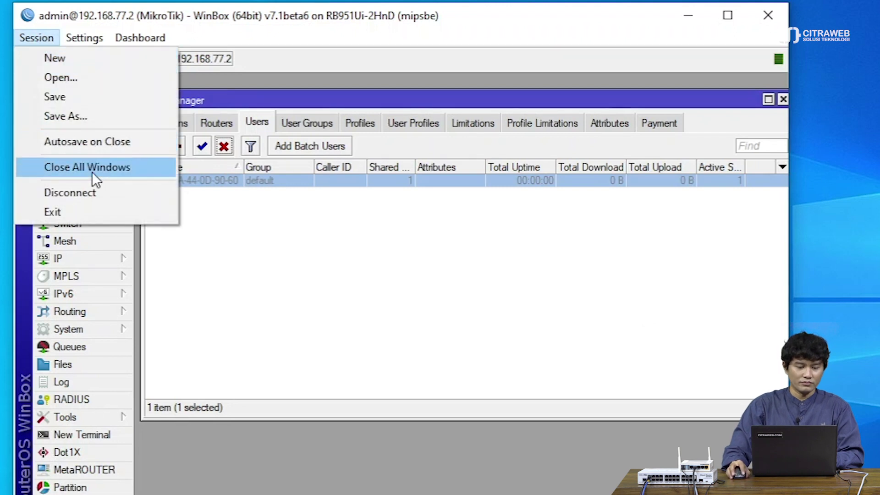
left_click(93, 190)
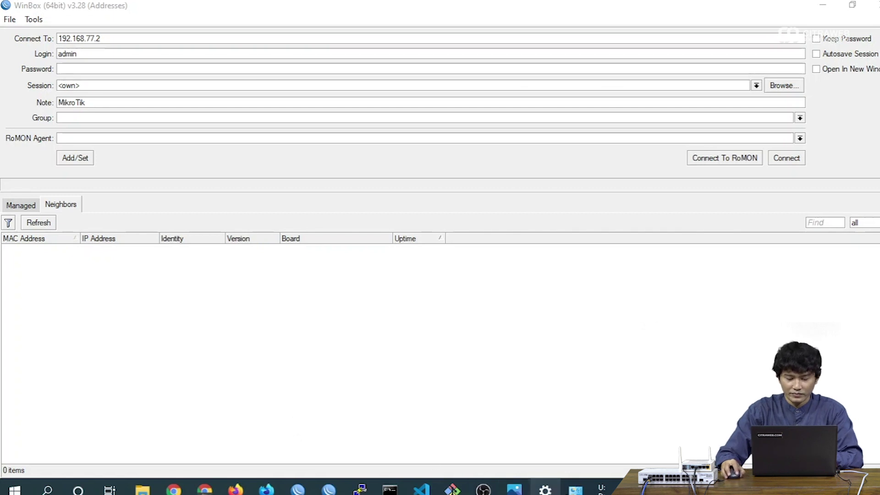
Minimize WinBox and bring up Windows Network Connections
mouse_move(575, 490)
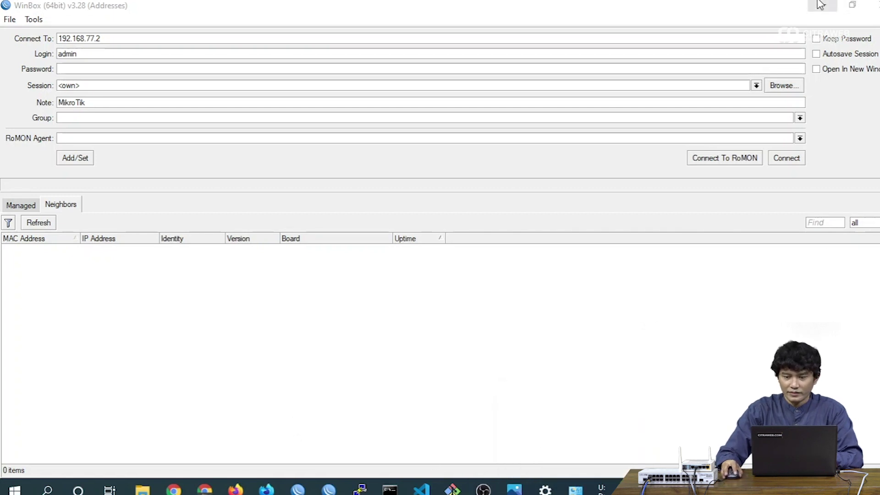
left_click(823, 5)
left_click(575, 490)
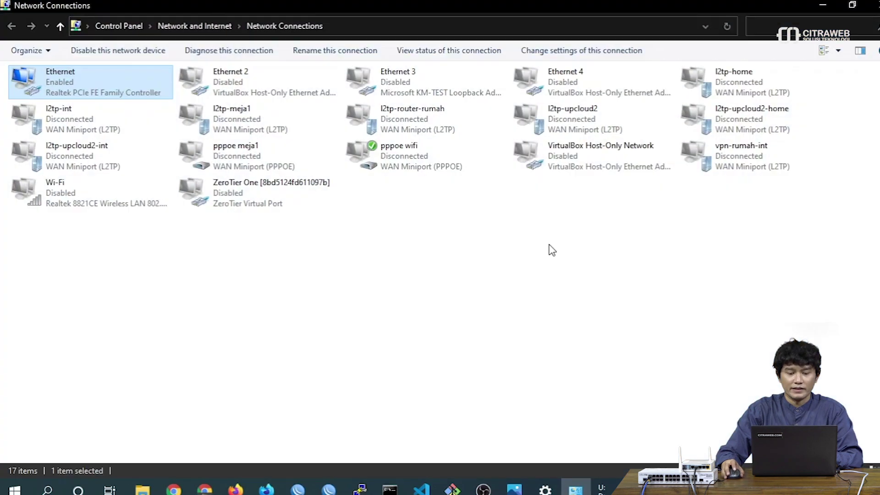
Disable and then re-enable the Ethernet adapter
right_click(118, 86)
left_click(137, 96)
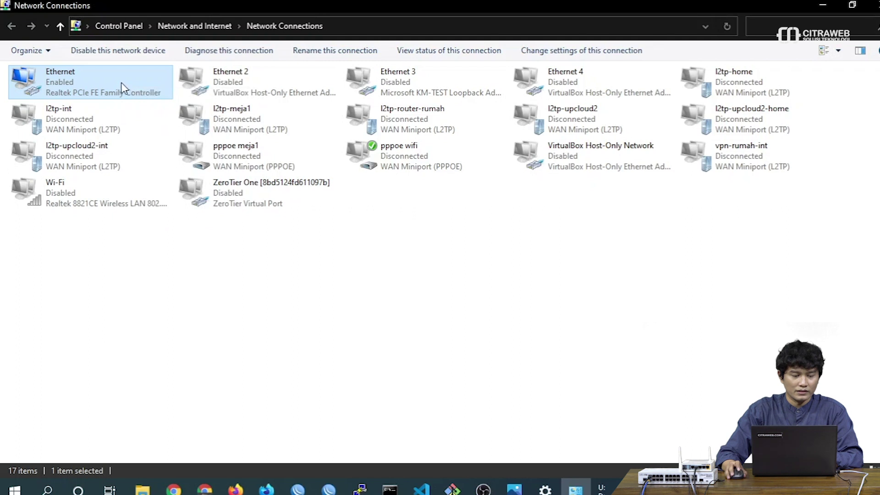
right_click(123, 88)
left_click(146, 94)
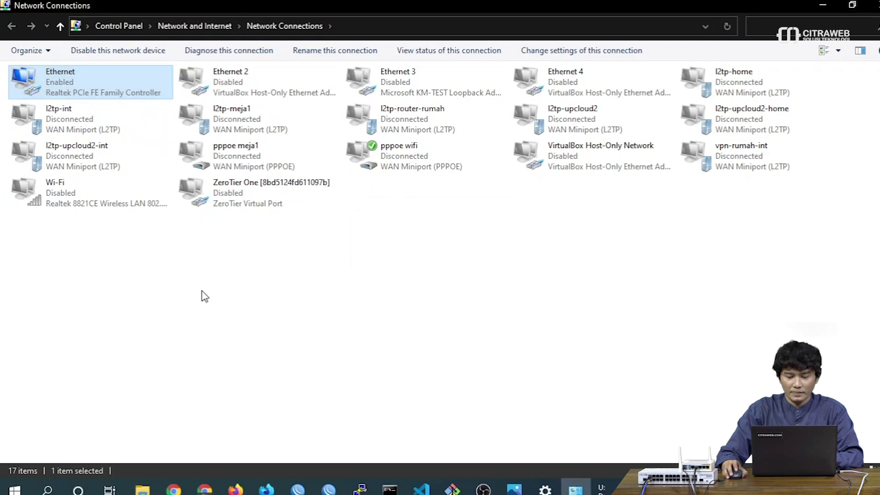
Check the Ethernet status details, which now show no IPv4 address
right_click(147, 79)
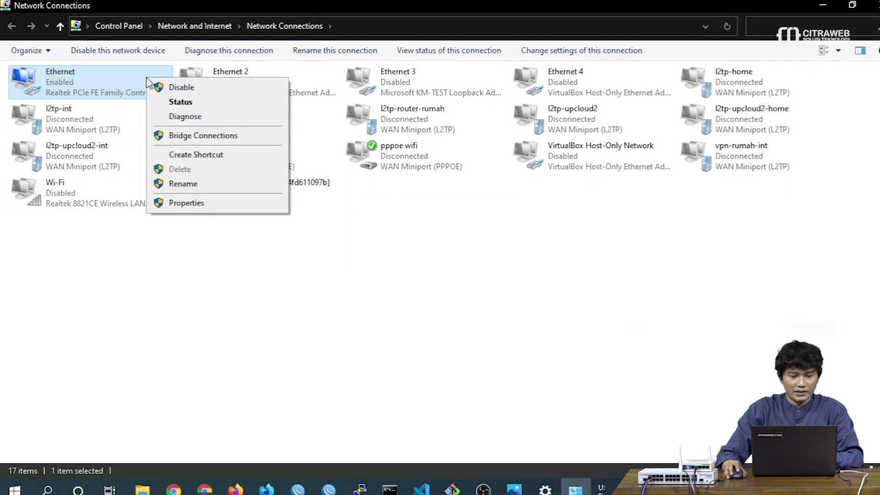
left_click(170, 102)
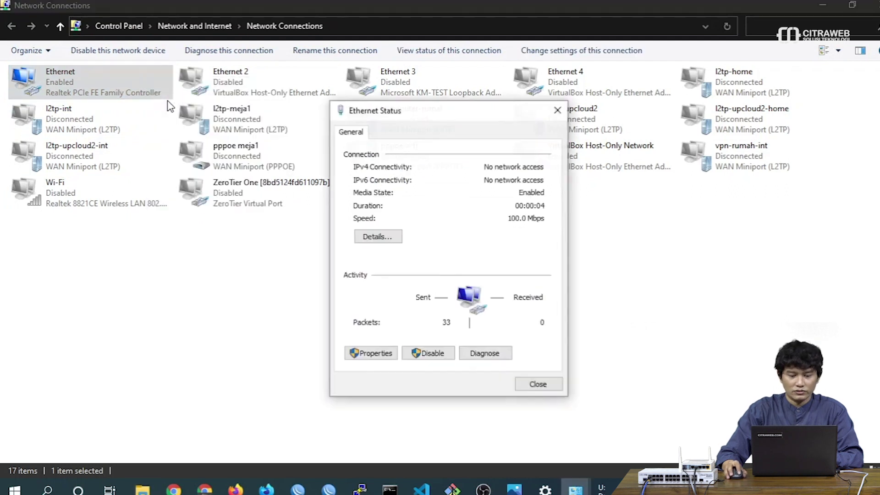
left_click(367, 239)
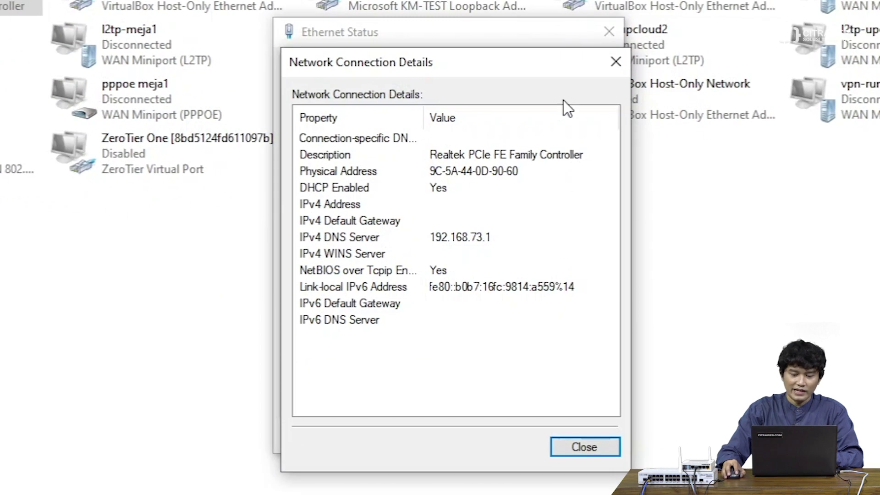